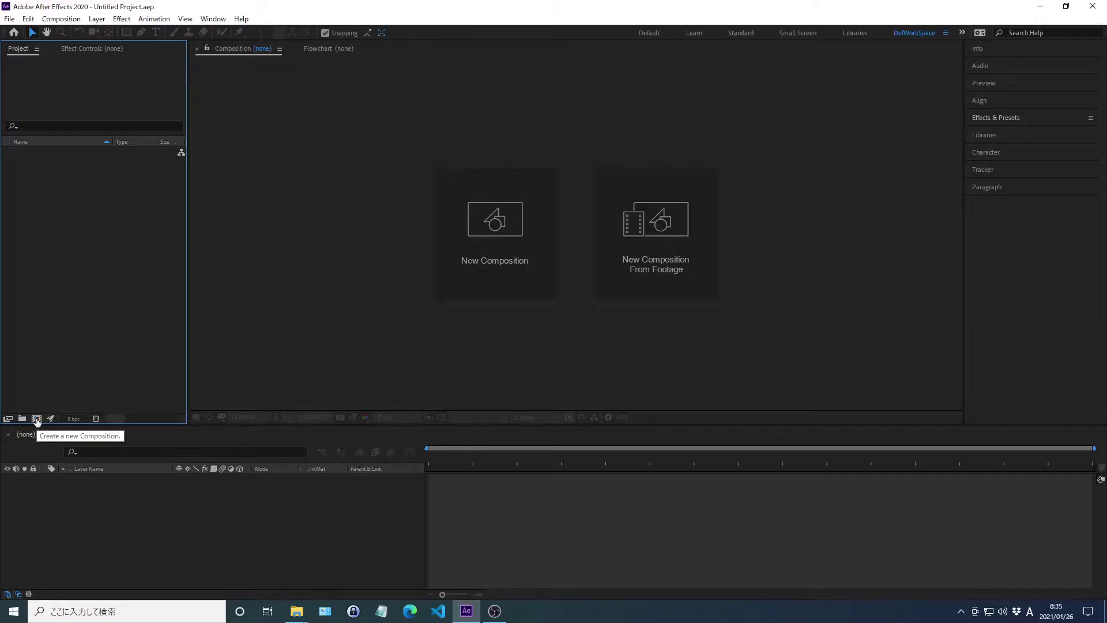
# Create a composition named Firework sky with a duration of 0;00;05;00 and background colour 1D1D28
pyautogui.click(37, 419)
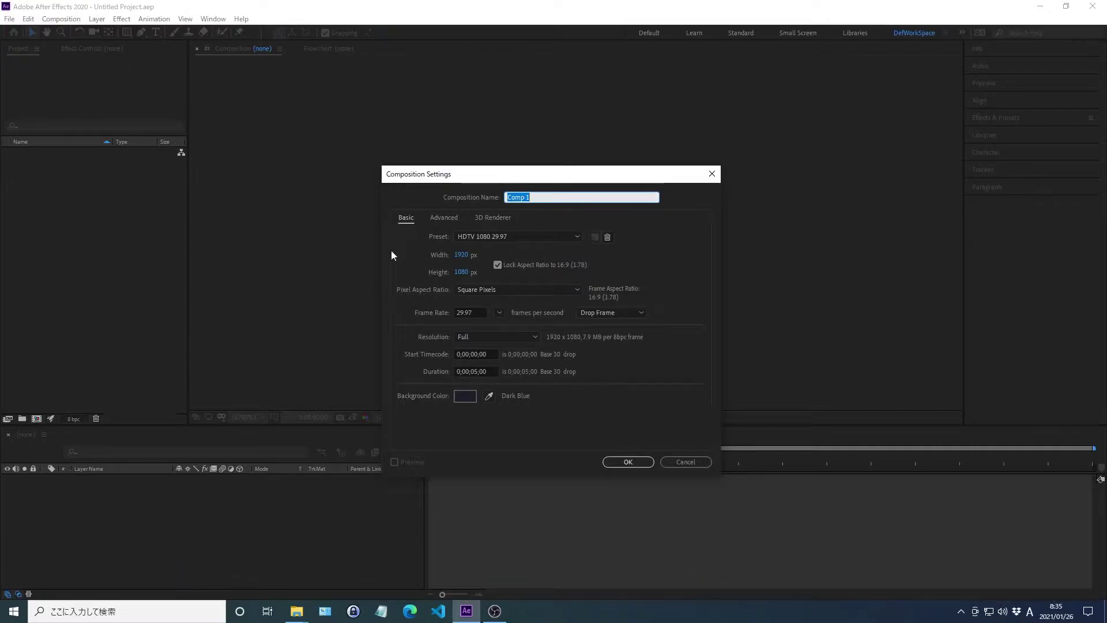
pyautogui.write('Firework sky')
pyautogui.click(457, 370)
pyautogui.write('0;00;05;00')
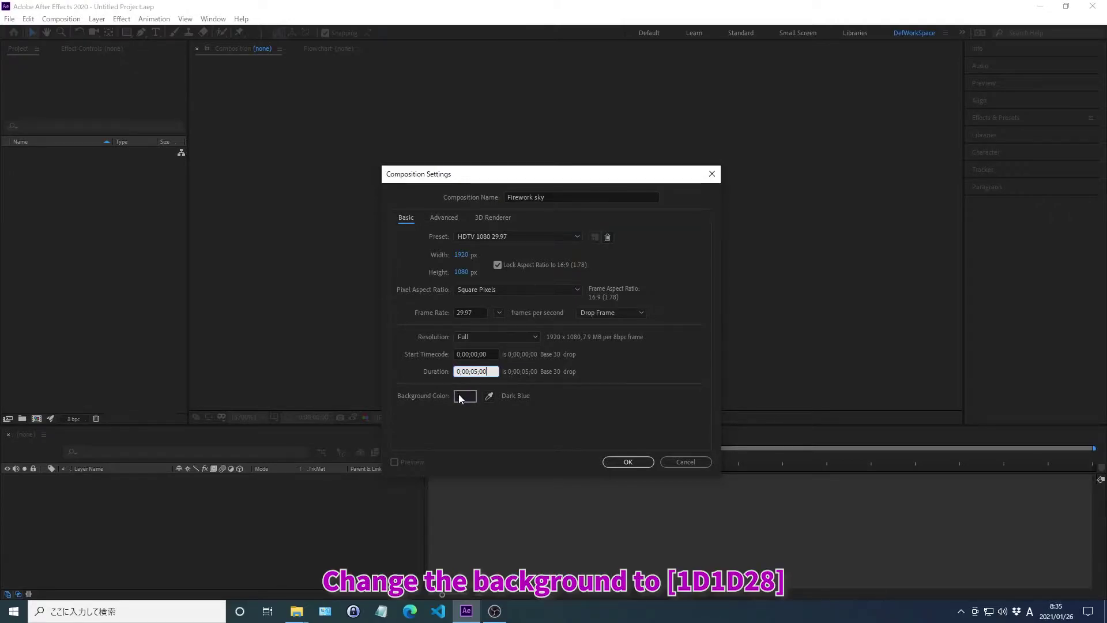
pyautogui.click(464, 396)
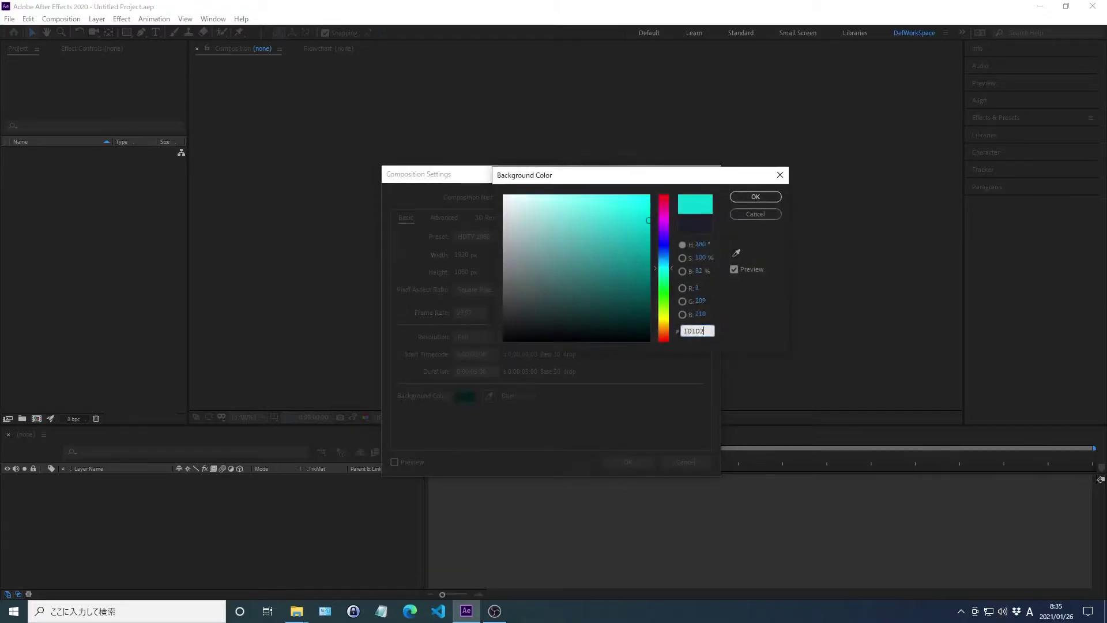
pyautogui.write('1D1D28')
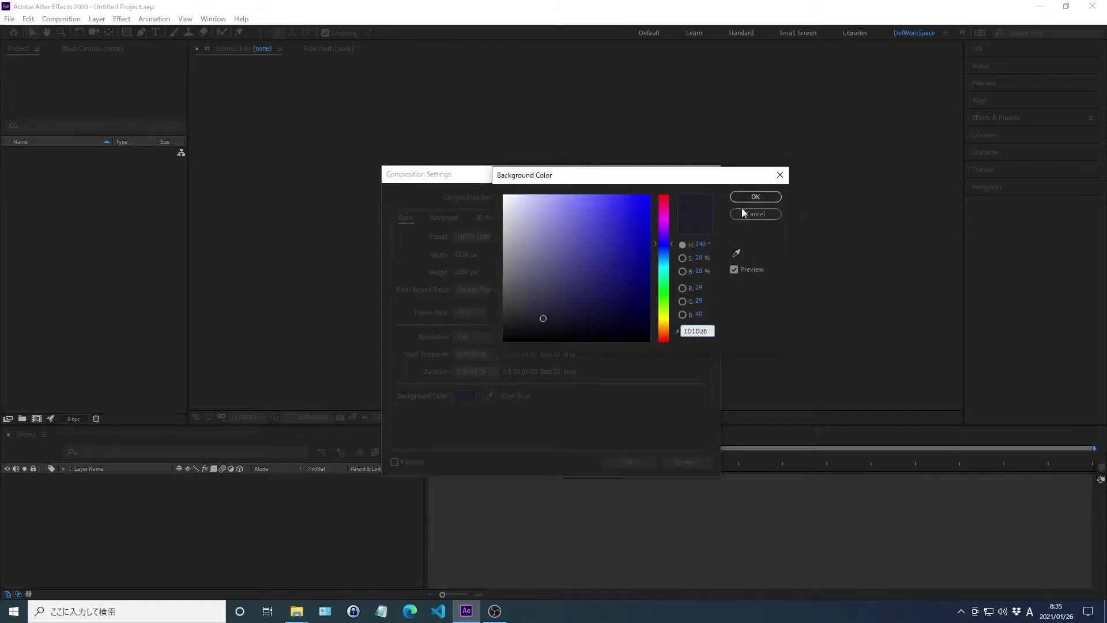
pyautogui.click(754, 198)
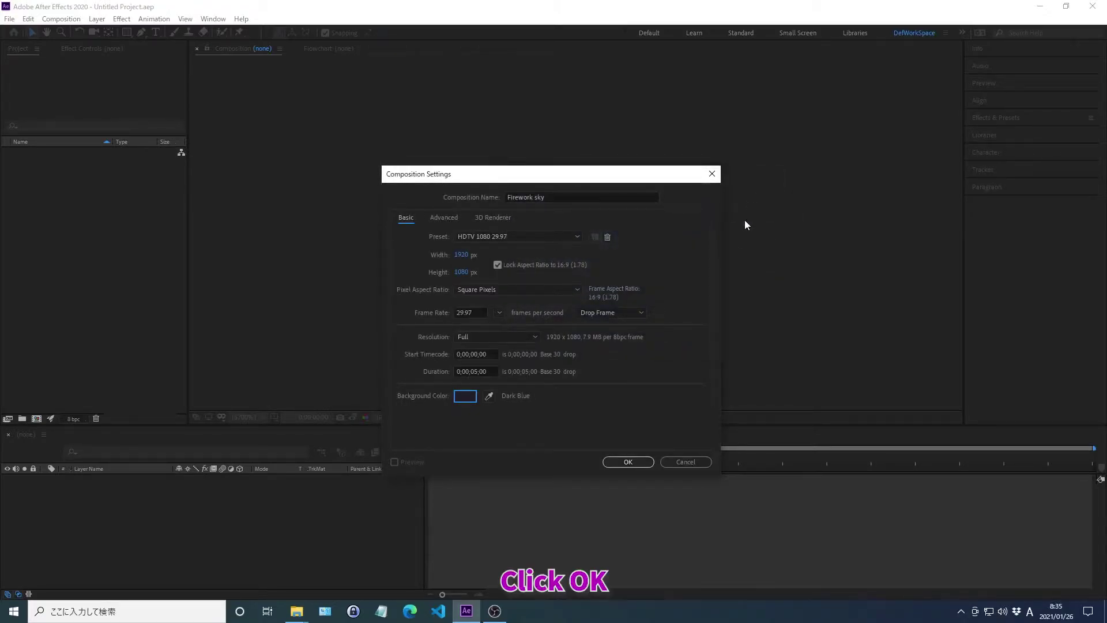
pyautogui.click(628, 461)
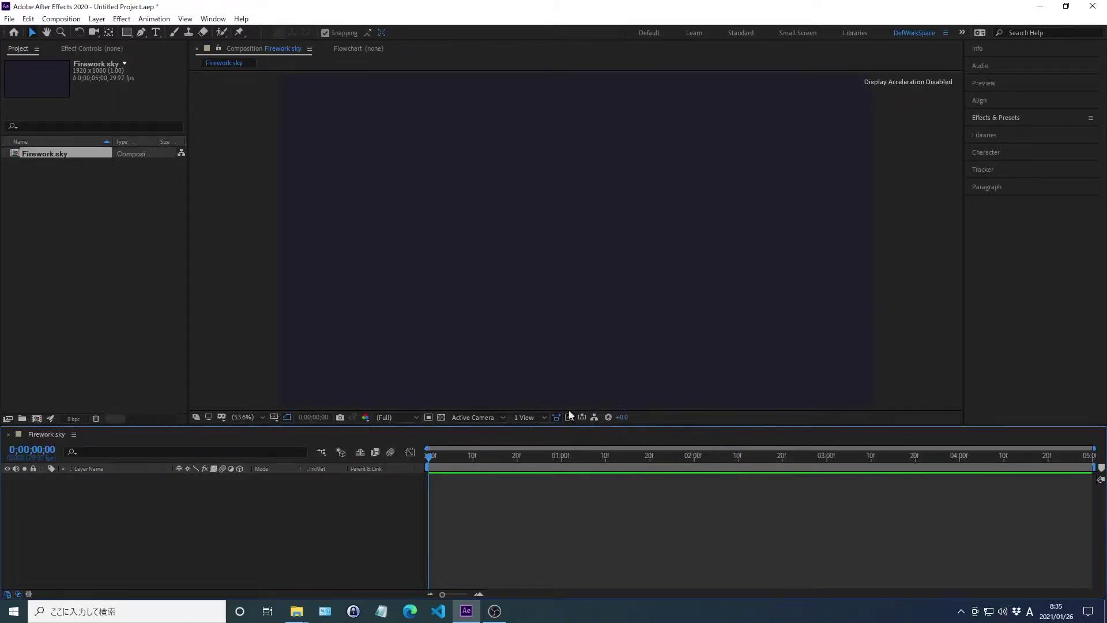
# Add a text layer reading HAPPY NEW YEAR in the upper part of the composition
pyautogui.click(155, 32)
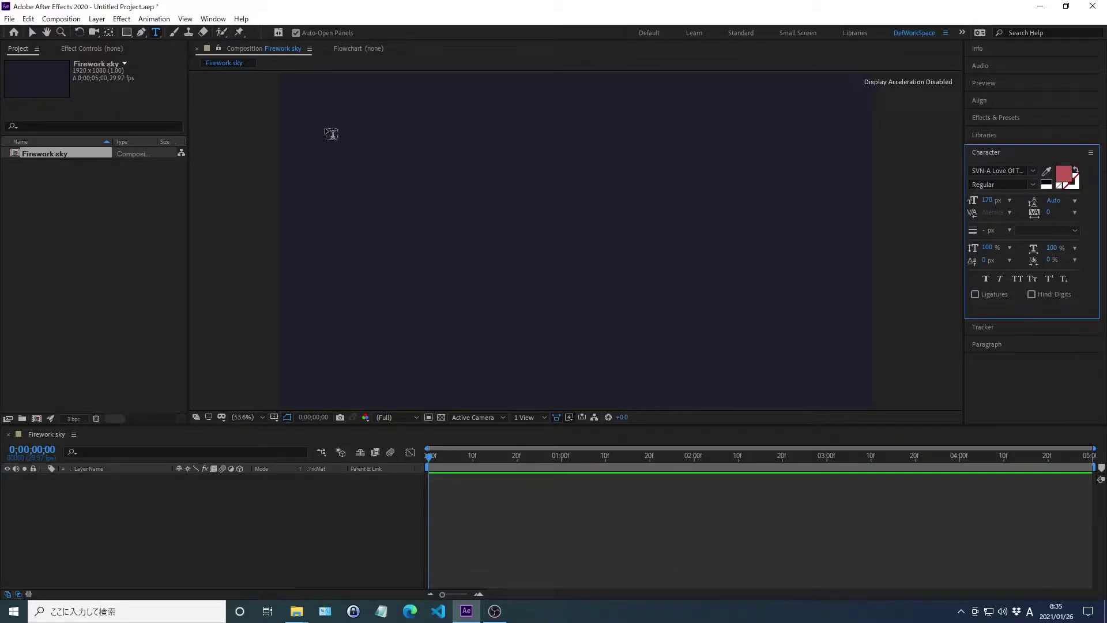
pyautogui.click(409, 178)
pyautogui.write('HAPPY NEW YEAR')
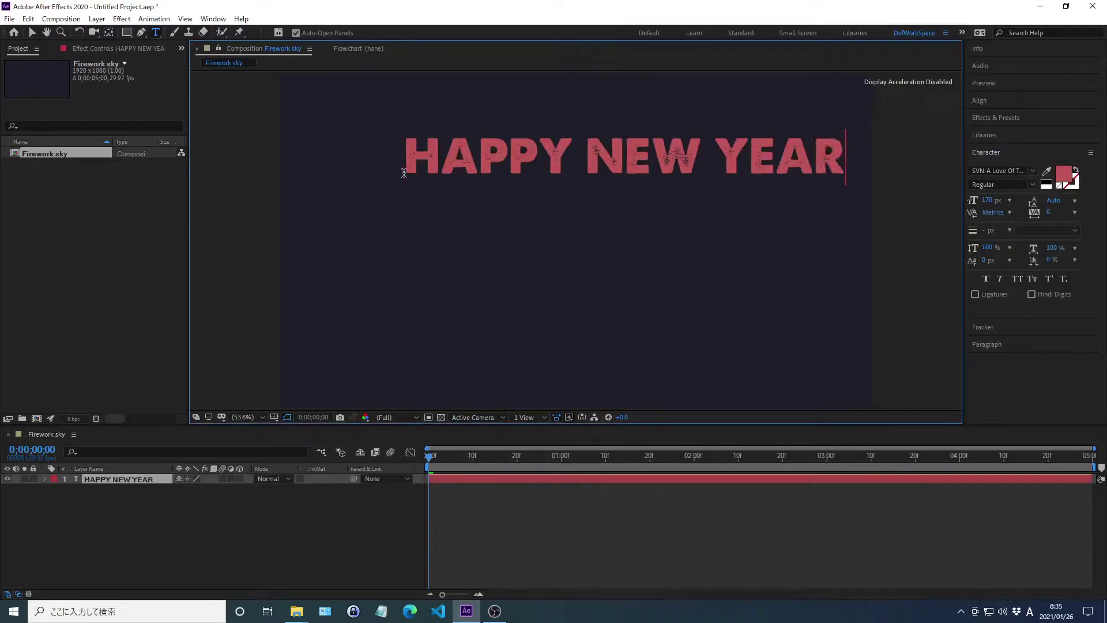
pyautogui.press('KP_Enter')
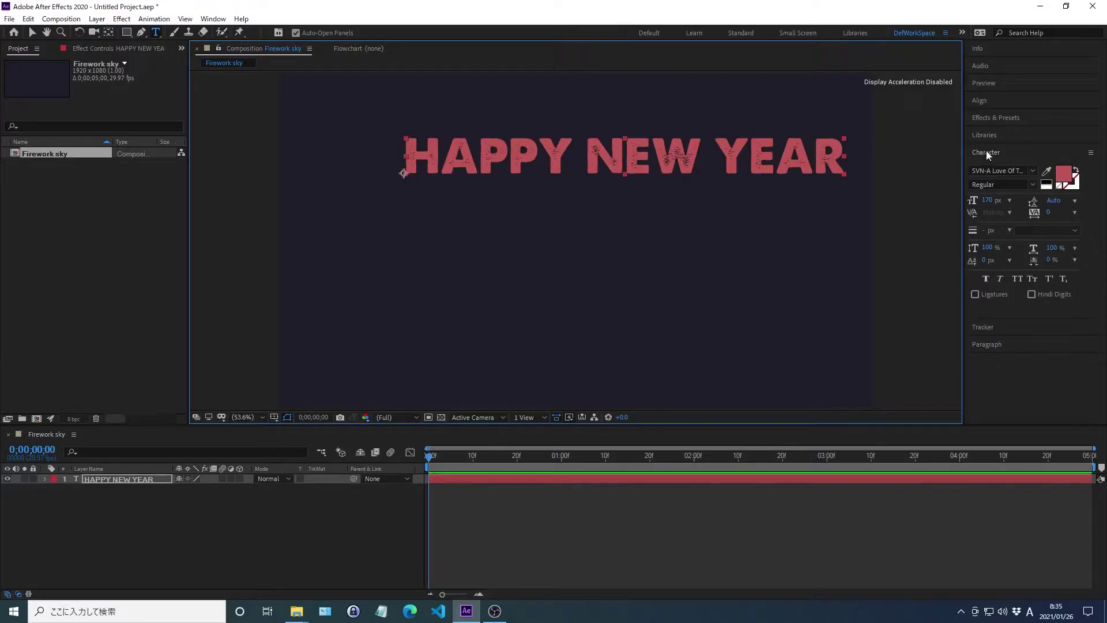
pyautogui.click(986, 170)
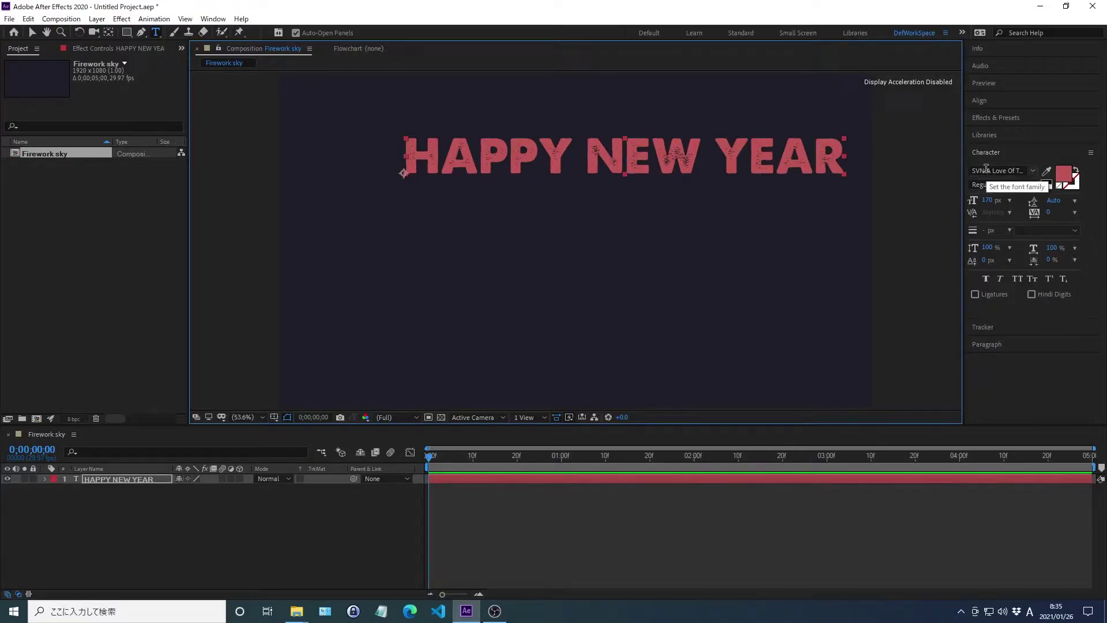
pyautogui.write('VNI-Uptow')
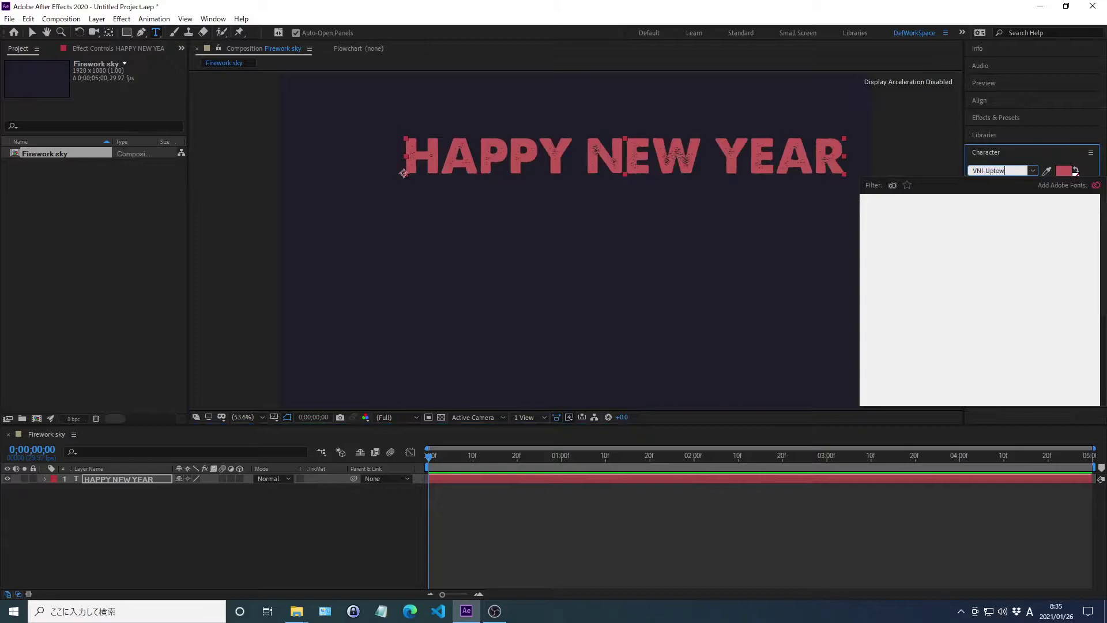
pyautogui.press('Escape')
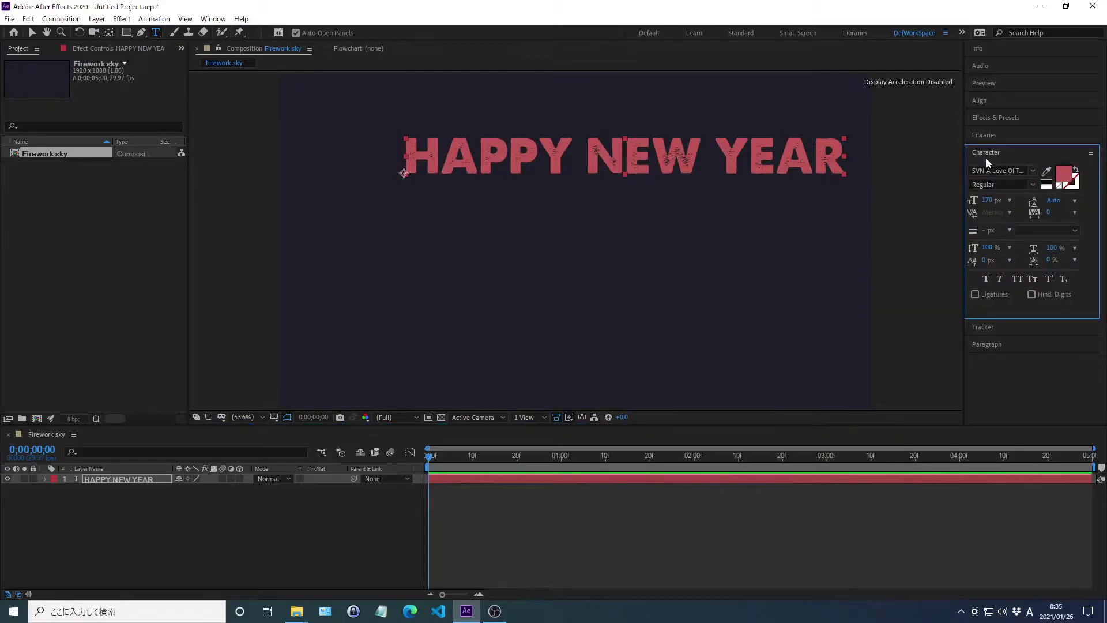
# Set the HAPPY NEW YEAR text's fill colour to BF5656 and its font size to 170 px
pyautogui.click(1063, 176)
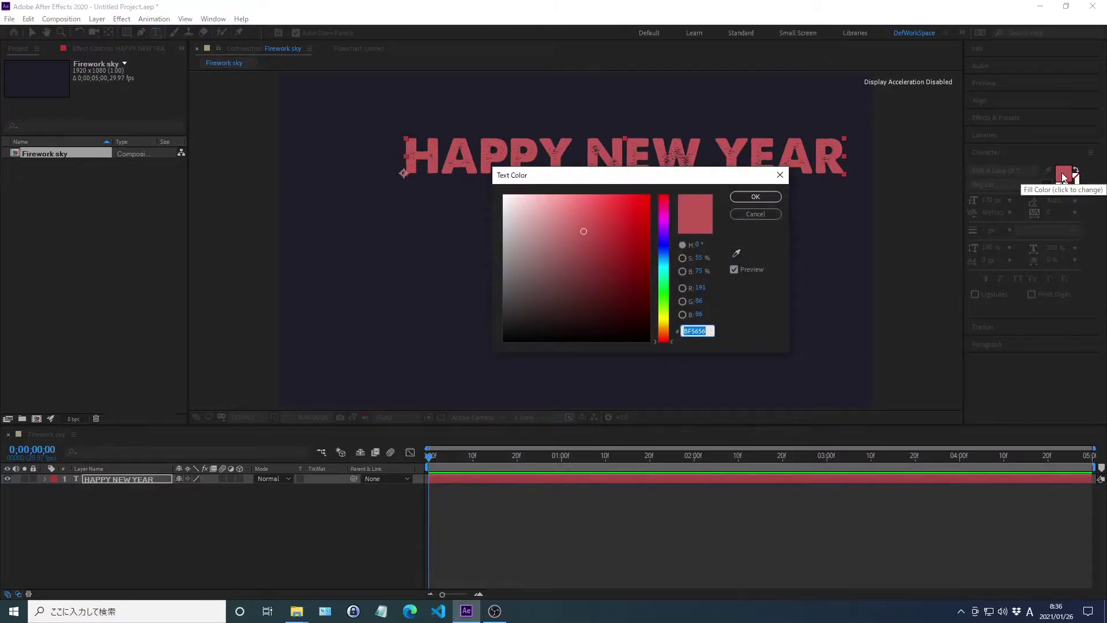
pyautogui.write('BF5656')
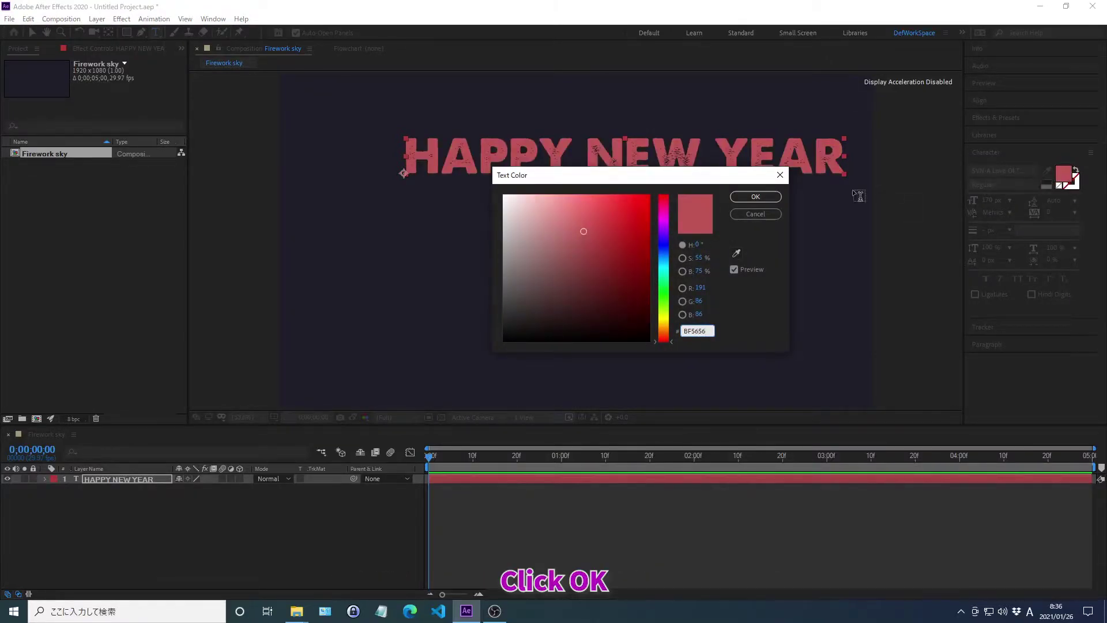
pyautogui.click(756, 199)
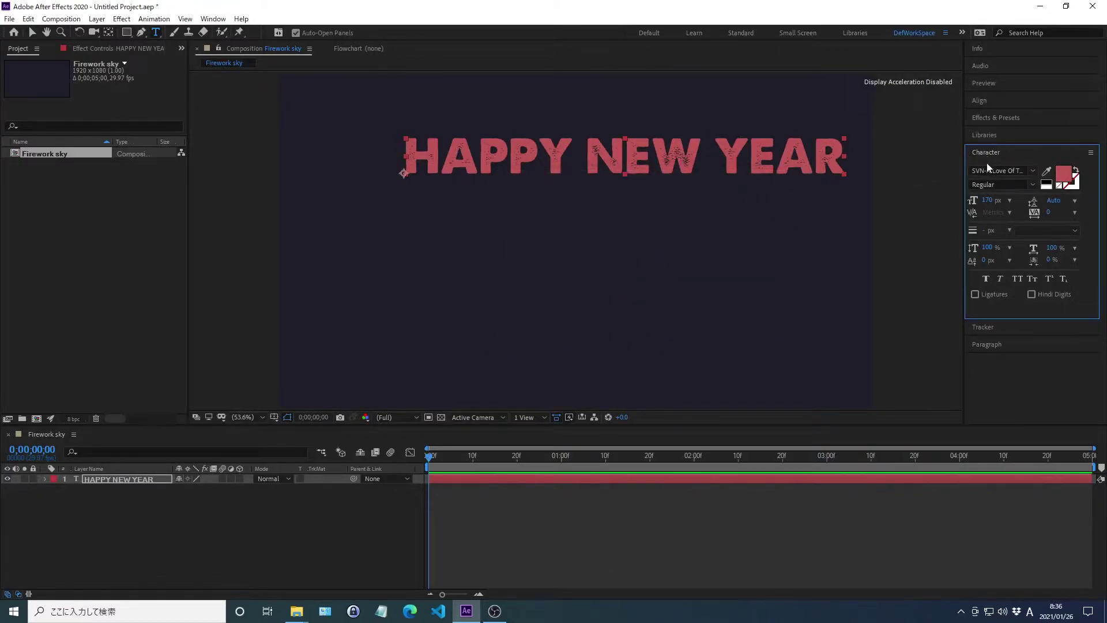
pyautogui.click(987, 200)
pyautogui.write('170')
pyautogui.press('Return')
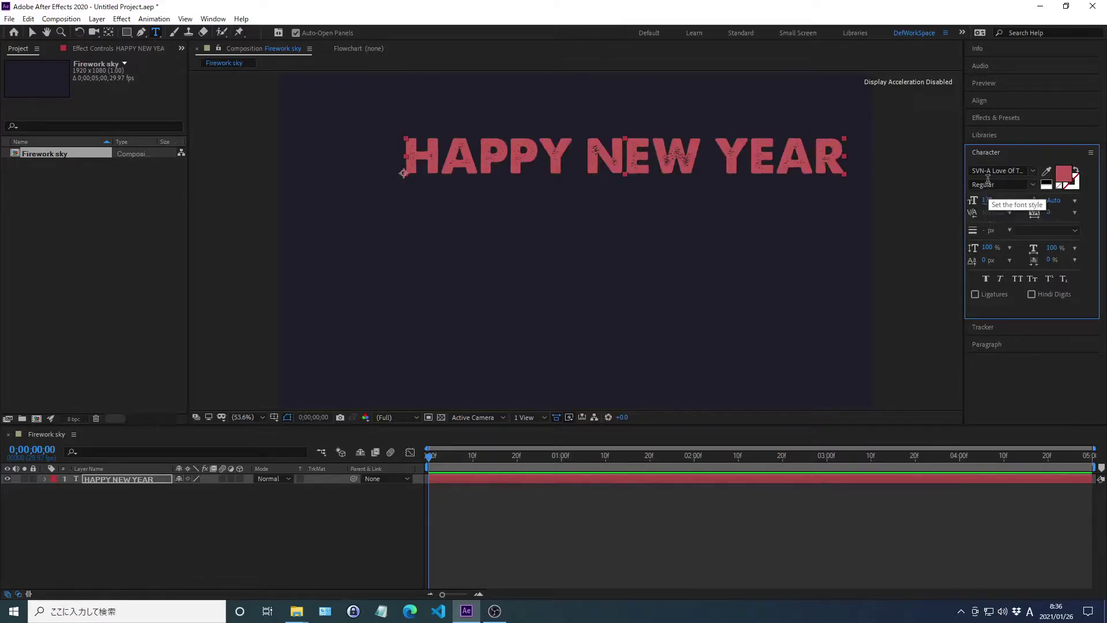
pyautogui.click(986, 152)
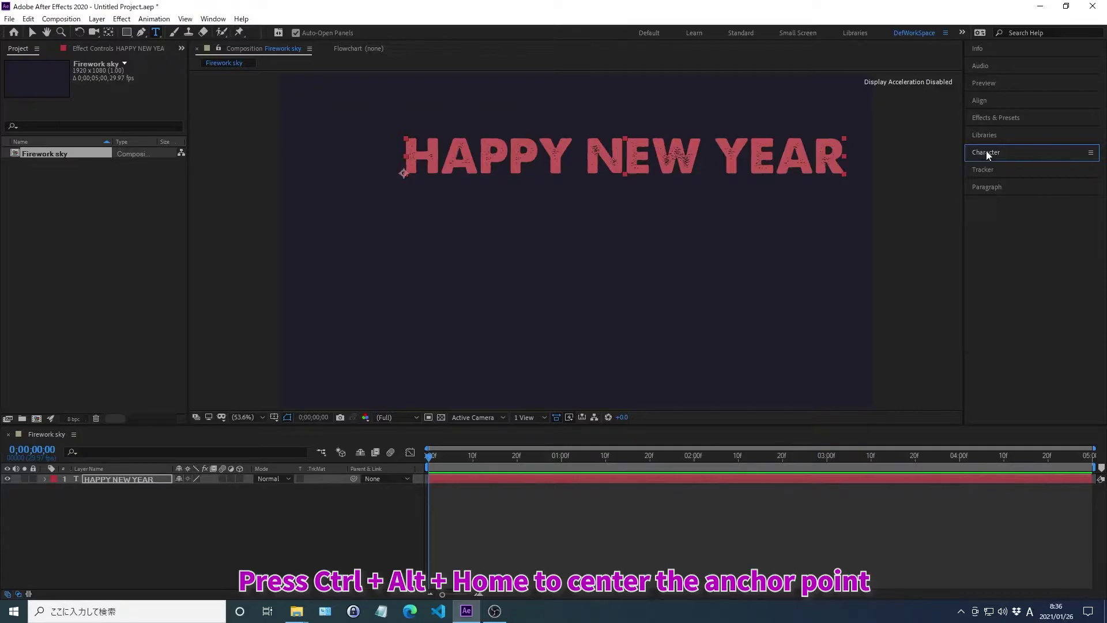
# Centre the anchor point in the text layer and centre the layer in the composition
pyautogui.hotkey('ctrl', 'alt', 'Home')
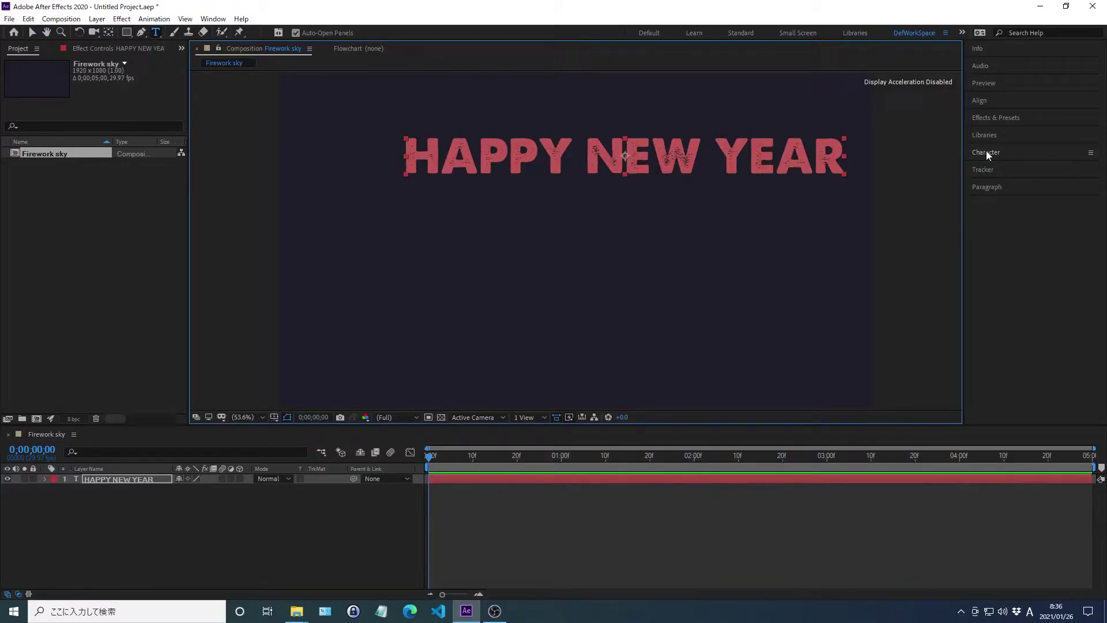
pyautogui.hotkey('ctrl', 'Home')
# Find the Bevel Alpha effect and apply it to the HAPPY NEW YEAR text layer
pyautogui.click(997, 118)
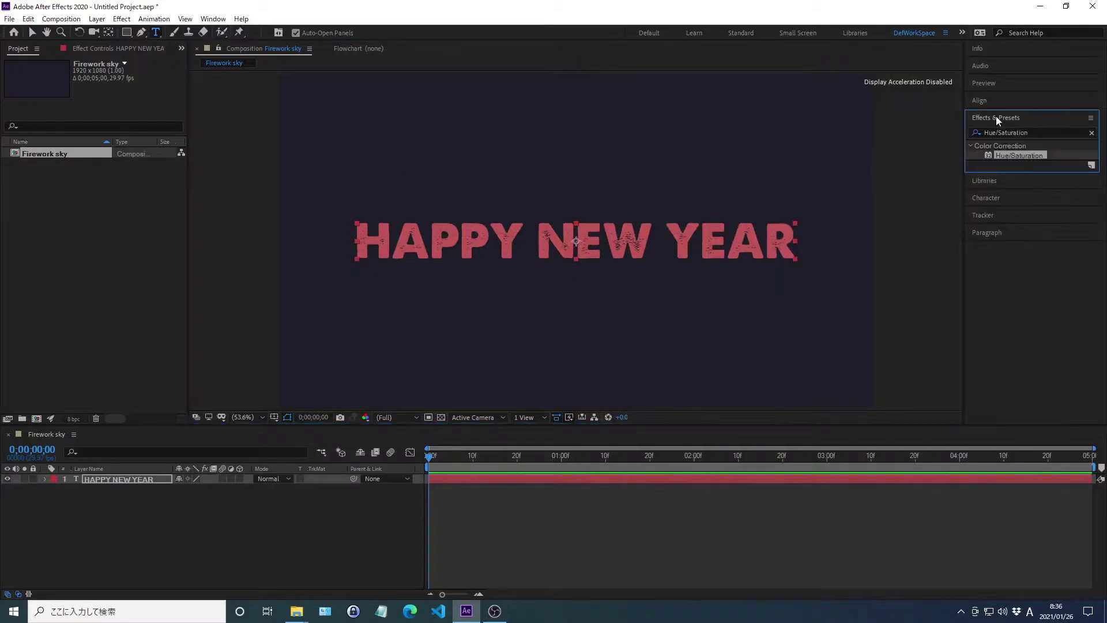
pyautogui.click(1091, 133)
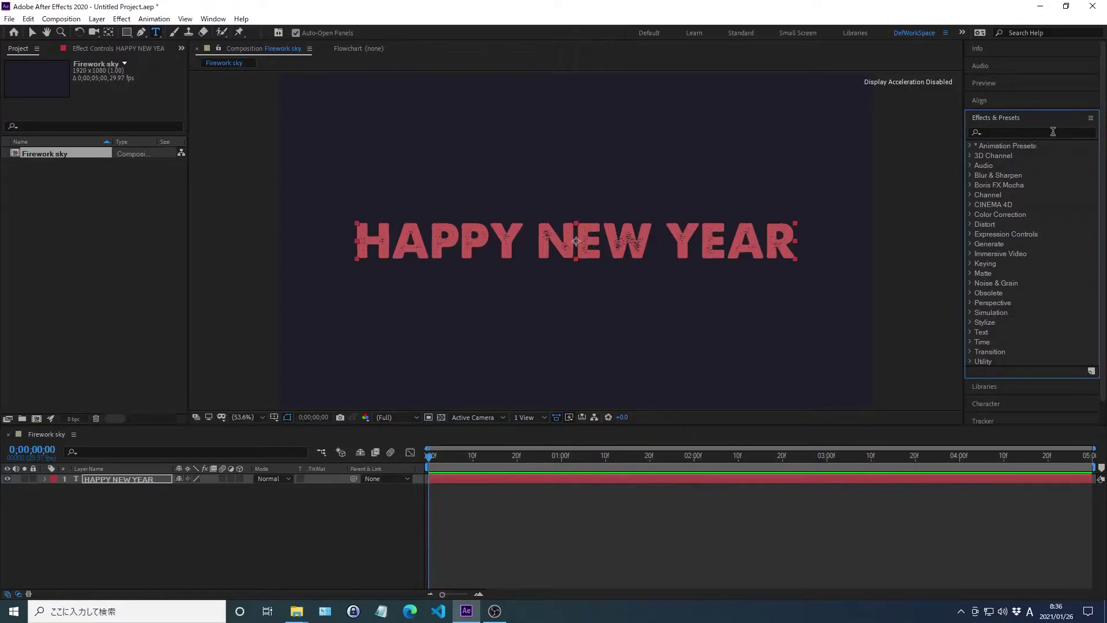
pyautogui.click(995, 132)
pyautogui.write('Bevel Alpha')
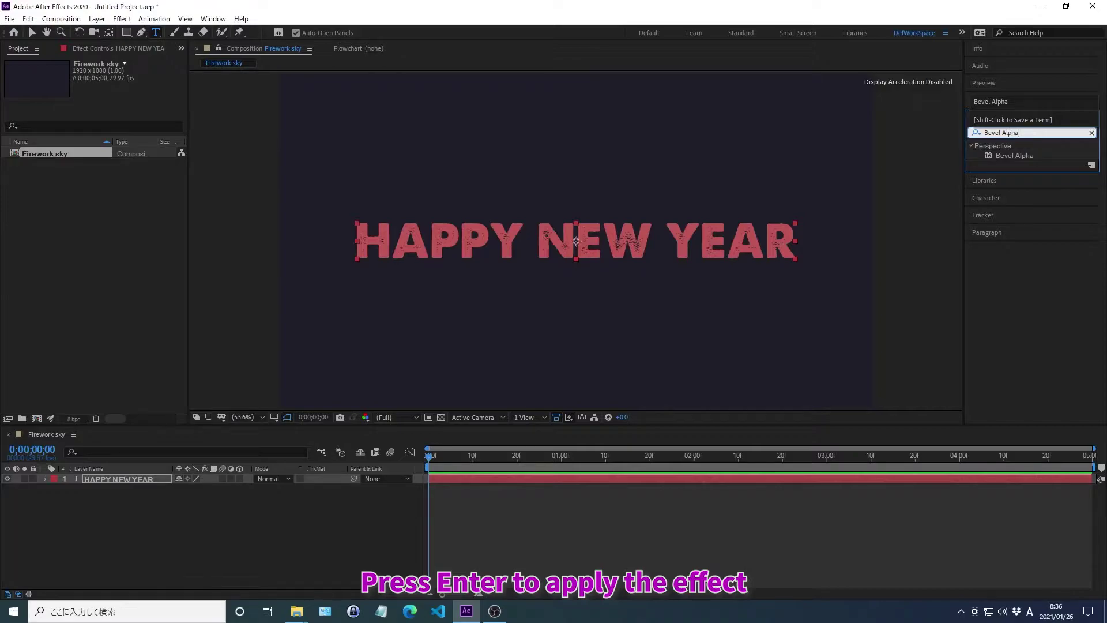
pyautogui.press('Return')
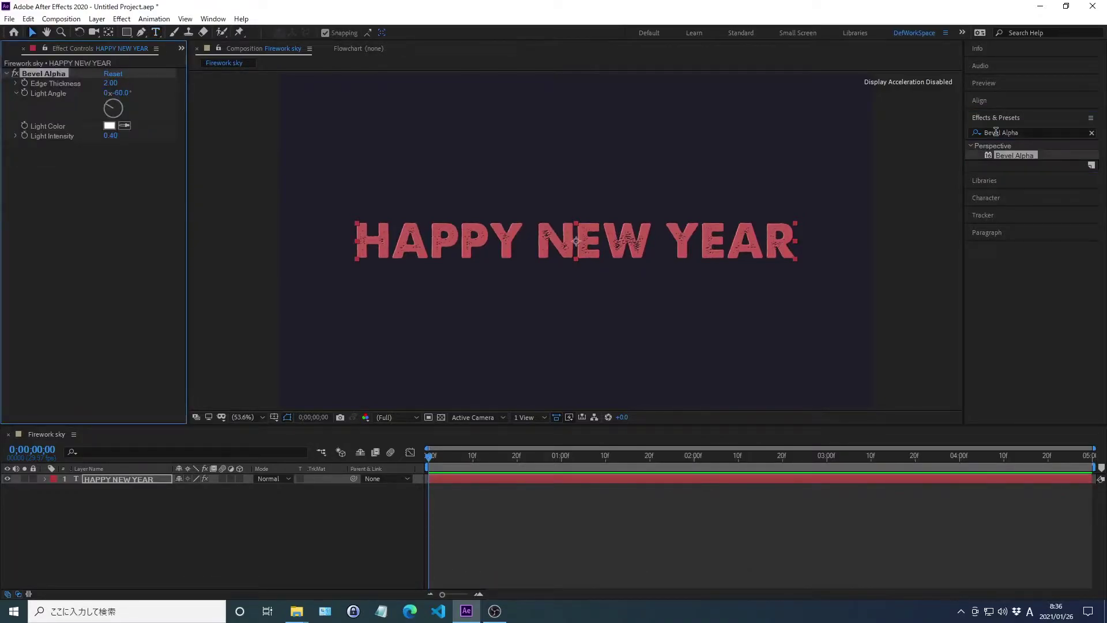
pyautogui.click(997, 117)
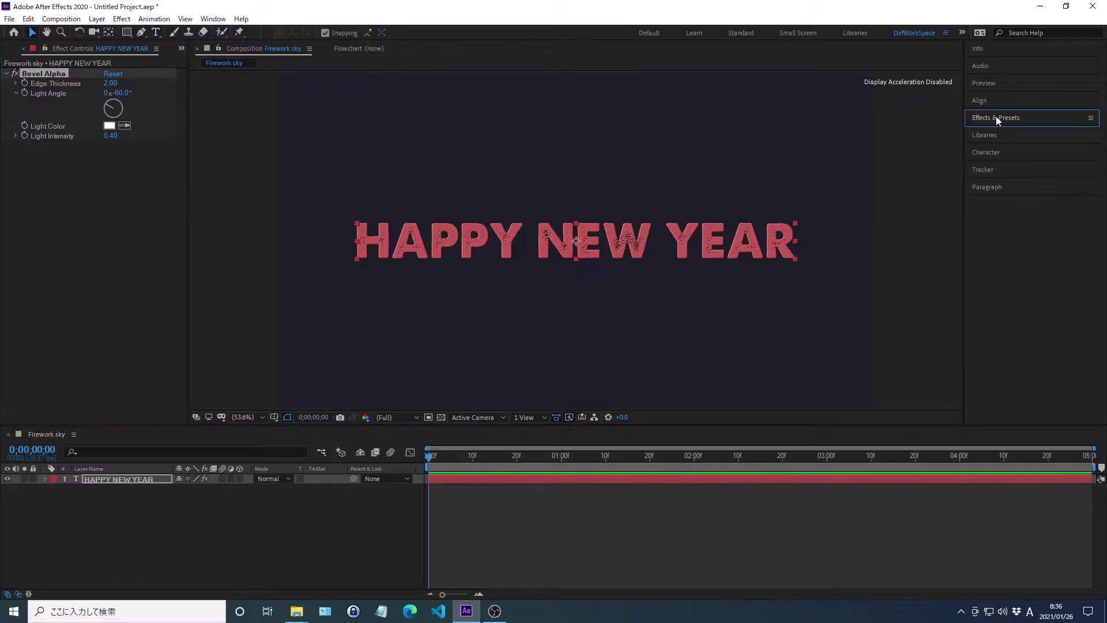
# Set the Edge Thickness of the Bevel Alpha effect to 20
pyautogui.rightClick(57, 87)
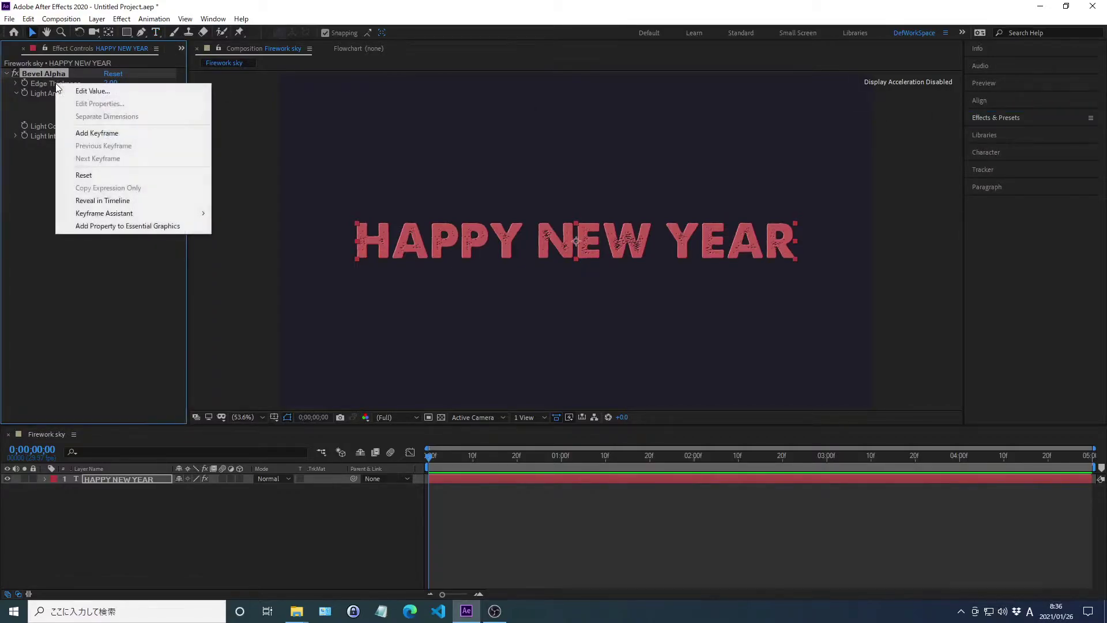
pyautogui.click(92, 91)
pyautogui.write('20')
pyautogui.press('Return')
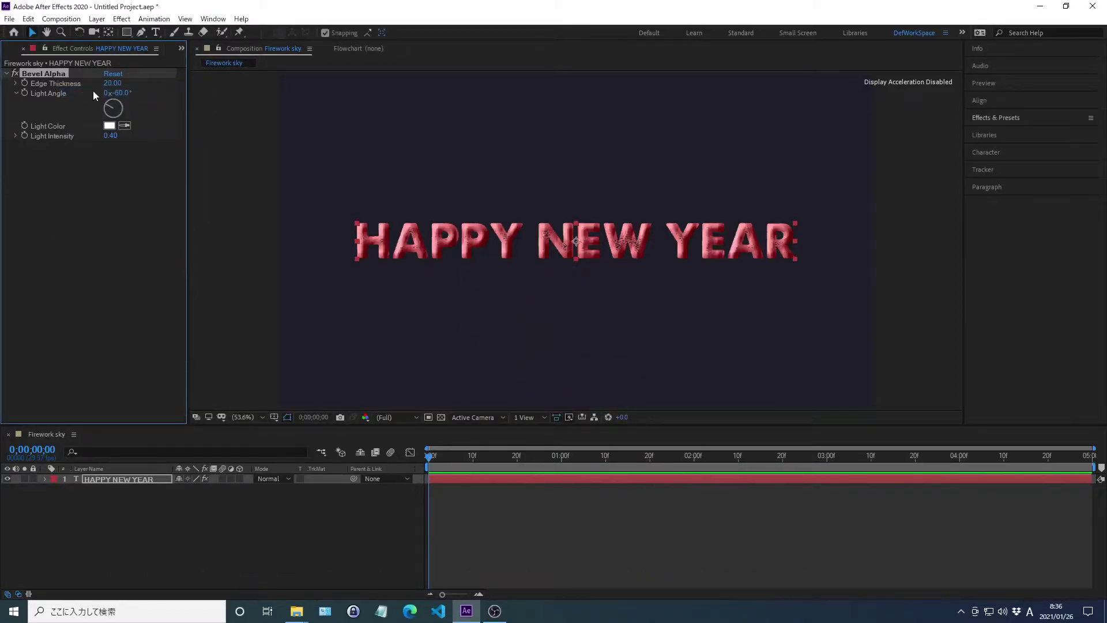
# Set the Bevel Alpha effect's Light Angle to 20° and its Light Intensity to 0.4
pyautogui.rightClick(50, 94)
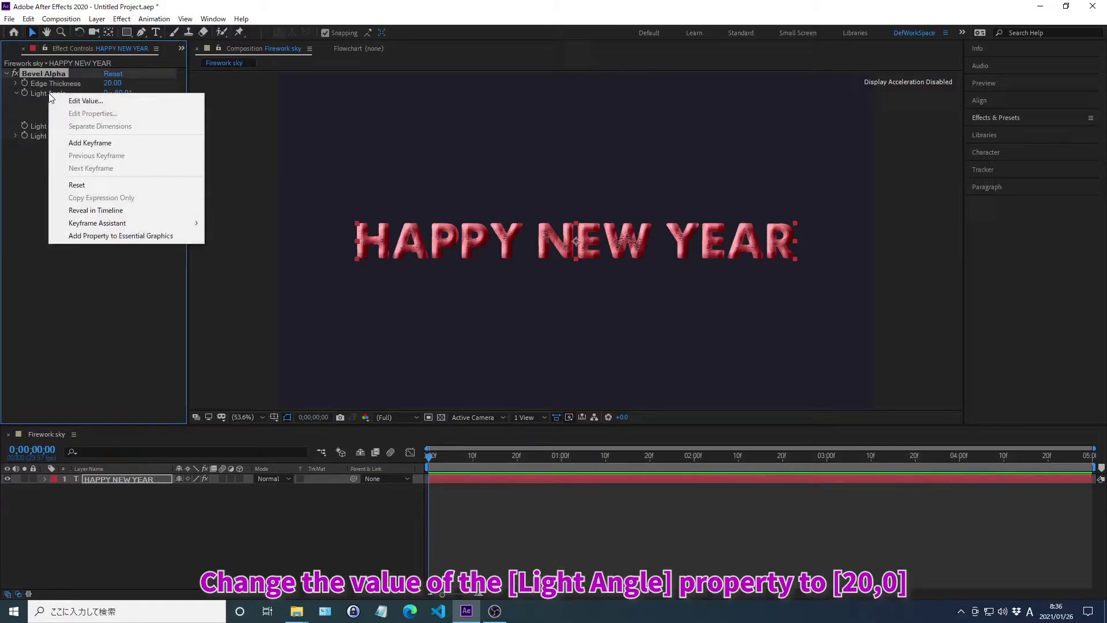
pyautogui.click(86, 101)
pyautogui.write('20')
pyautogui.press('Return')
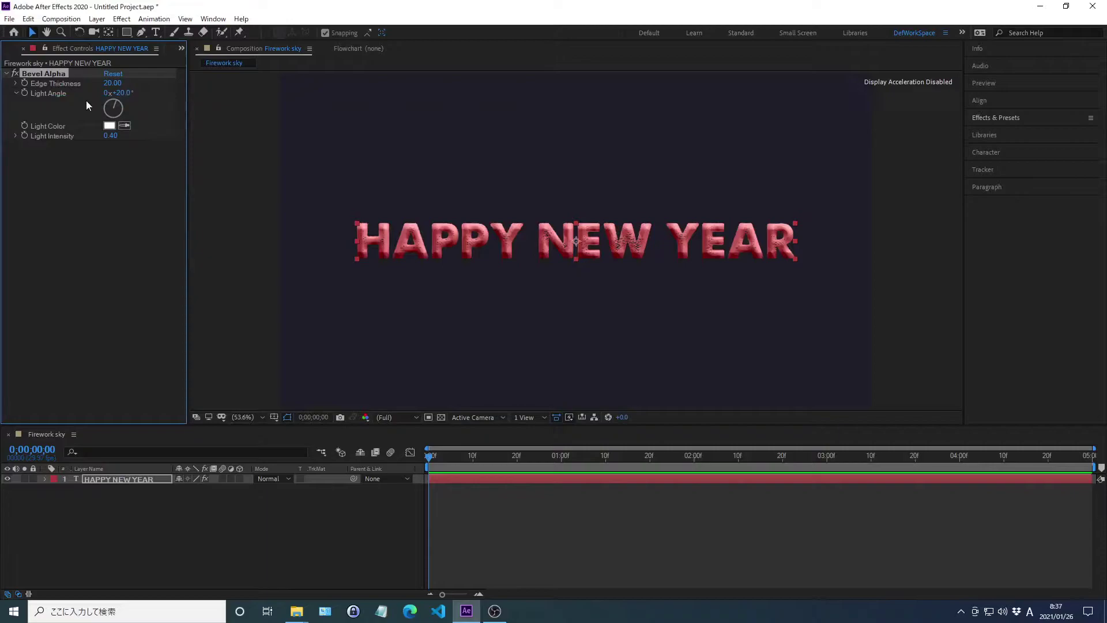
pyautogui.rightClick(54, 137)
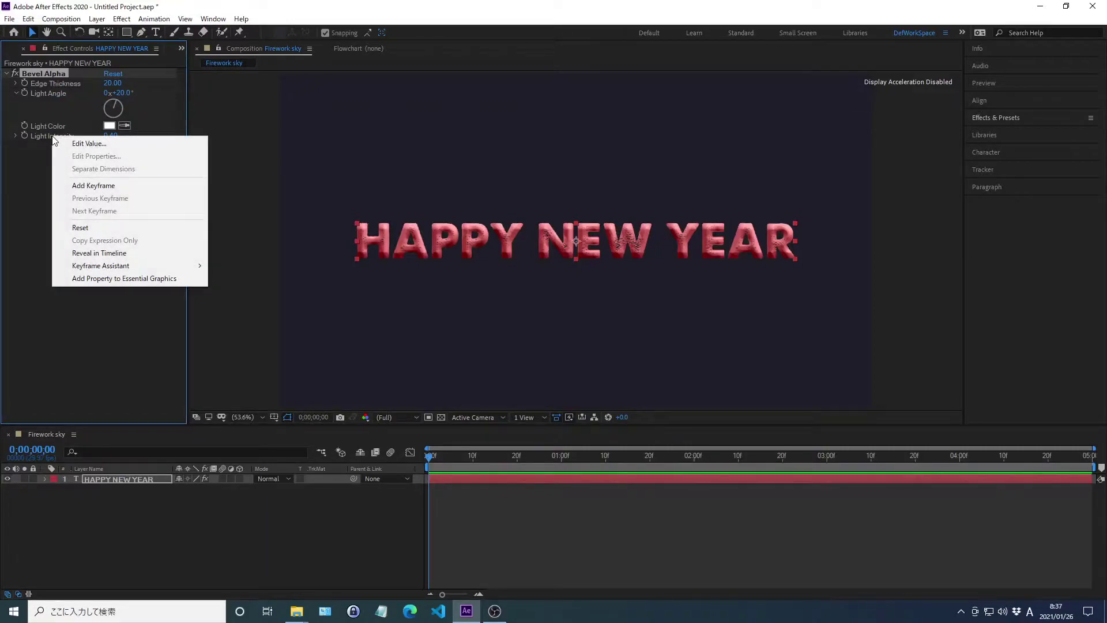
pyautogui.click(88, 142)
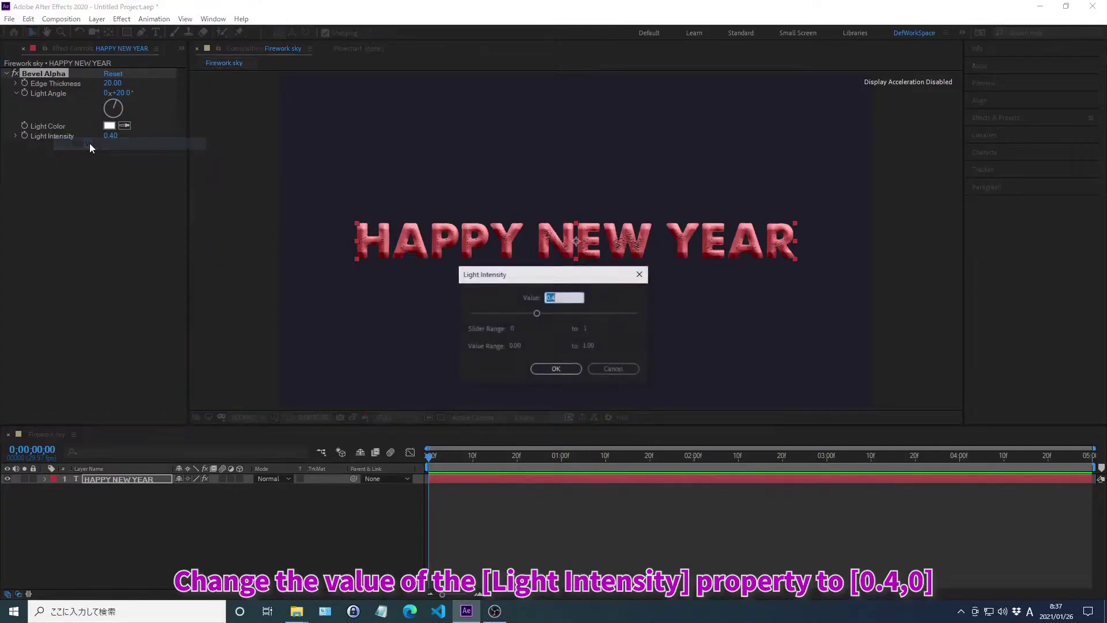
pyautogui.press('Return')
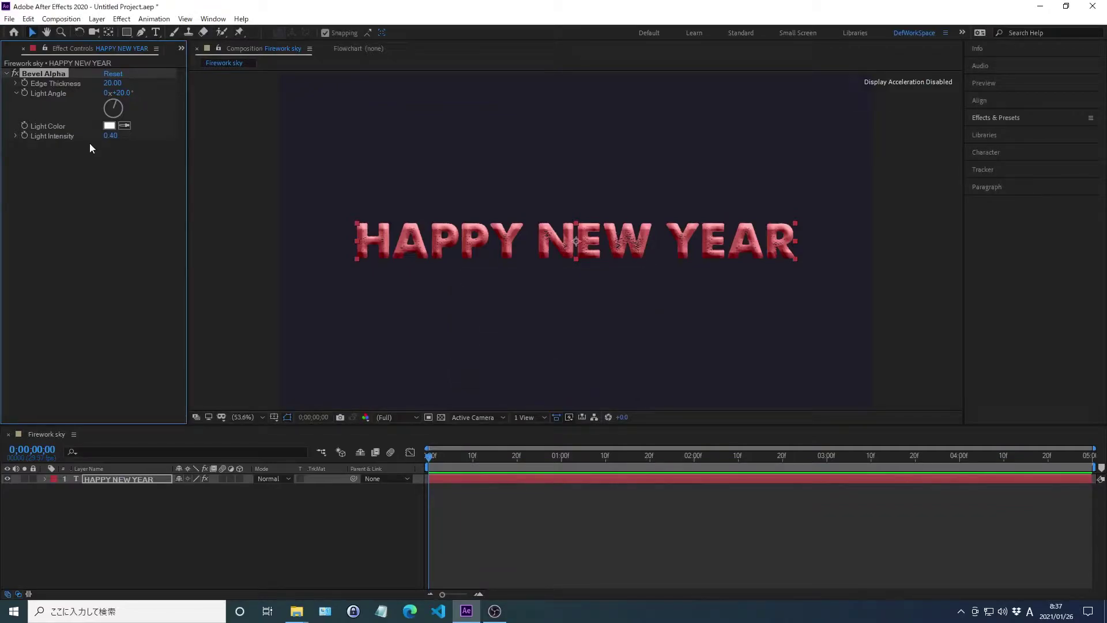
# Duplicate the HAPPY NEW YEAR text layer
pyautogui.click(173, 523)
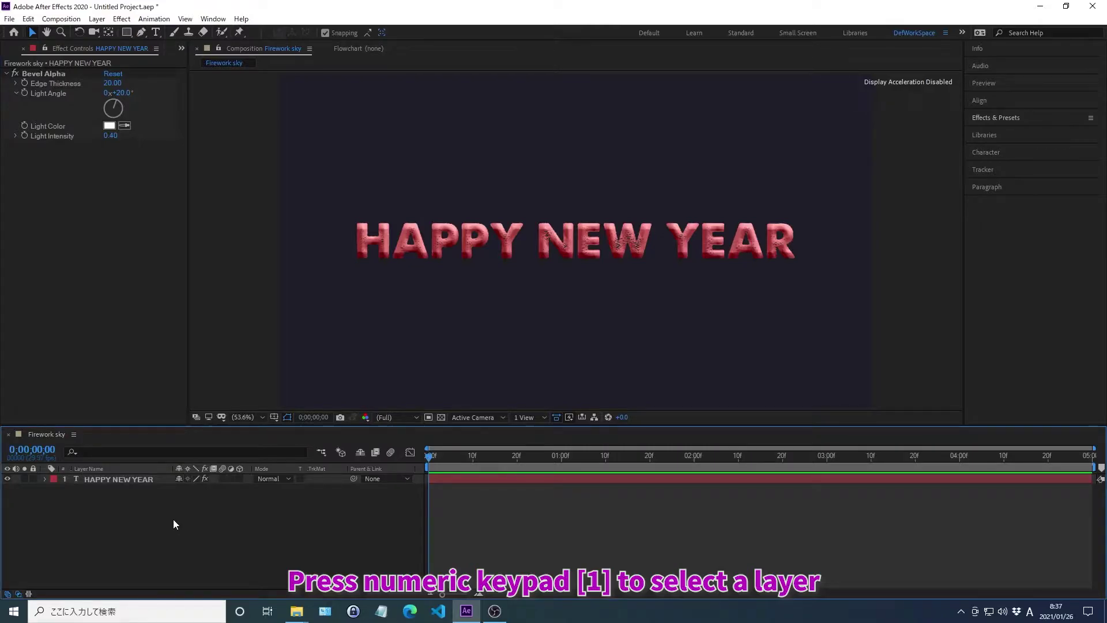
pyautogui.press('KP_1')
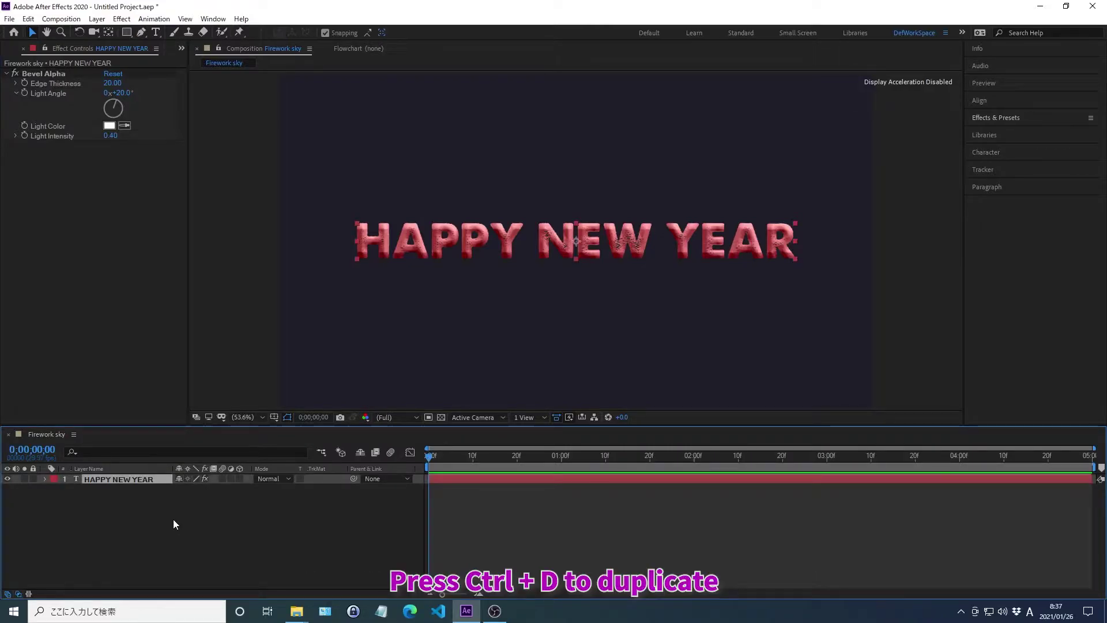
pyautogui.hotkey('ctrl', 'd')
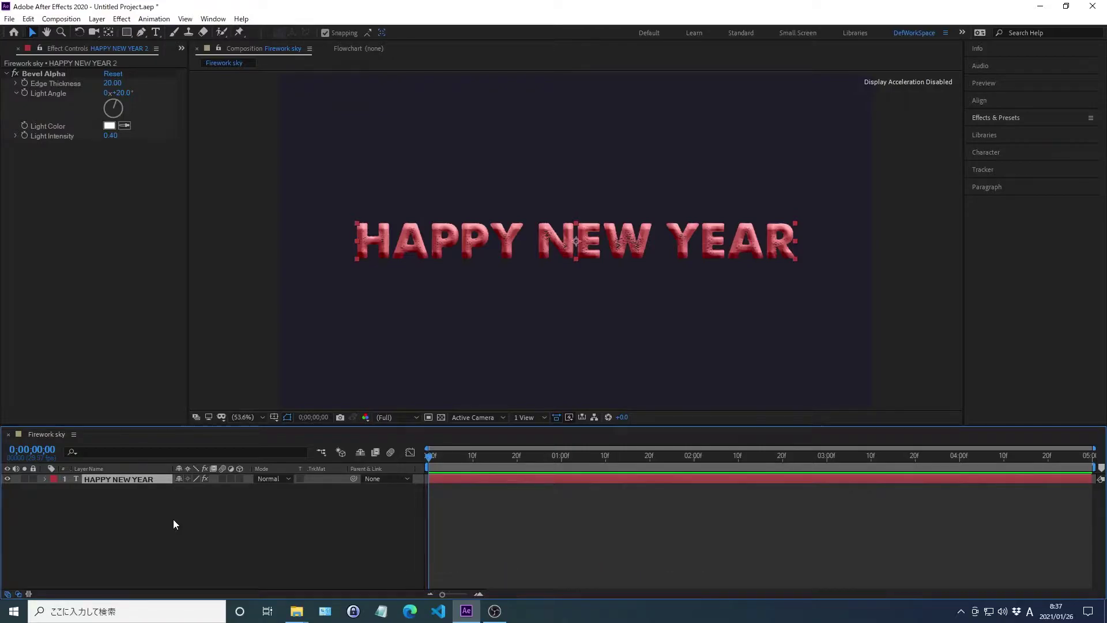
# Apply the CC Composite effect to the HAPPY NEW YEAR 2 text layer and delete that layer's Bevel Alpha effect
pyautogui.click(995, 117)
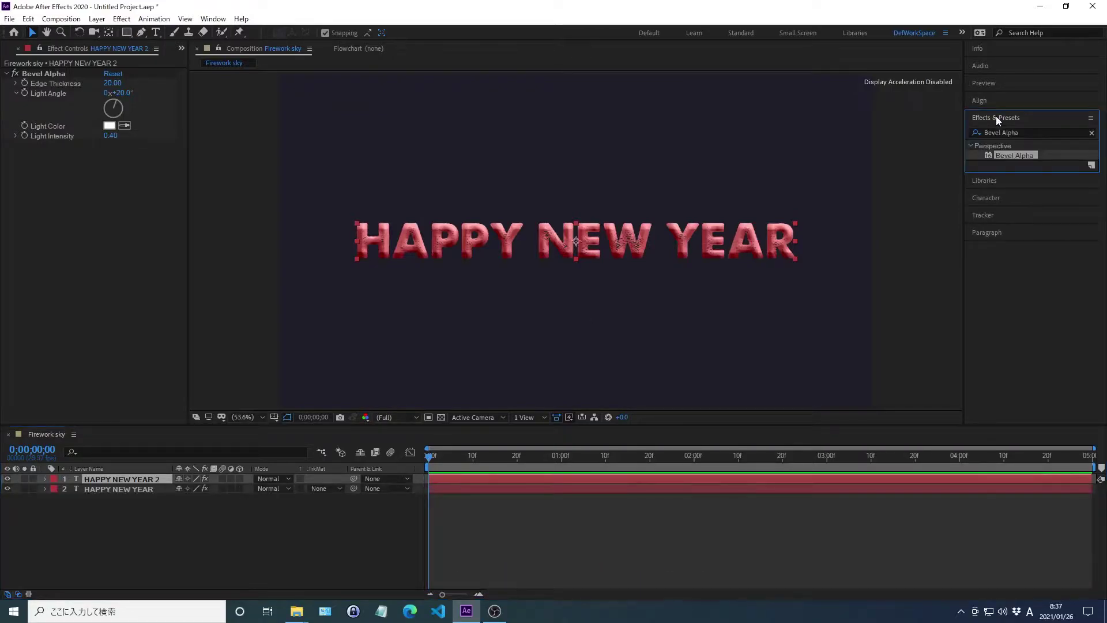
pyautogui.click(1091, 133)
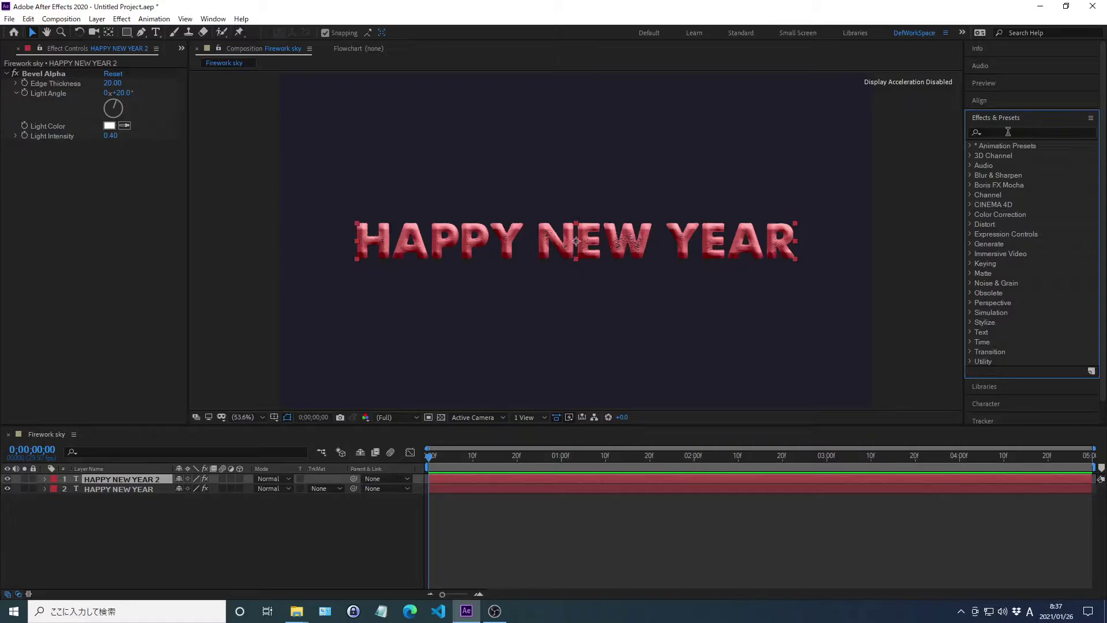
pyautogui.click(996, 132)
pyautogui.write('cC Compos')
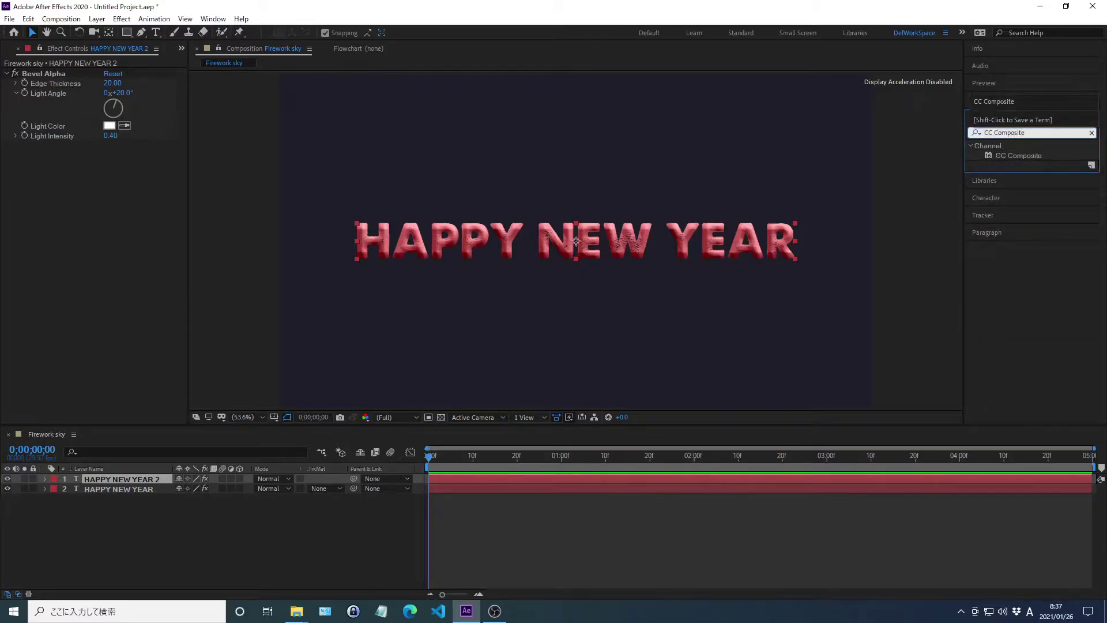
pyautogui.press('Return')
pyautogui.press('Return')
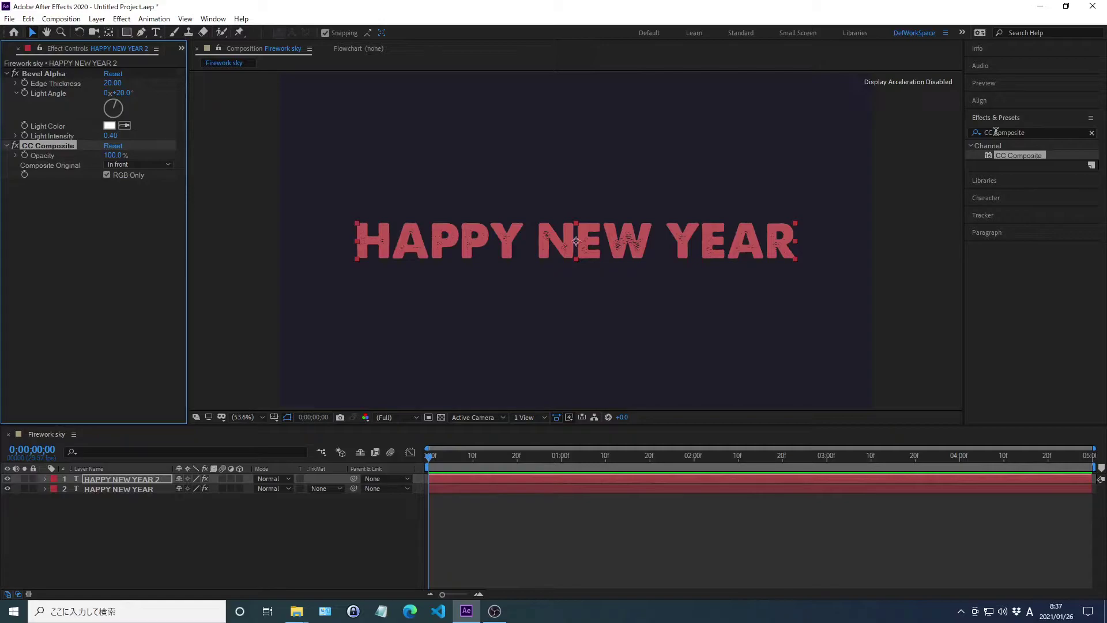
pyautogui.click(996, 118)
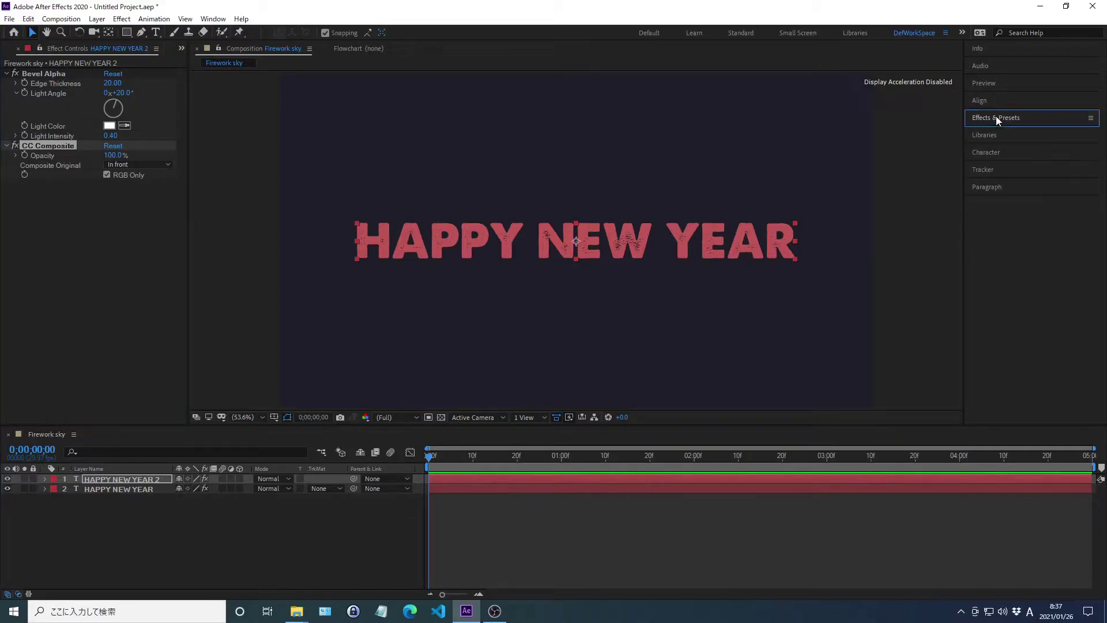
pyautogui.click(57, 73)
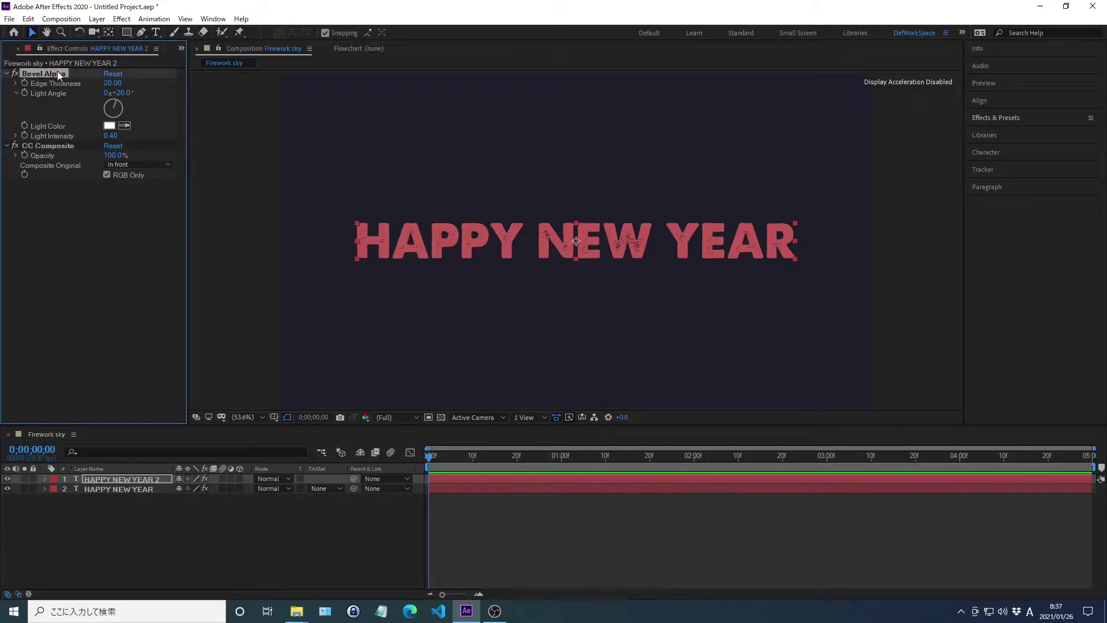
pyautogui.press('Delete')
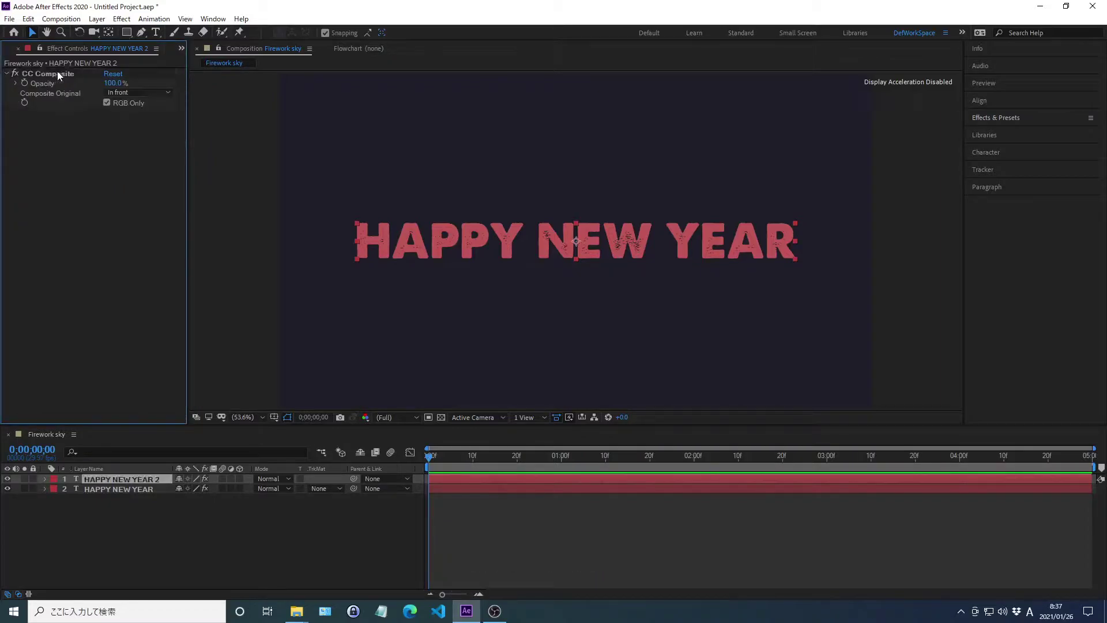
# Find the CC Particle Systems II effect and apply it to the HAPPY NEW YEAR 2 layer
pyautogui.click(993, 118)
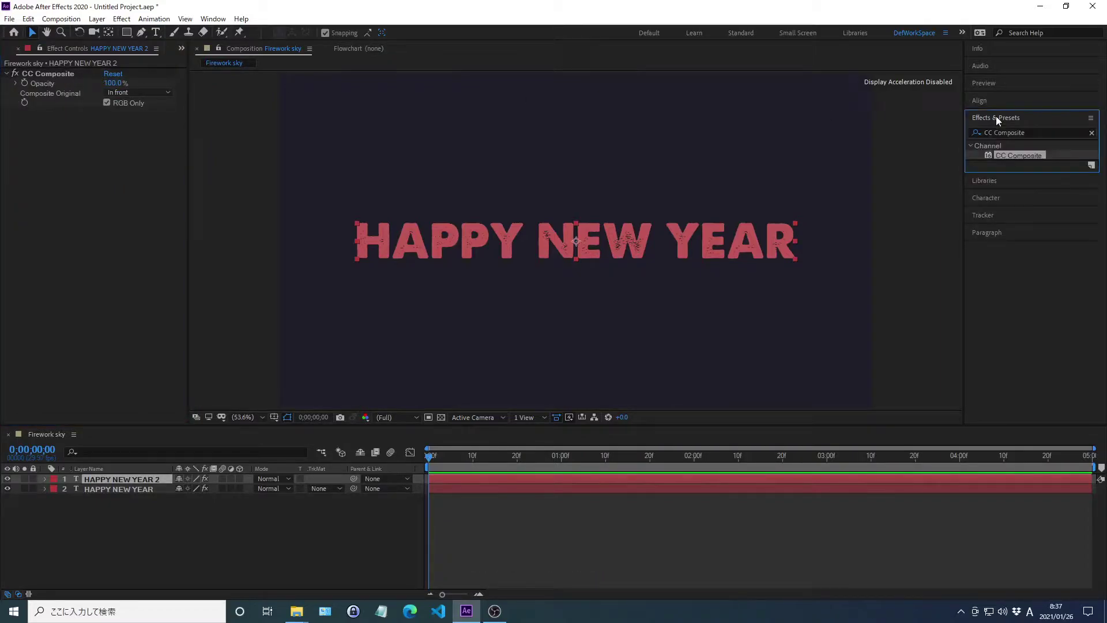
pyautogui.click(1092, 133)
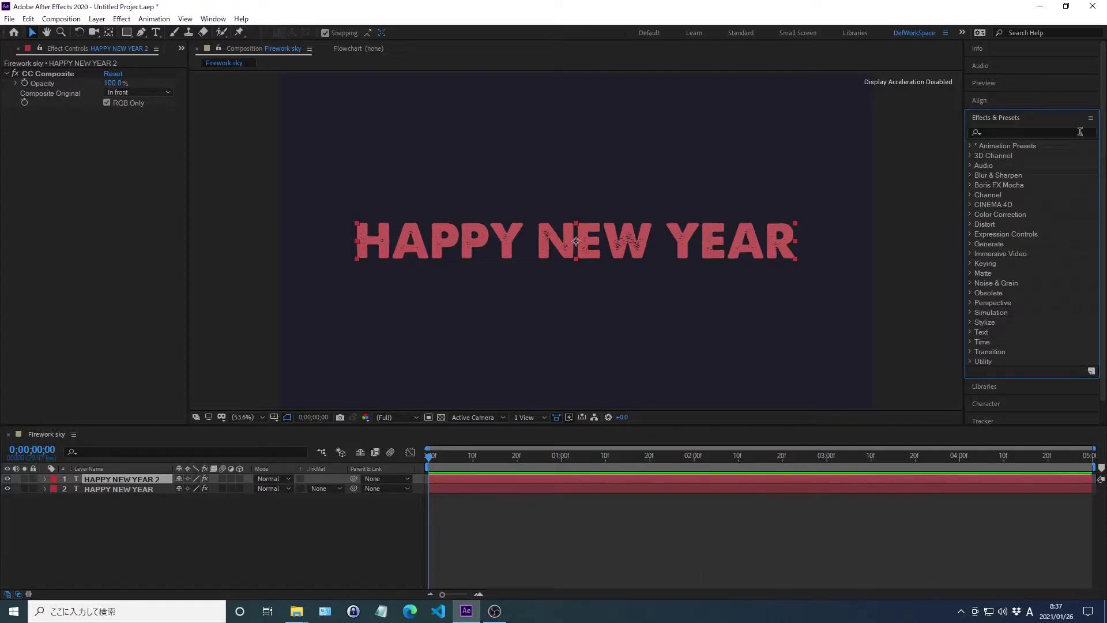
pyautogui.click(996, 131)
pyautogui.write('CC')
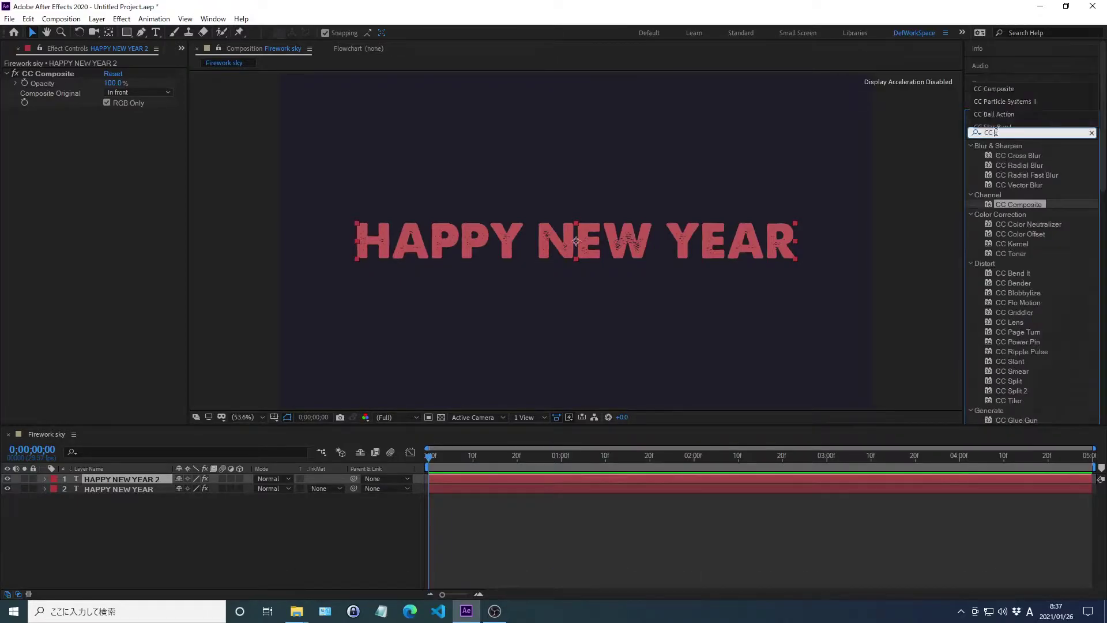
pyautogui.write(' Particle S')
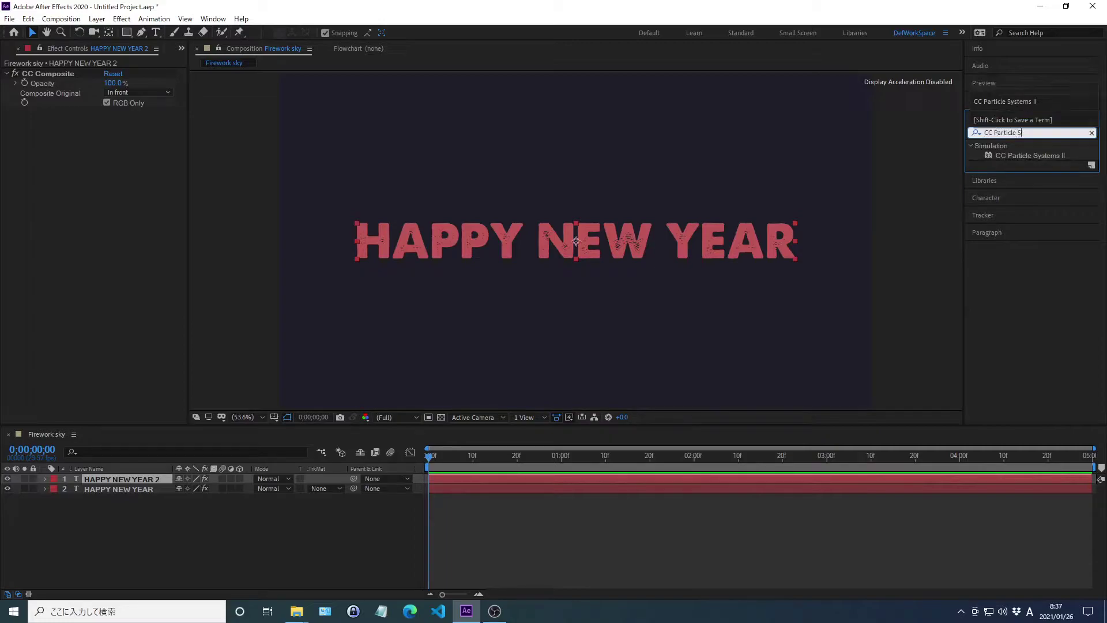
pyautogui.write('ystems II')
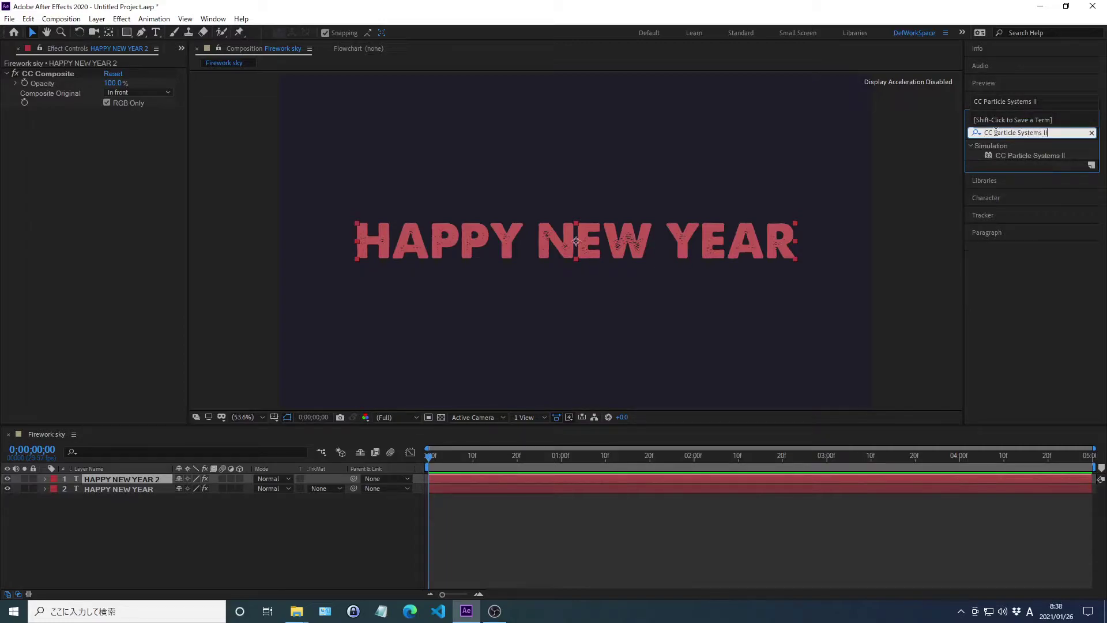
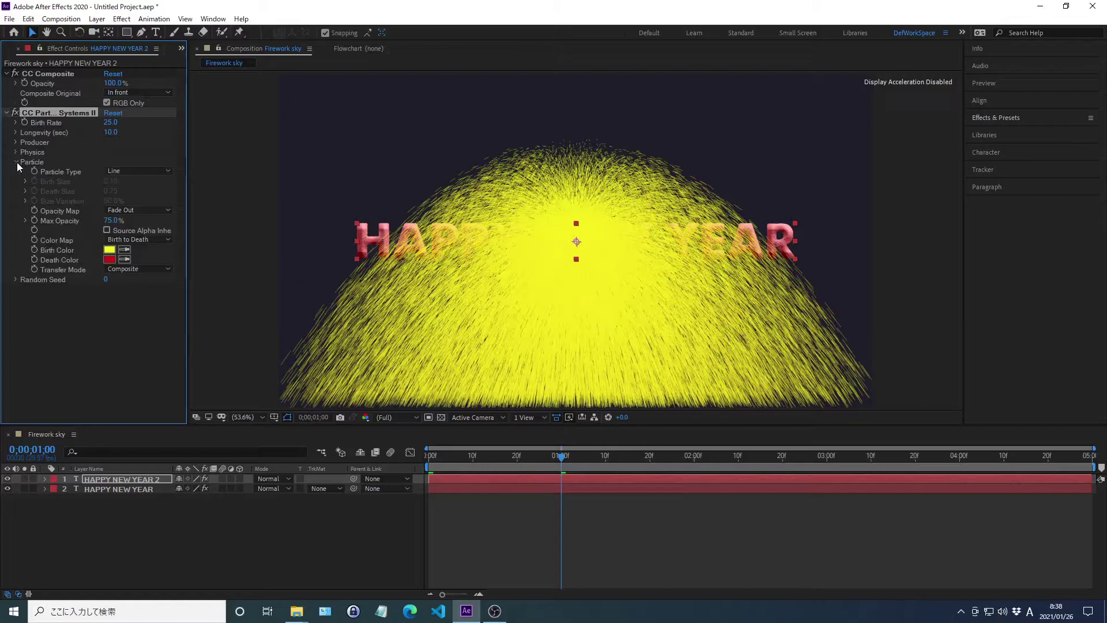
# Set the CC Particle Systems II Particle Type to Star and its Opacity Map to Oscillate
pyautogui.click(132, 171)
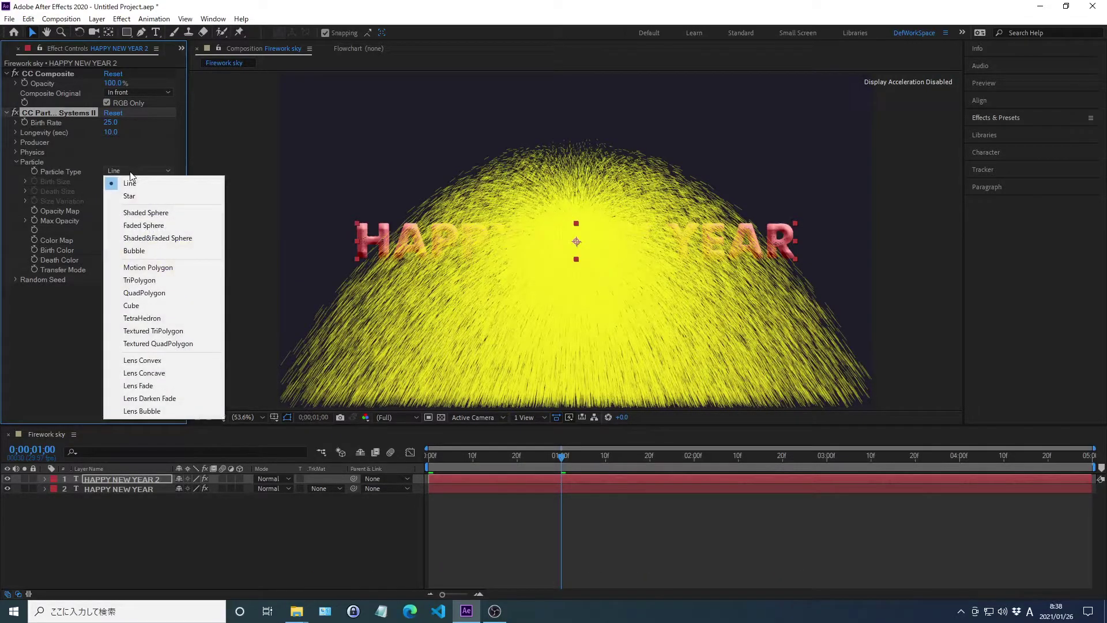
pyautogui.click(129, 196)
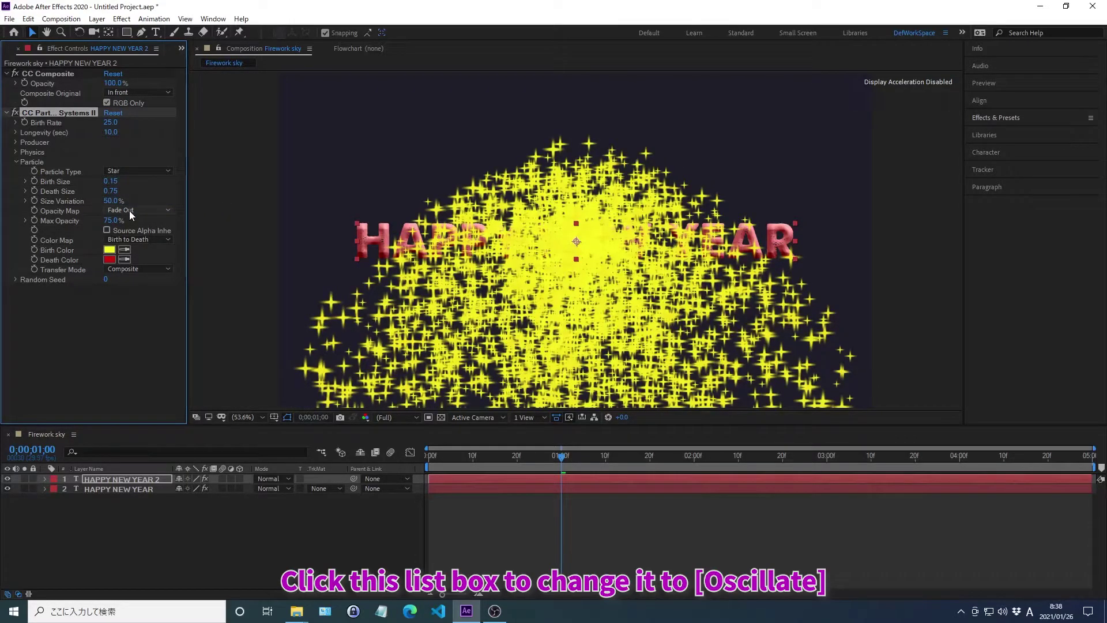
pyautogui.click(129, 209)
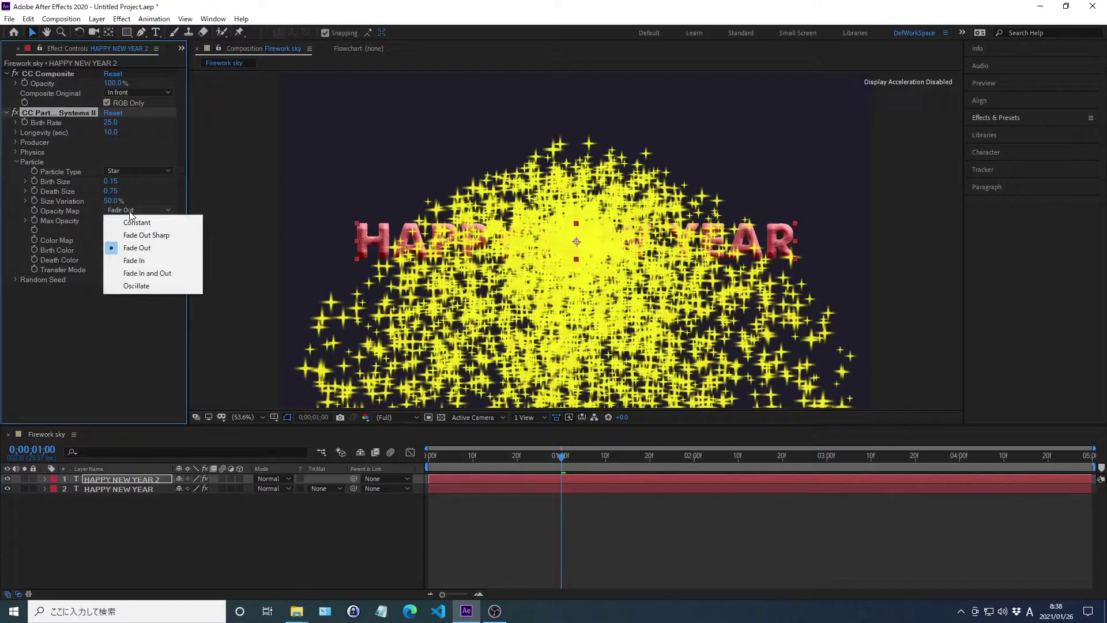
pyautogui.click(136, 285)
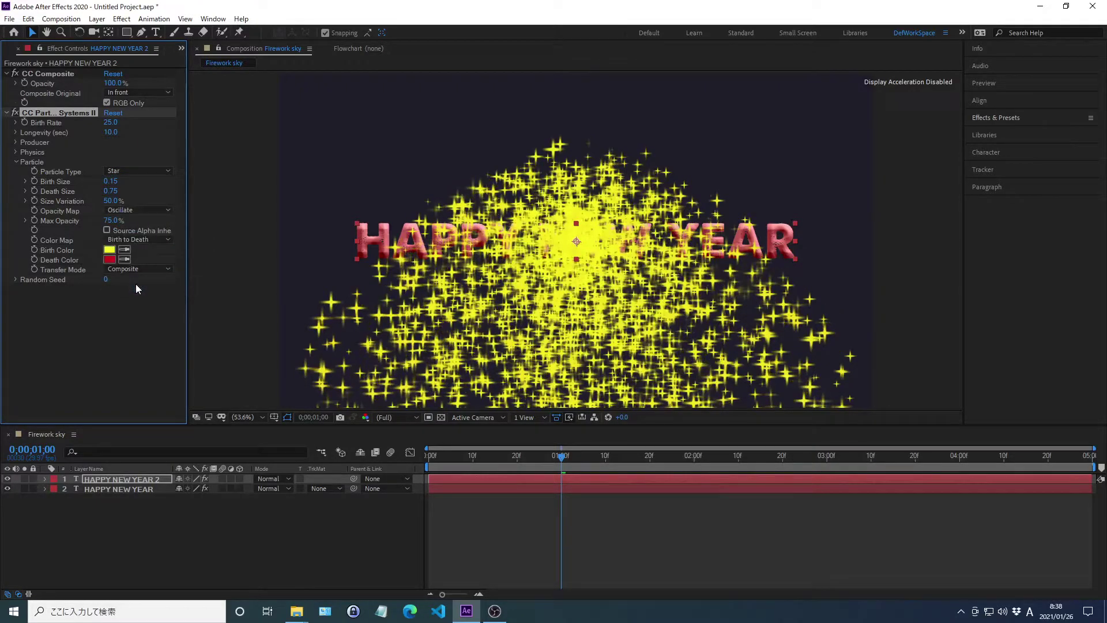
# Set the particles' Max Opacity to 15%
pyautogui.rightClick(60, 220)
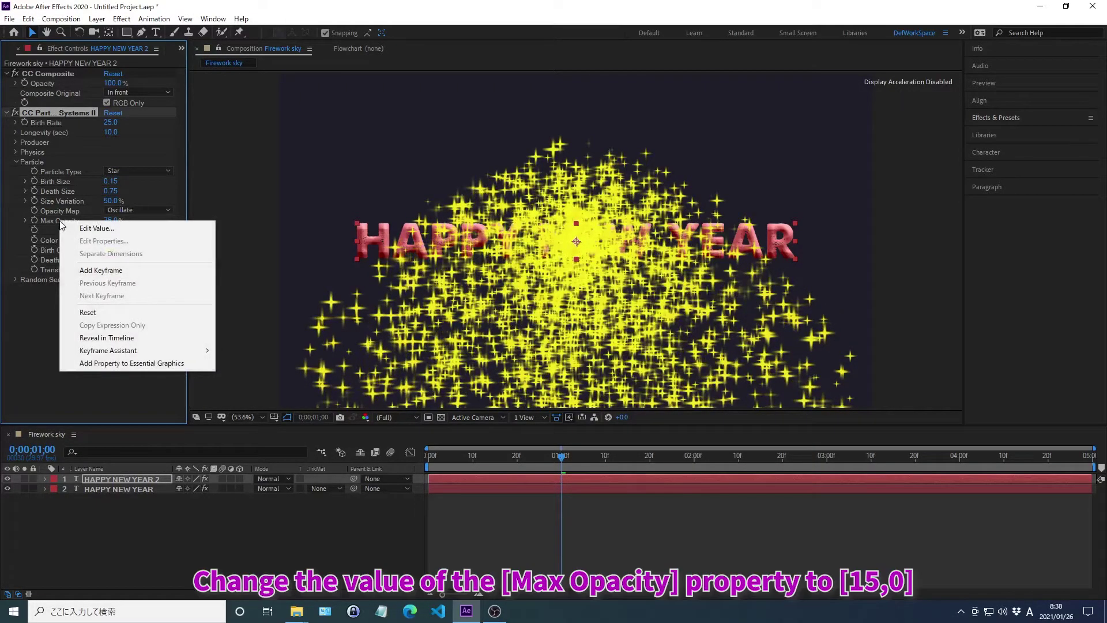
pyautogui.click(96, 227)
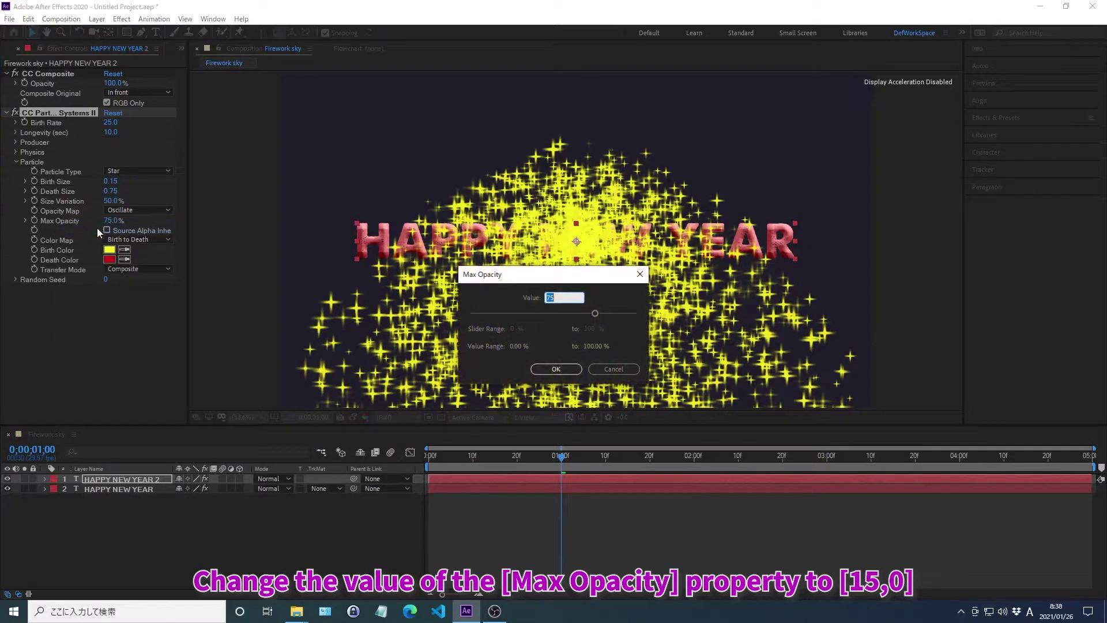
pyautogui.write('15')
pyautogui.press('Return')
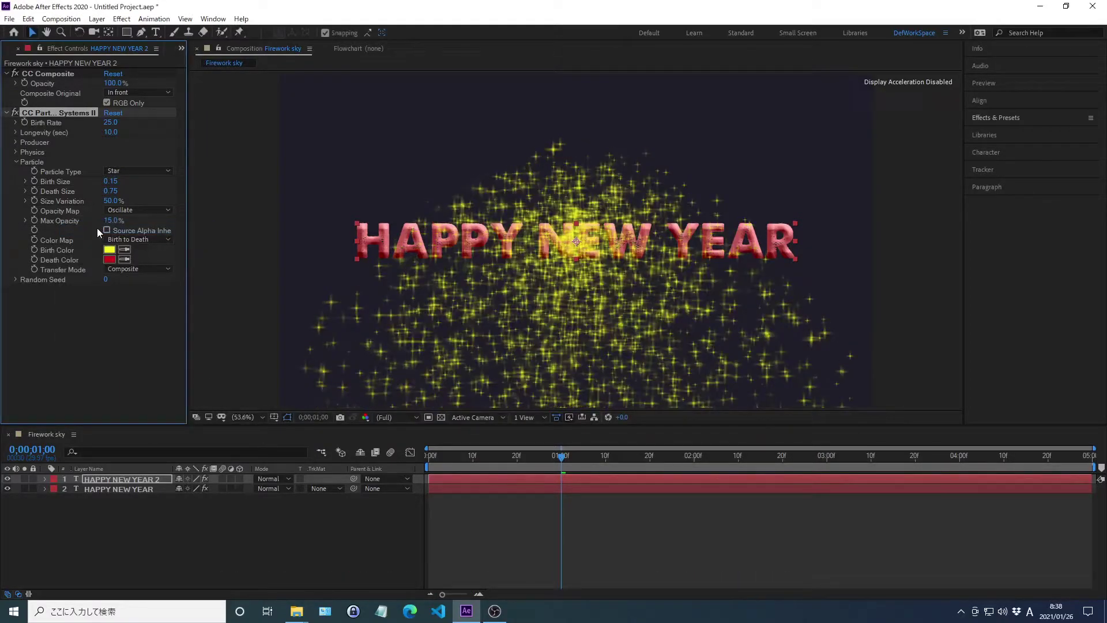
# Enable Source Alpha Inheritance for the particles of the CC Particle Systems II effect
pyautogui.click(536, 57)
pyautogui.moveTo(192, 199); pyautogui.dragTo(254, 225)
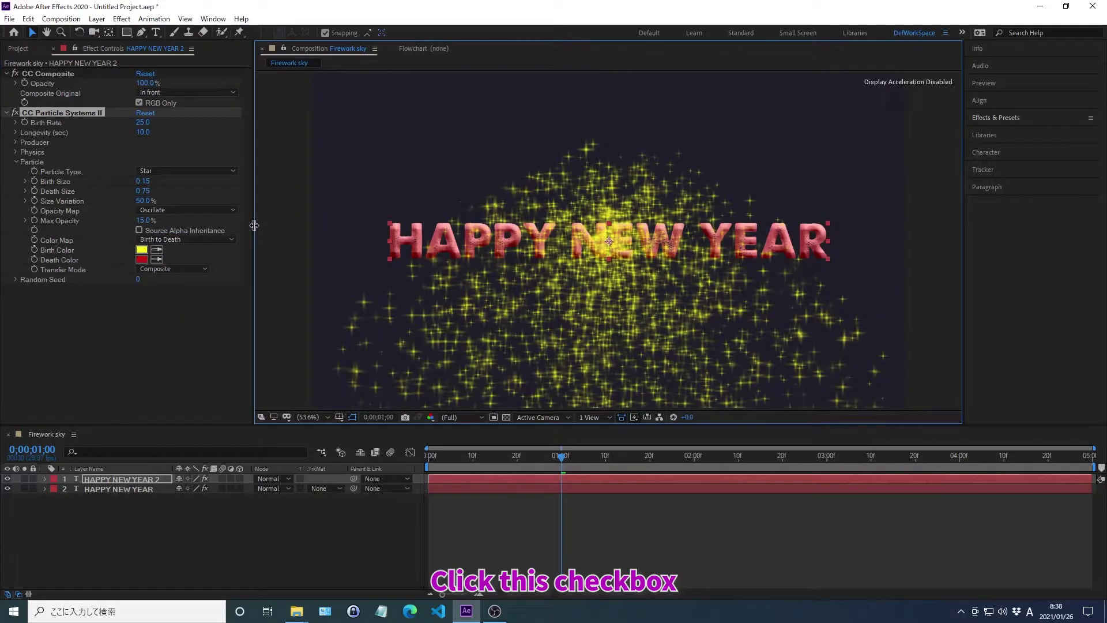
pyautogui.click(139, 230)
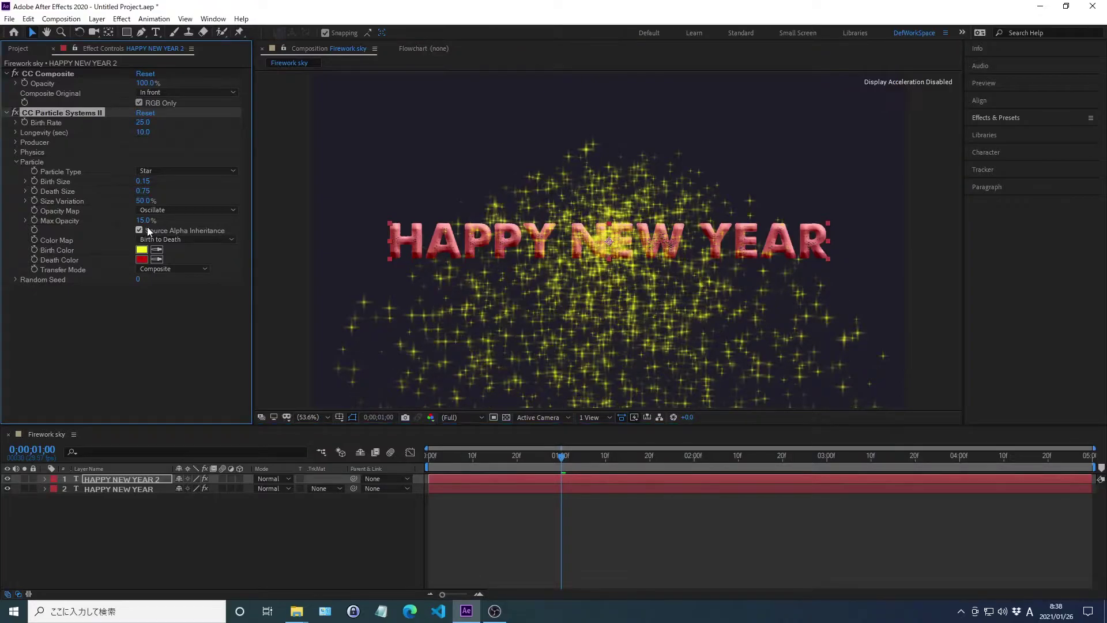
pyautogui.click(536, 58)
pyautogui.moveTo(253, 197); pyautogui.dragTo(189, 262)
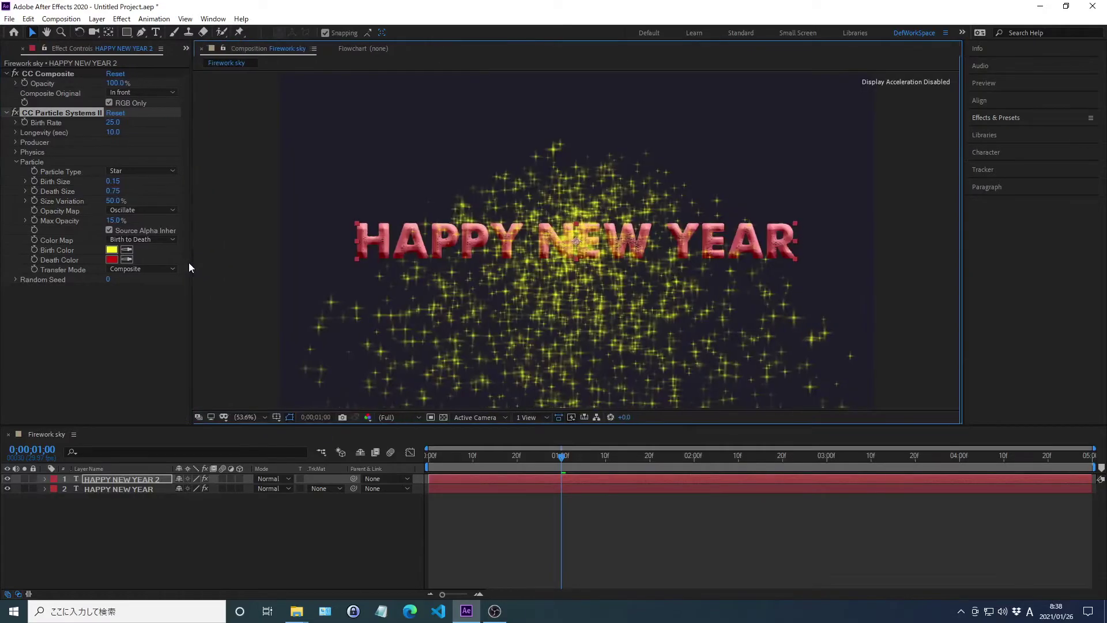
# Set the particles' Birth Color to F08787
pyautogui.rightClick(58, 251)
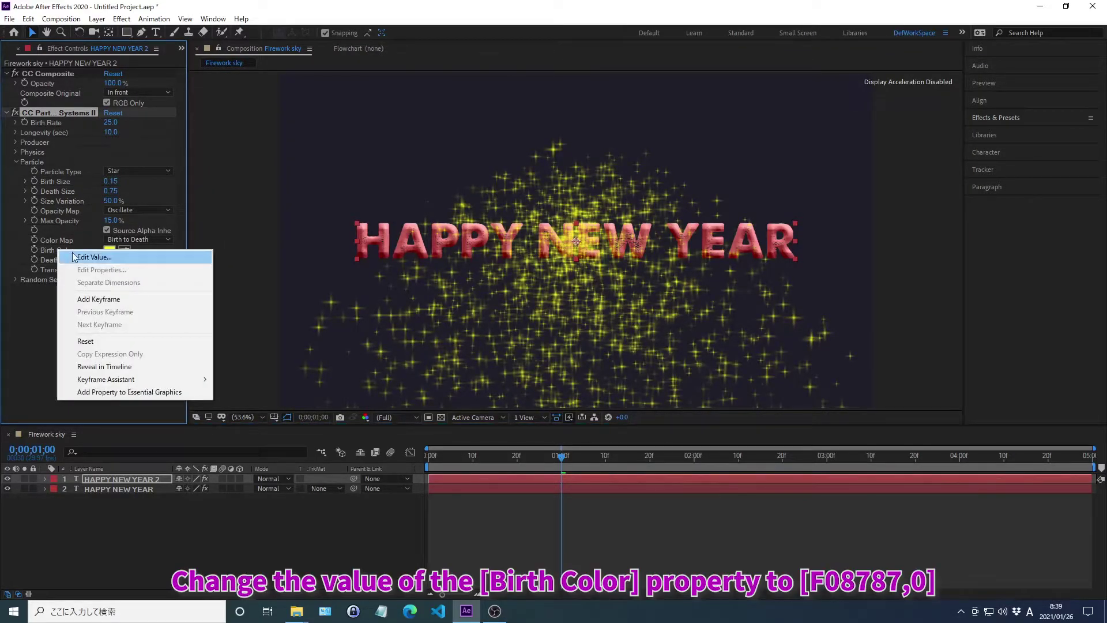
pyautogui.click(94, 257)
pyautogui.write('F08080')
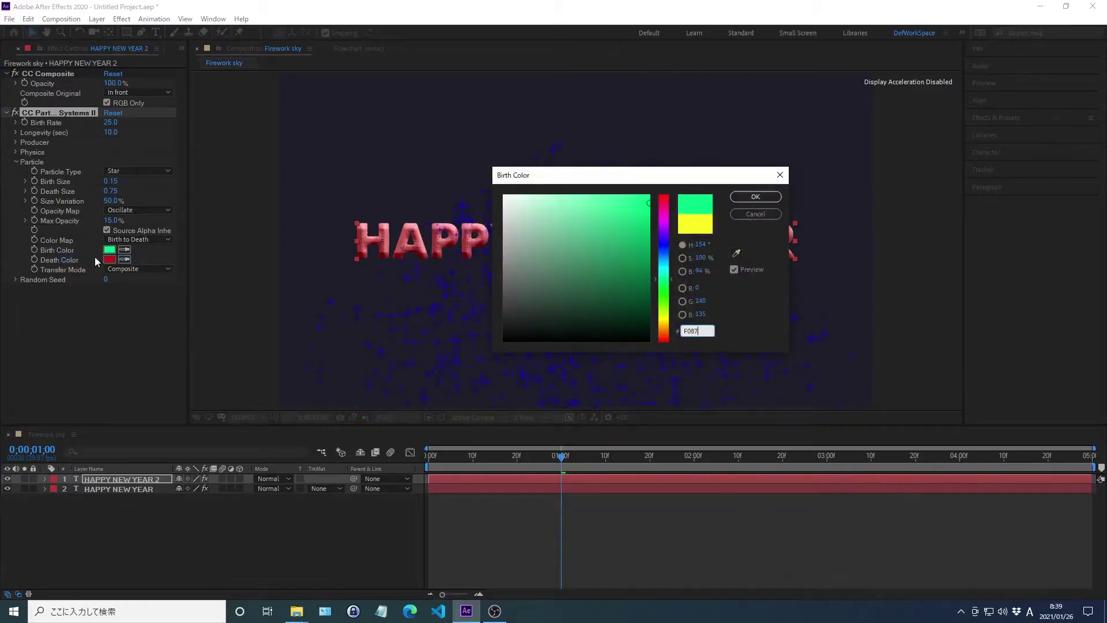
pyautogui.press('Return')
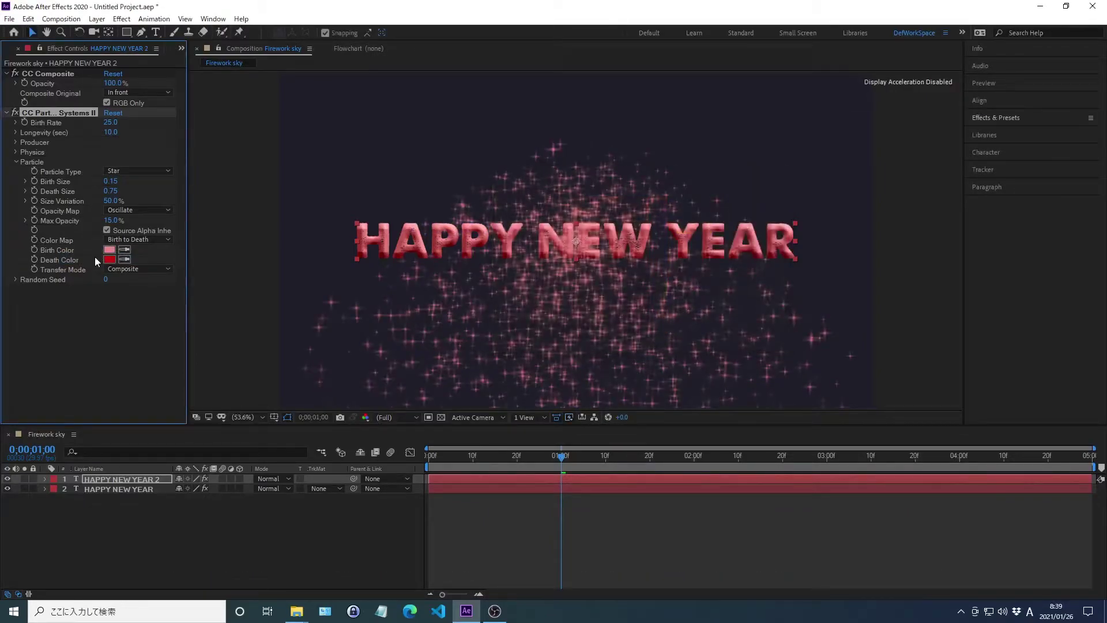
# Set the particles' Death Color to A4484A
pyautogui.rightClick(61, 260)
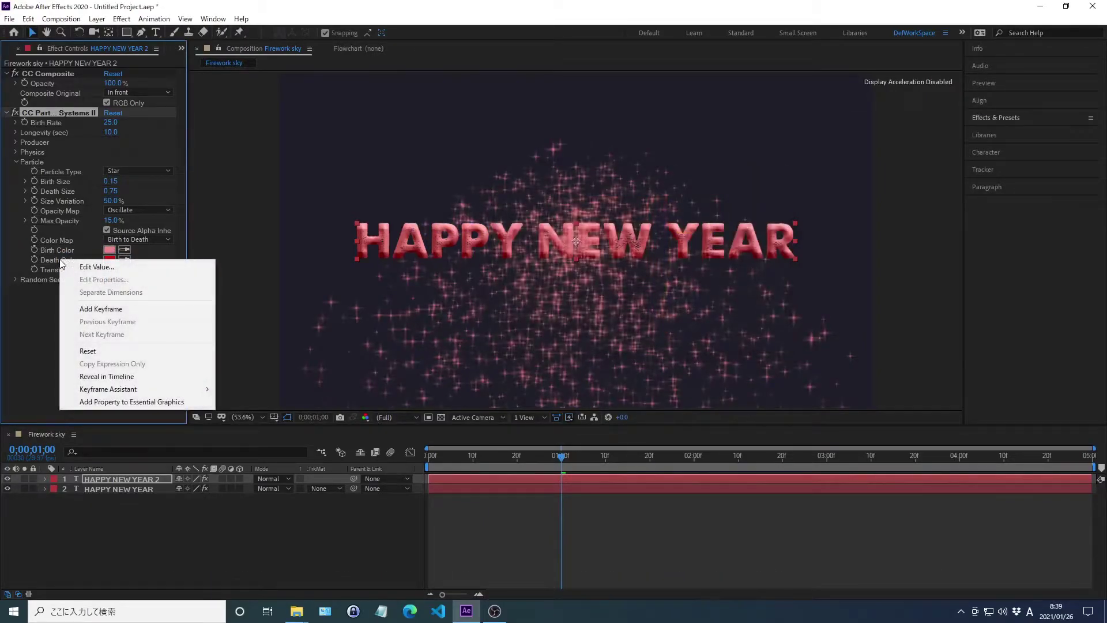
pyautogui.click(97, 266)
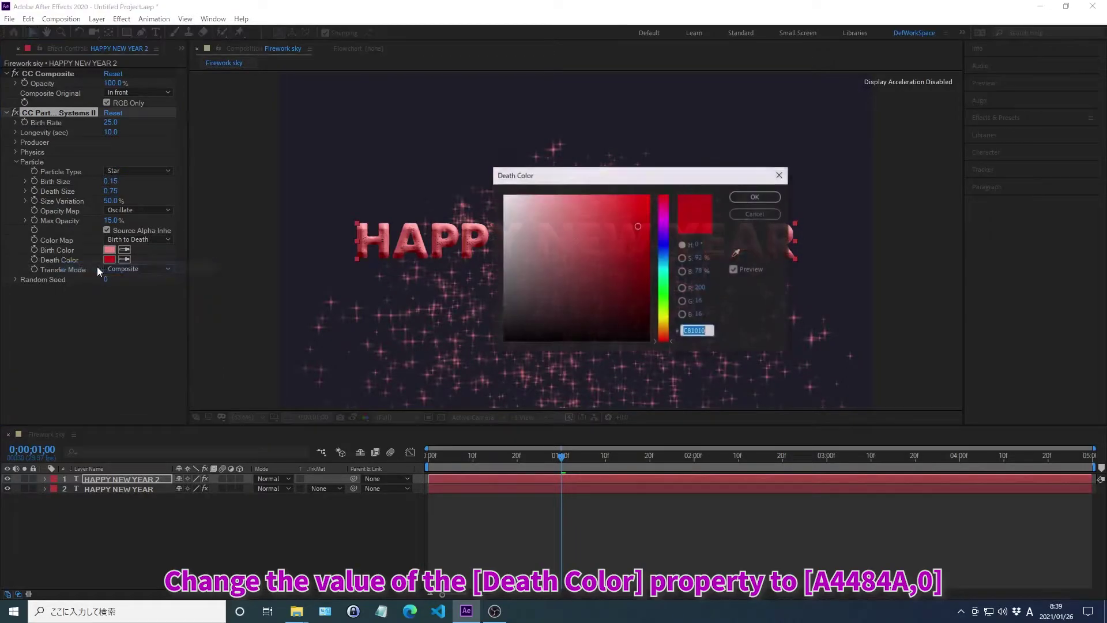
pyautogui.write('A4484A')
pyautogui.press('Return')
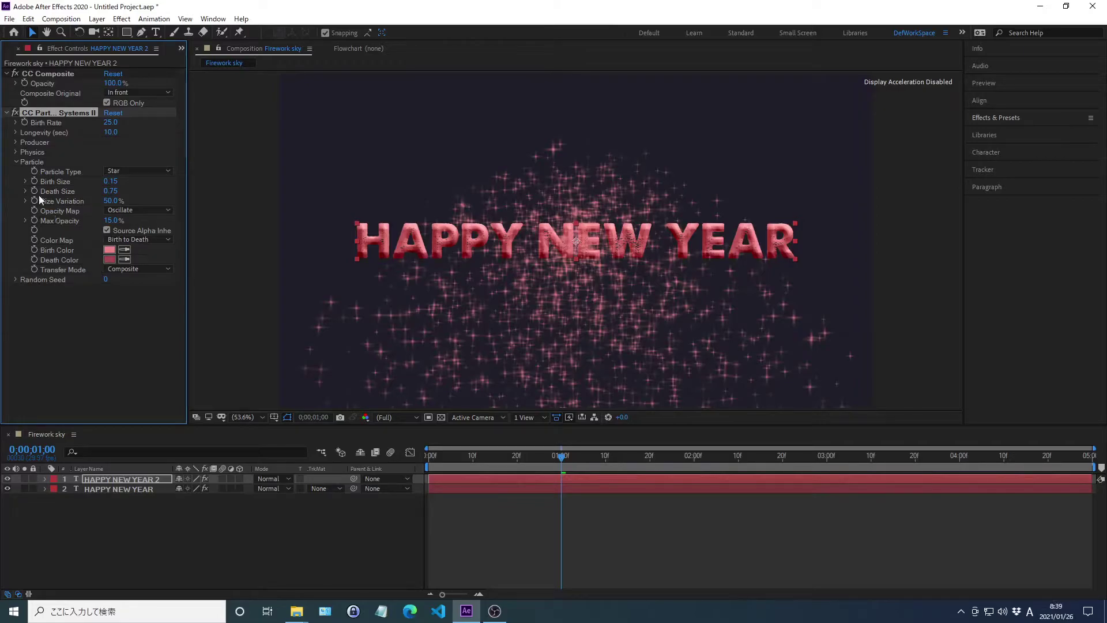
# Set the Radius Y of the particle producer to 13 and return the playhead to the start of the composition
pyautogui.click(15, 162)
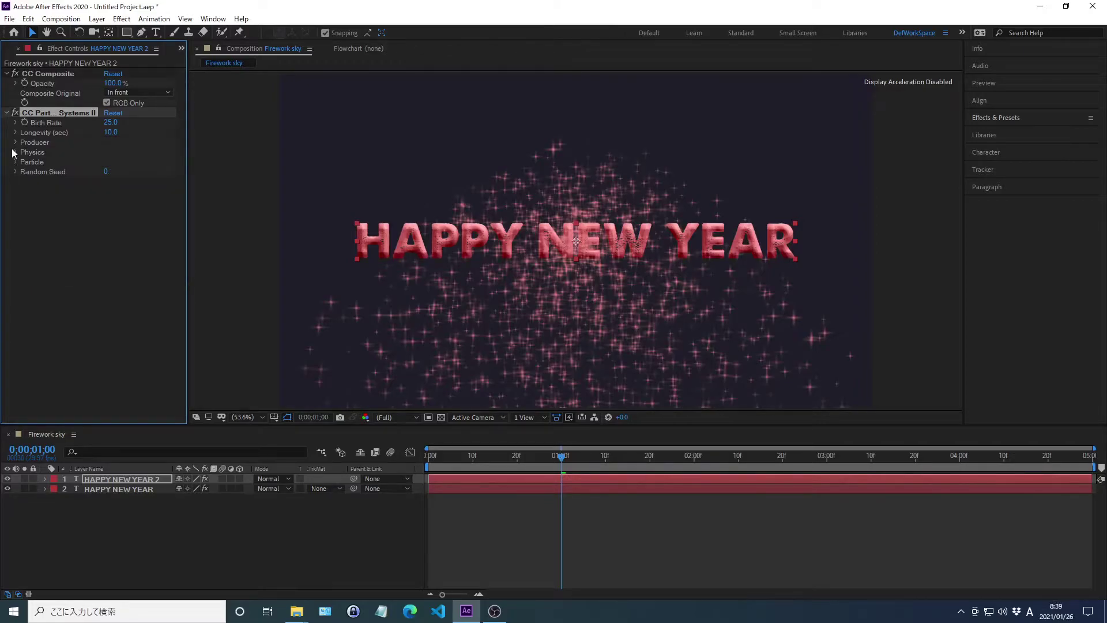
pyautogui.click(14, 143)
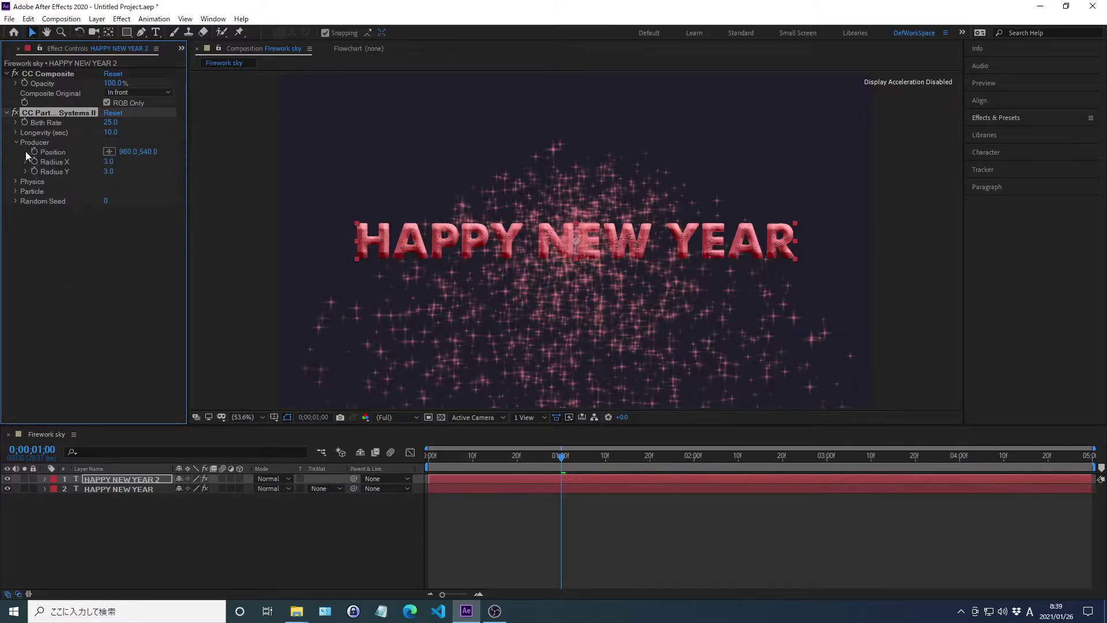
pyautogui.rightClick(56, 173)
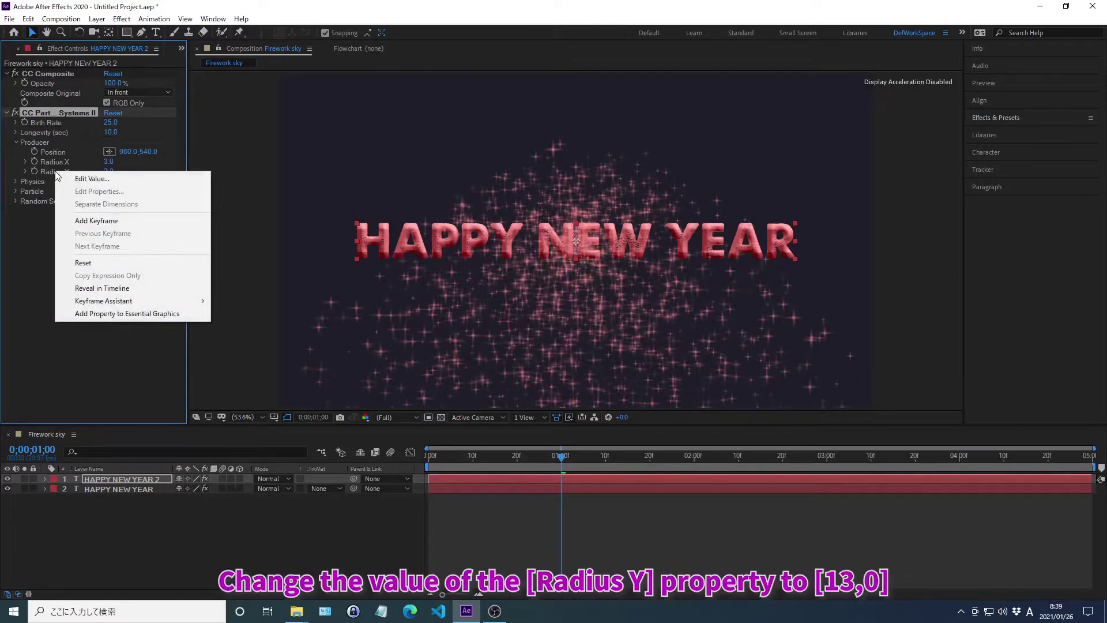
pyautogui.click(92, 179)
pyautogui.write('13')
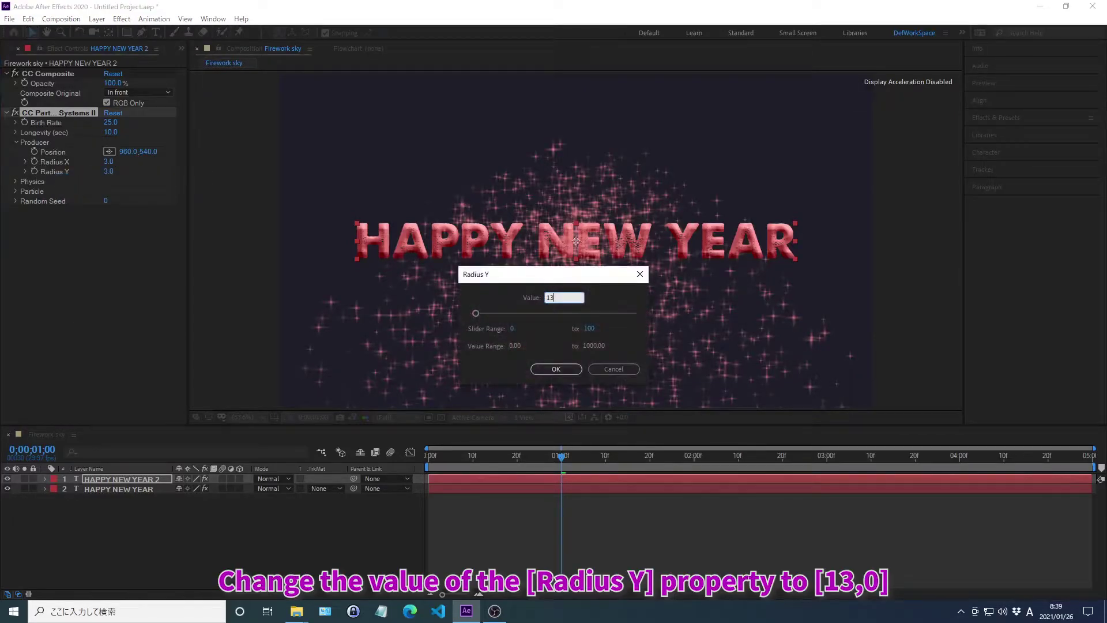
pyautogui.press('Return')
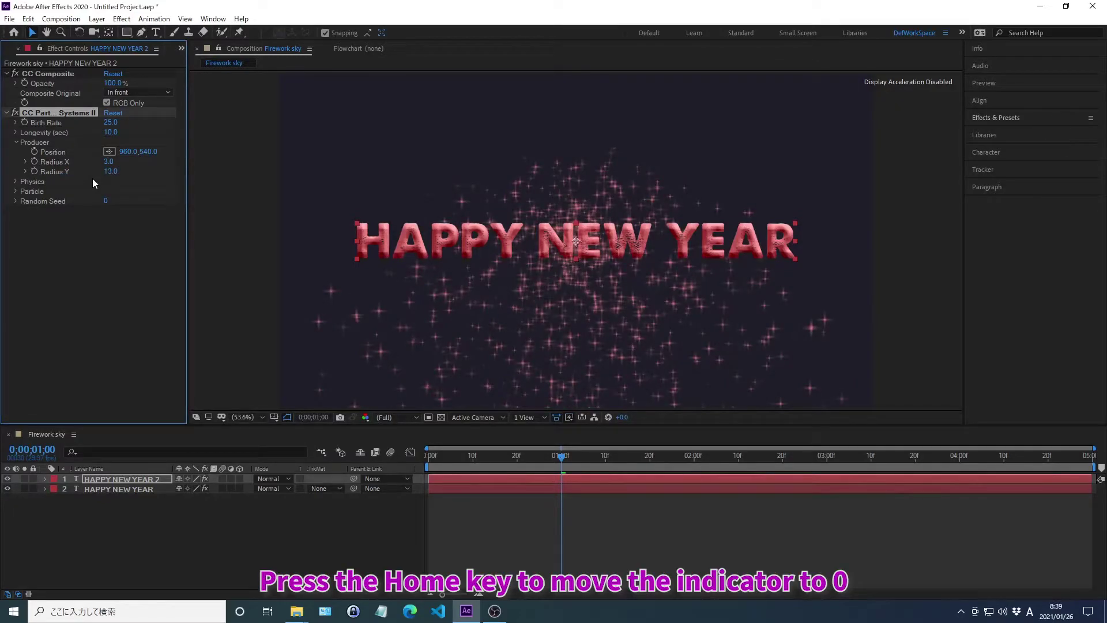
pyautogui.press('Home')
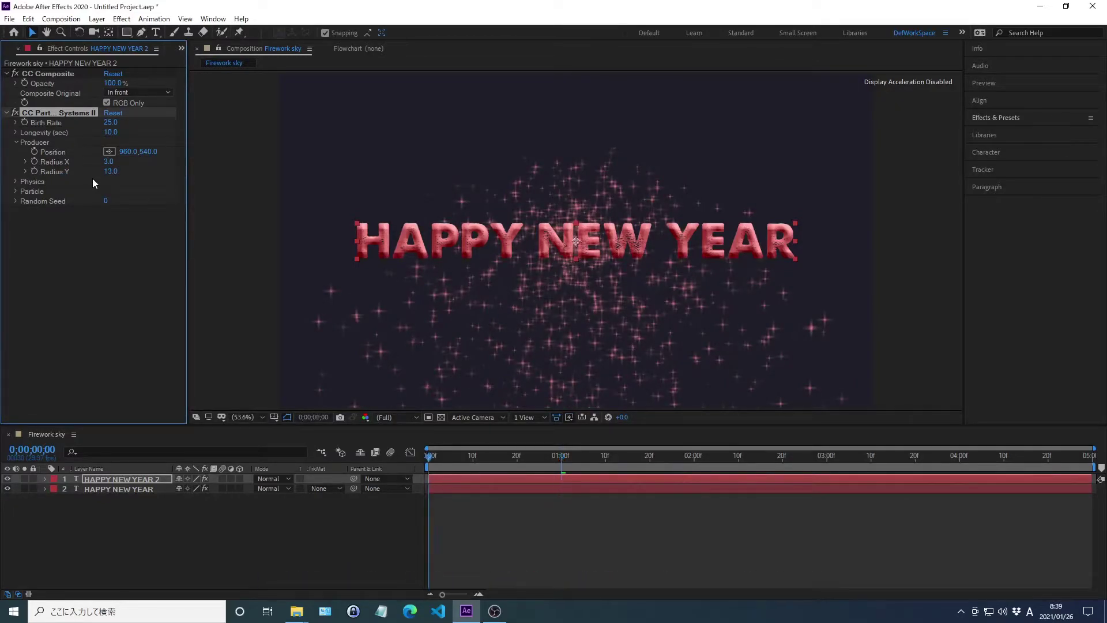
# Set the particle producer's Position to 1920, 540 and keyframe it at the start of the composition
pyautogui.rightClick(54, 152)
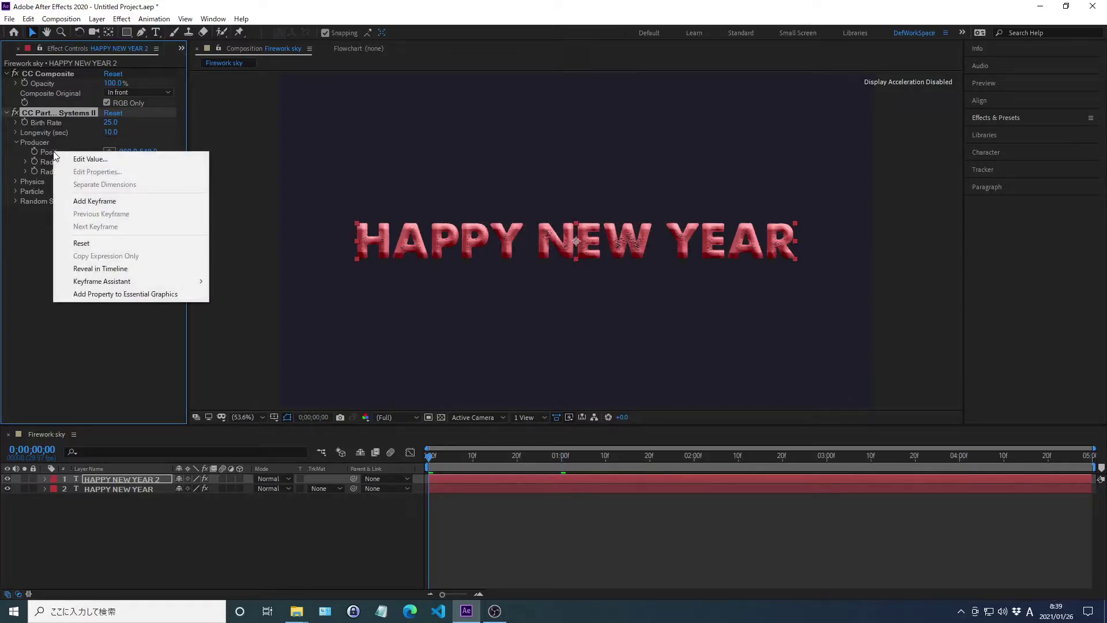
pyautogui.click(90, 159)
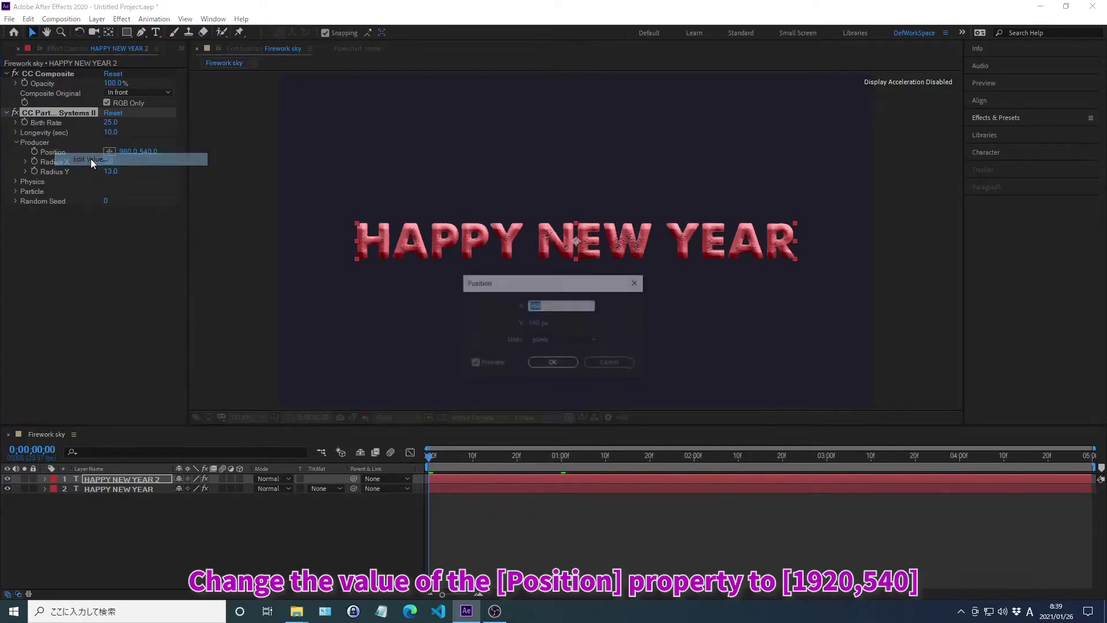
pyautogui.write('1920')
pyautogui.press('Tab')
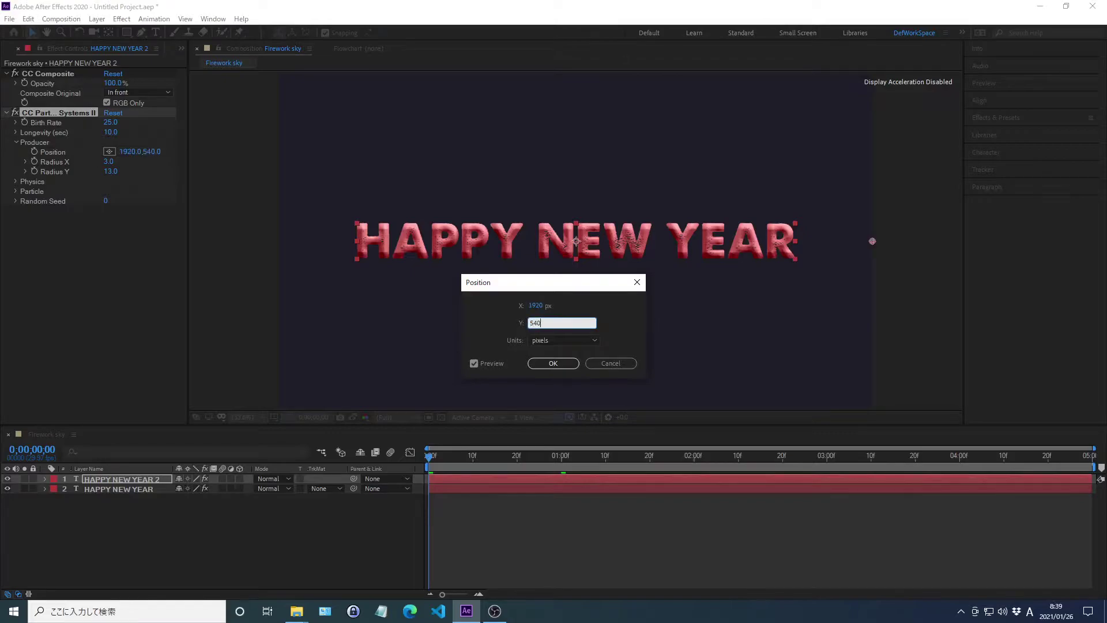
pyautogui.press('Return')
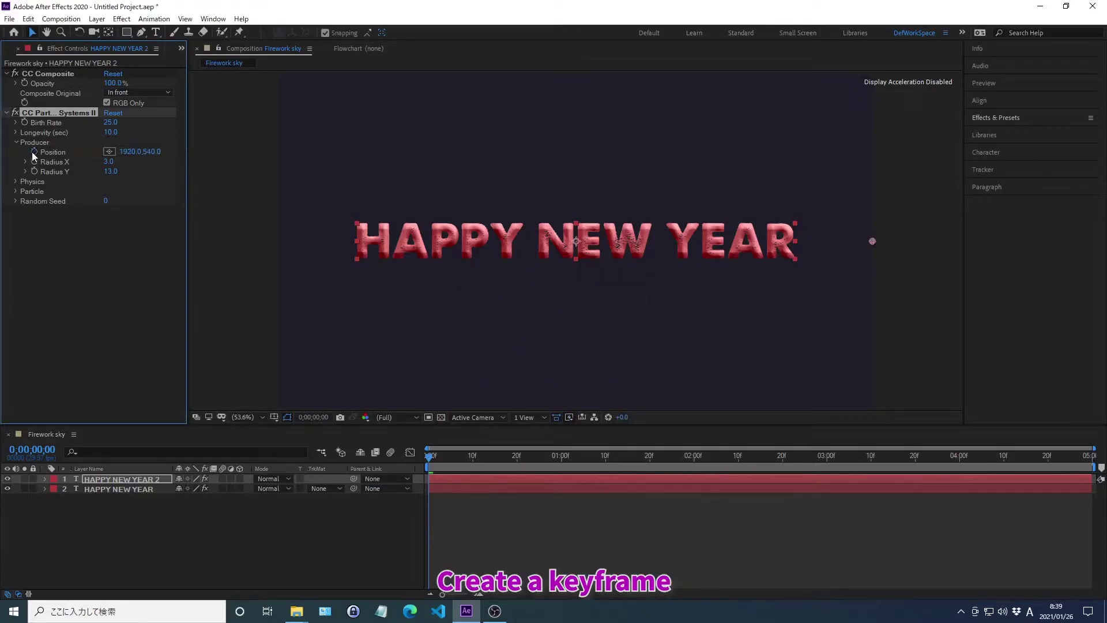
# Go to 0;00;02;00 and set the particle producer's Position to -100, 540 for a second keyframe
pyautogui.hotkey('alt', 'shift', 'j')
pyautogui.write('0;00;02;')
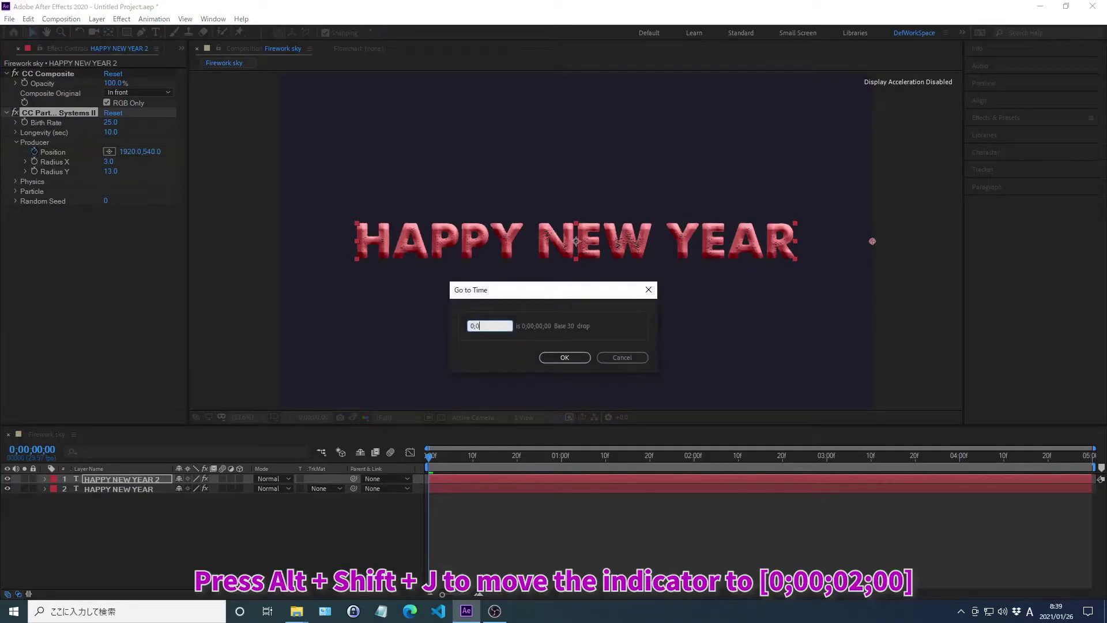
pyautogui.press('Return')
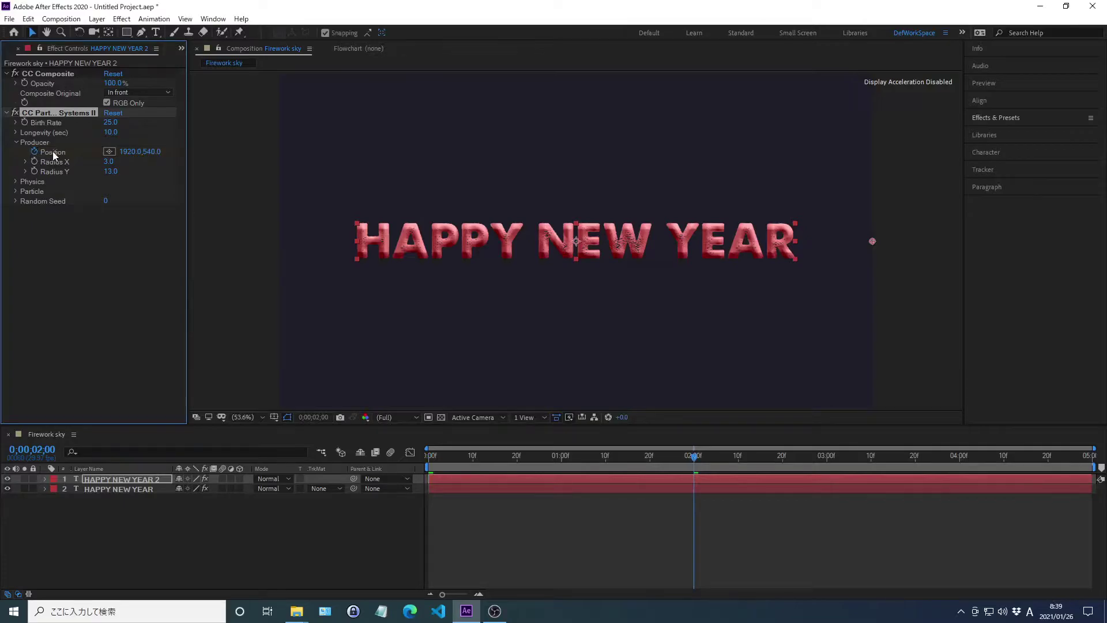
pyautogui.rightClick(53, 154)
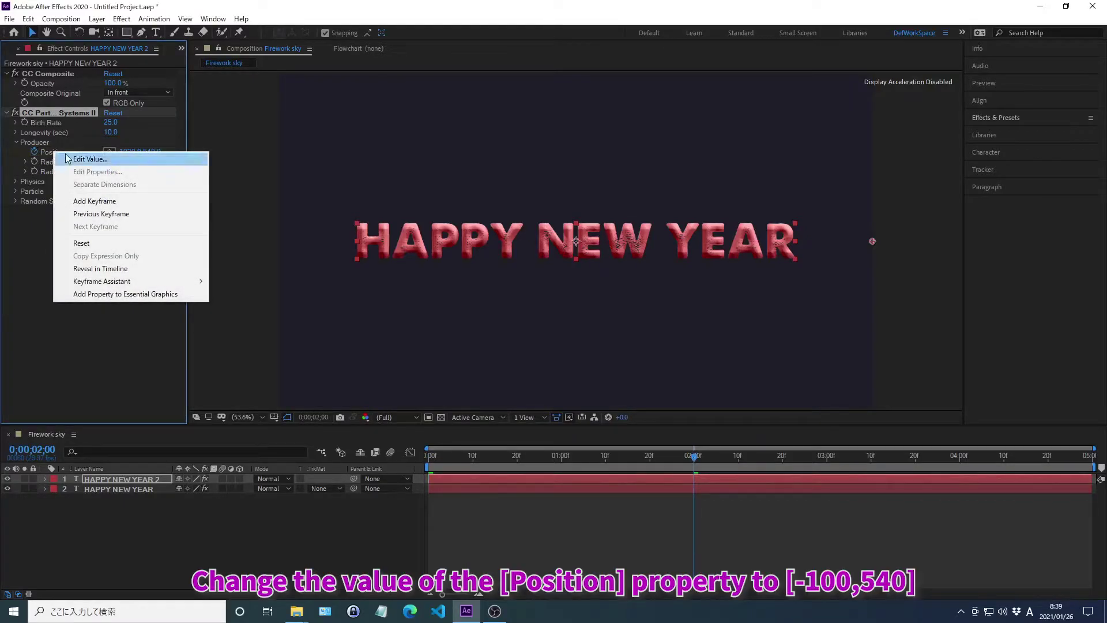
pyautogui.click(90, 159)
pyautogui.write('-100')
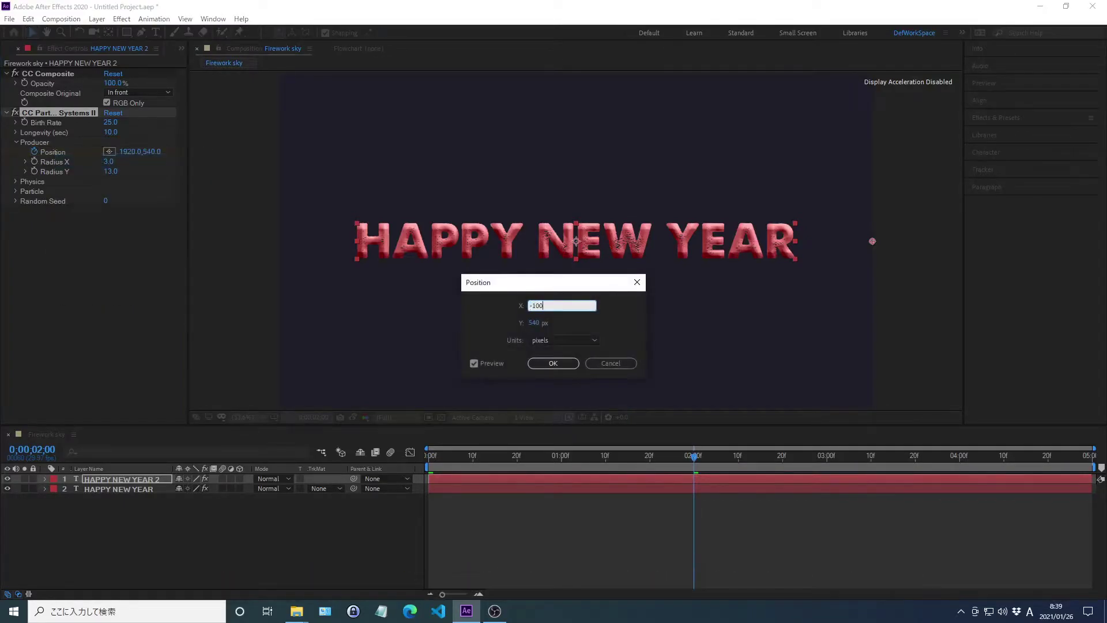
pyautogui.press('Tab')
pyautogui.press('Return')
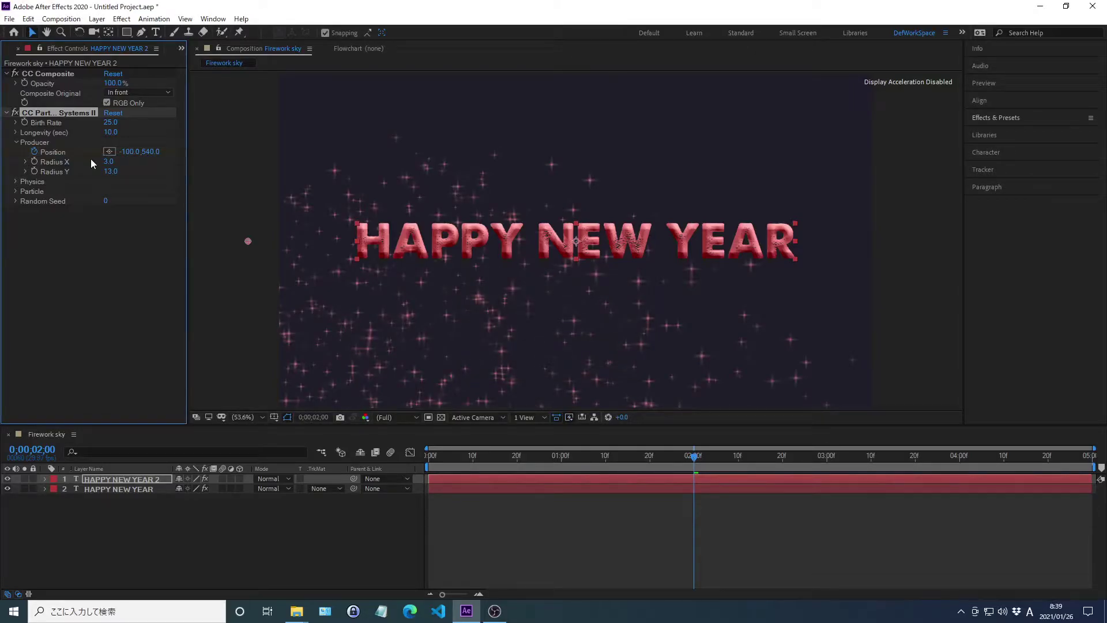
# Set the particle physics Animation to Fractal Explosive and its Velocity to 0.5
pyautogui.click(13, 143)
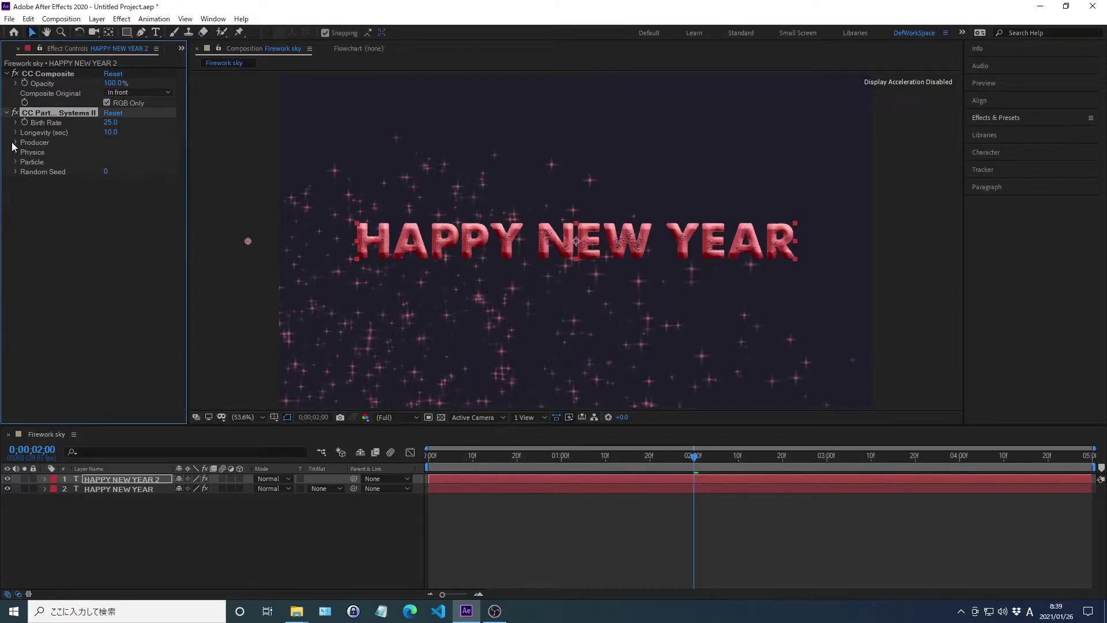
pyautogui.click(14, 152)
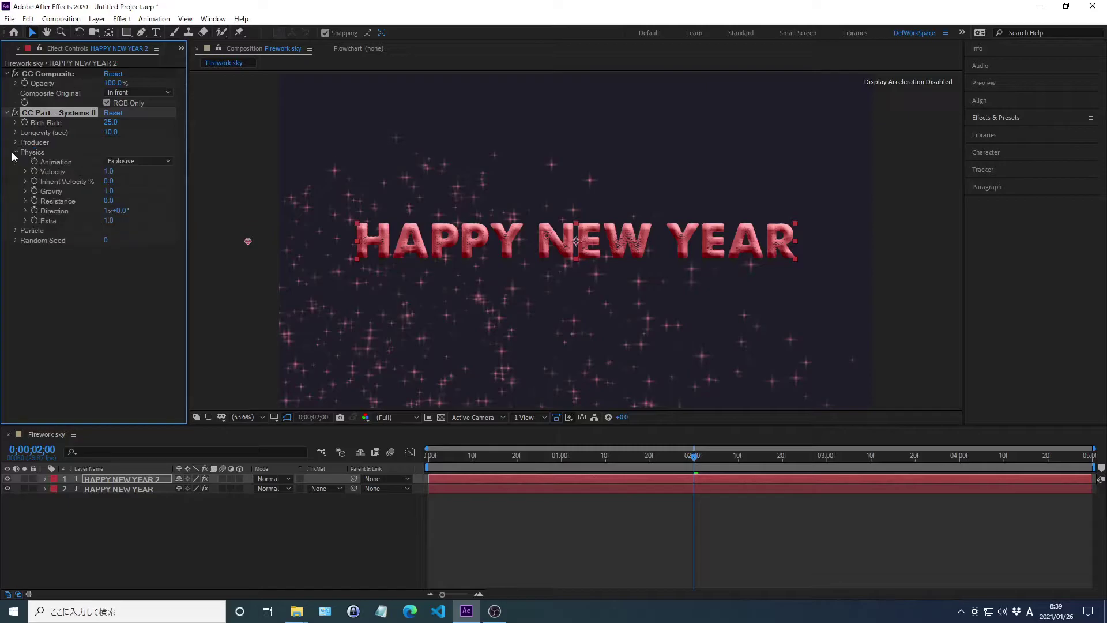
pyautogui.click(126, 161)
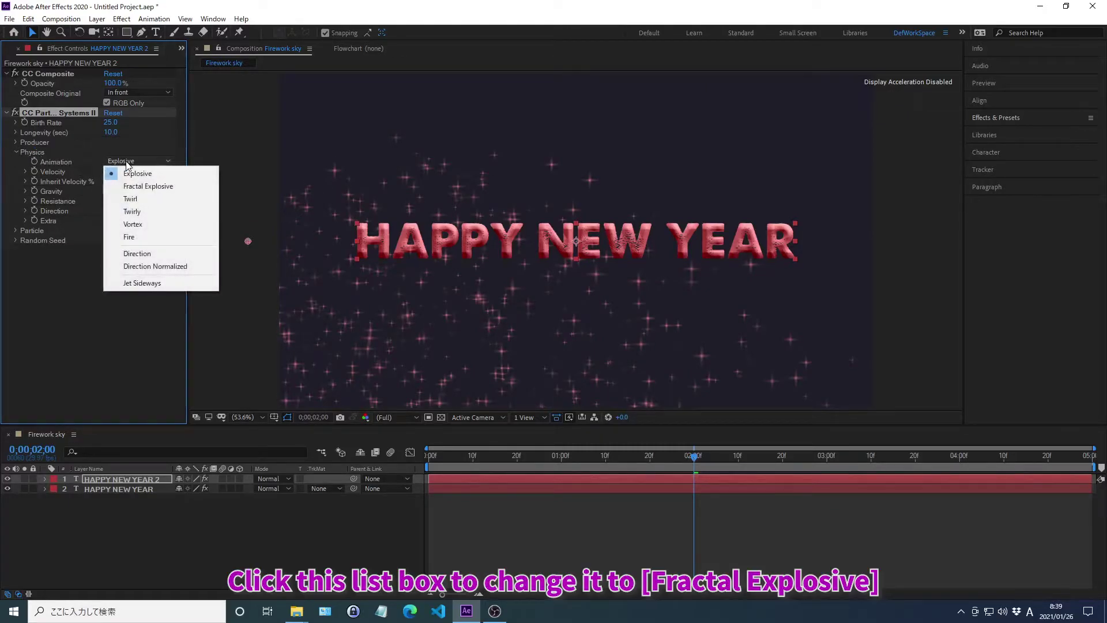
pyautogui.click(147, 185)
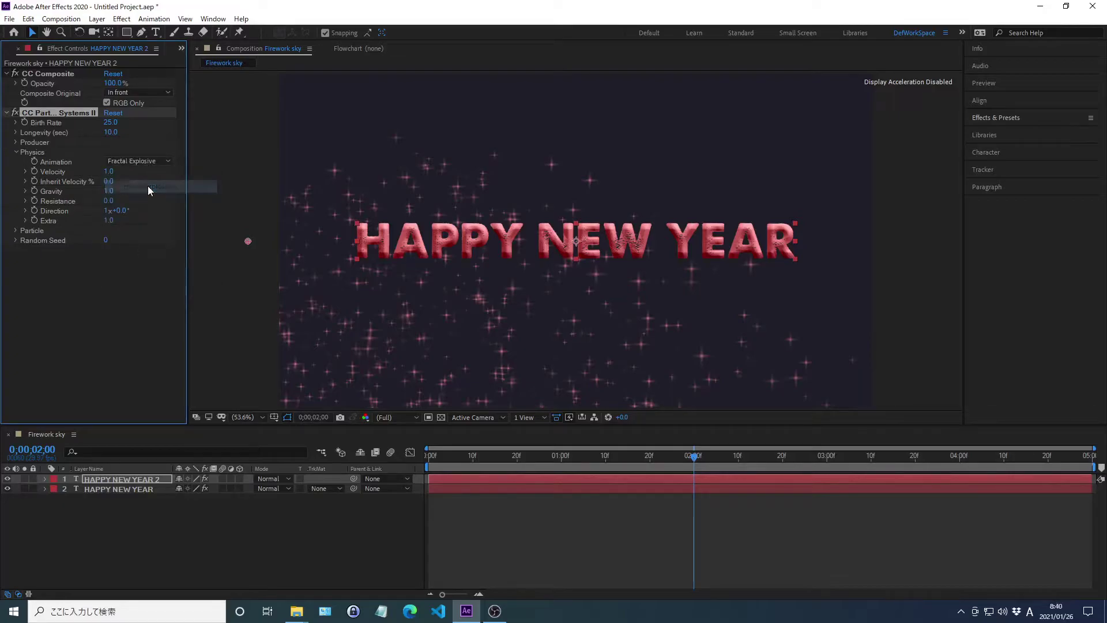
pyautogui.rightClick(53, 173)
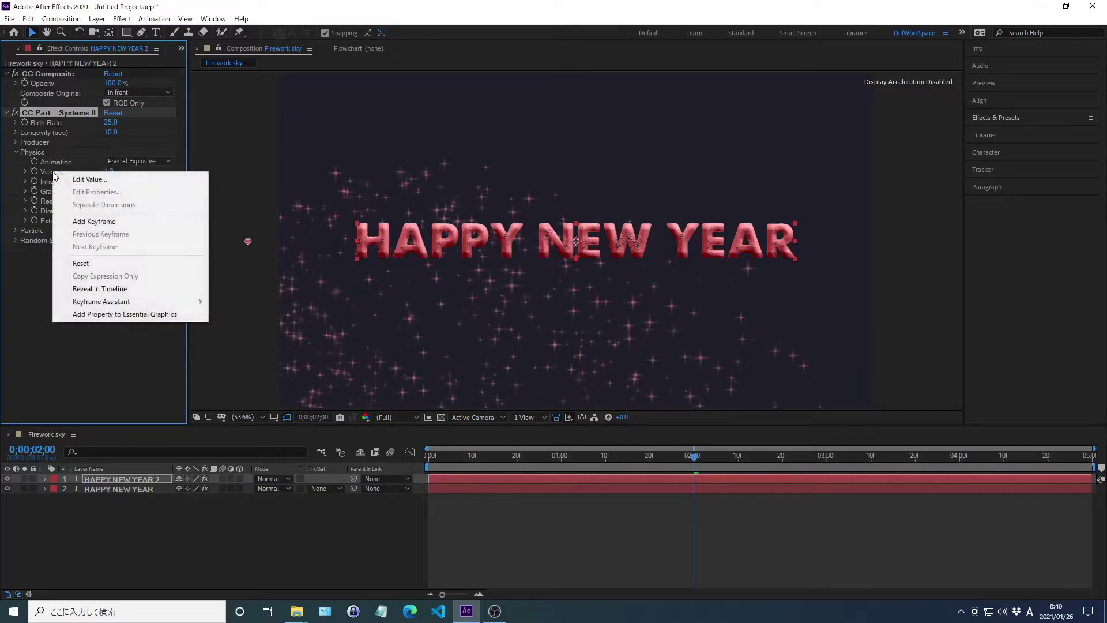
pyautogui.click(89, 179)
pyautogui.write('0.5')
pyautogui.press('Return')
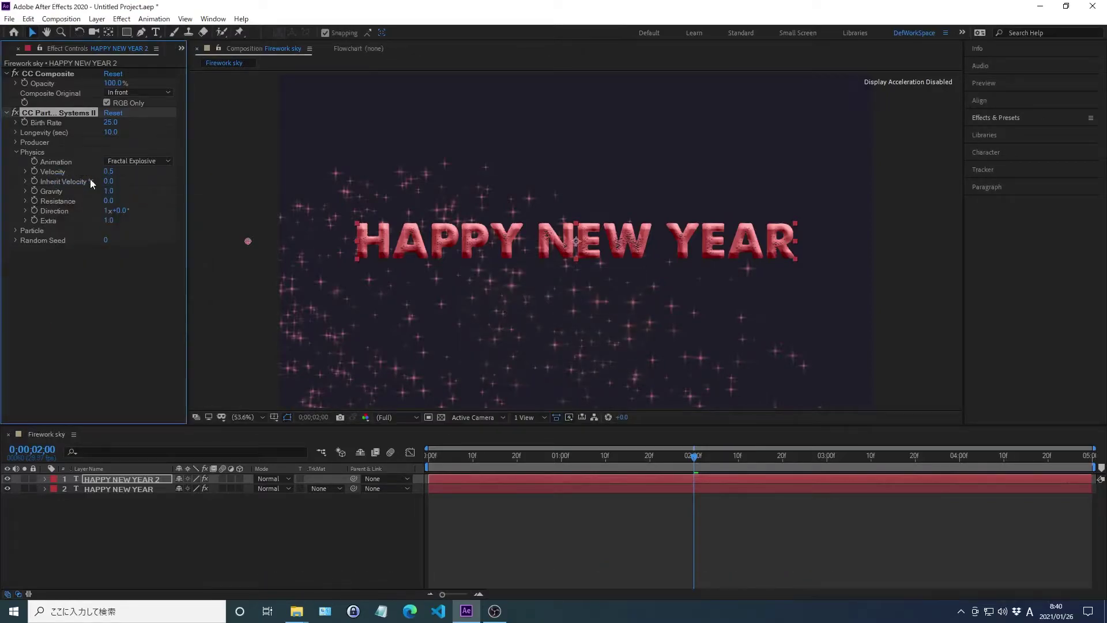
# Set the particle physics Inherit Velocity % to 50 and Gravity to -0.5
pyautogui.rightClick(68, 182)
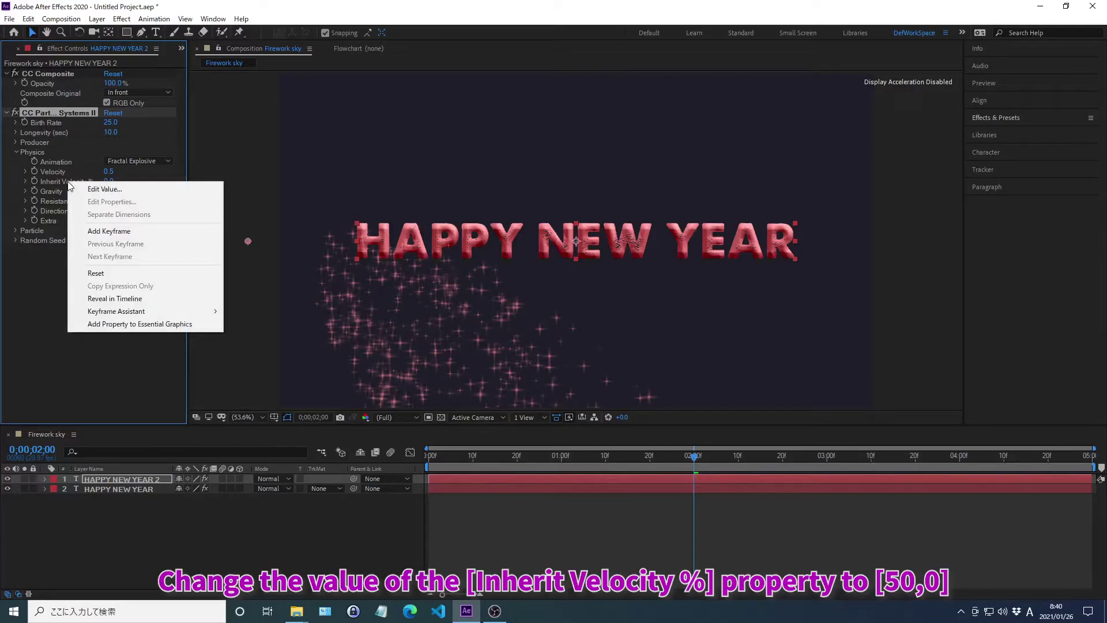
pyautogui.click(95, 189)
pyautogui.write('50')
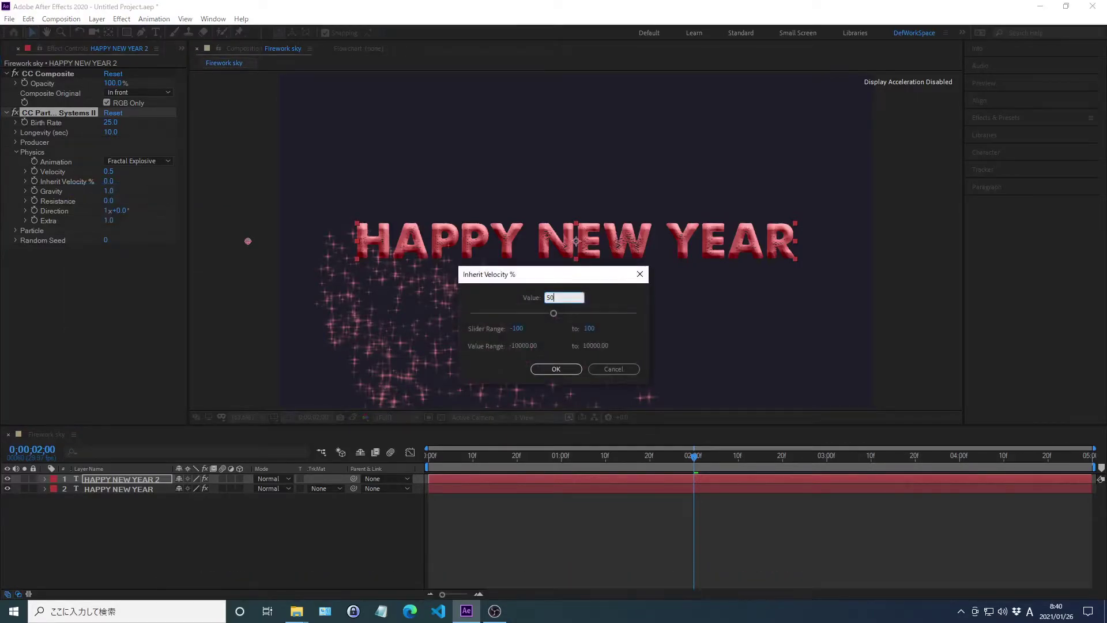
pyautogui.press('Return')
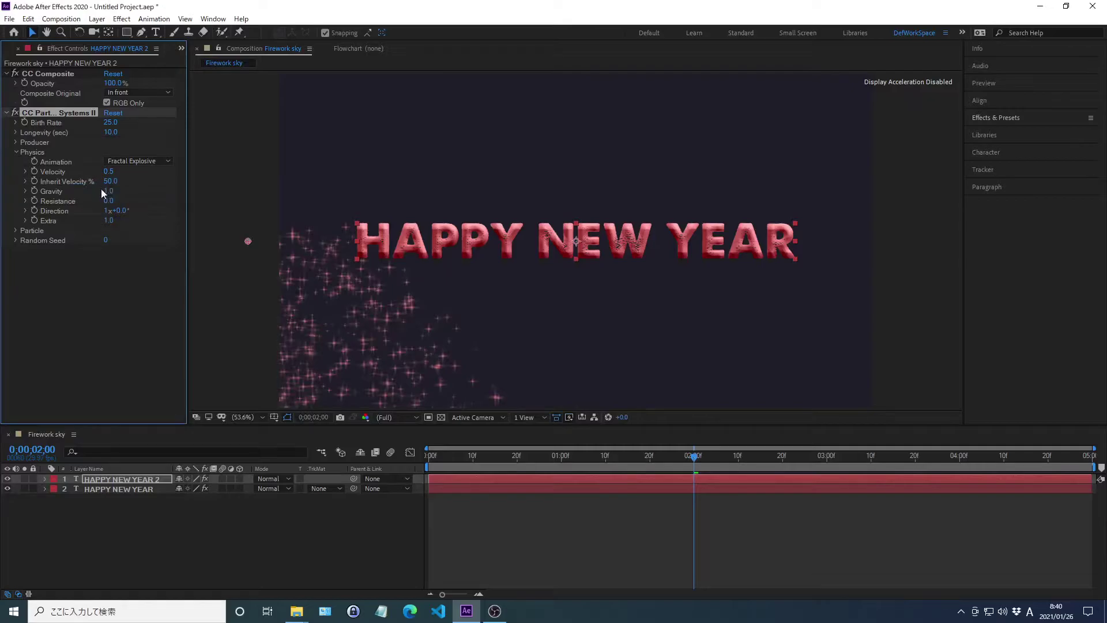
pyautogui.rightClick(53, 192)
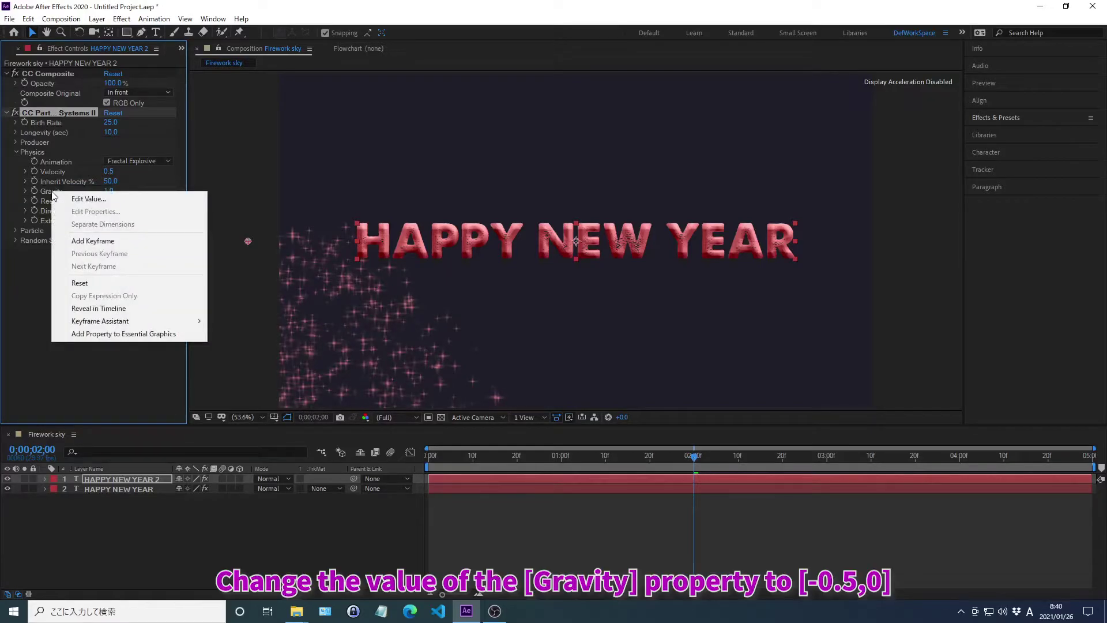
pyautogui.click(89, 198)
pyautogui.write('-')
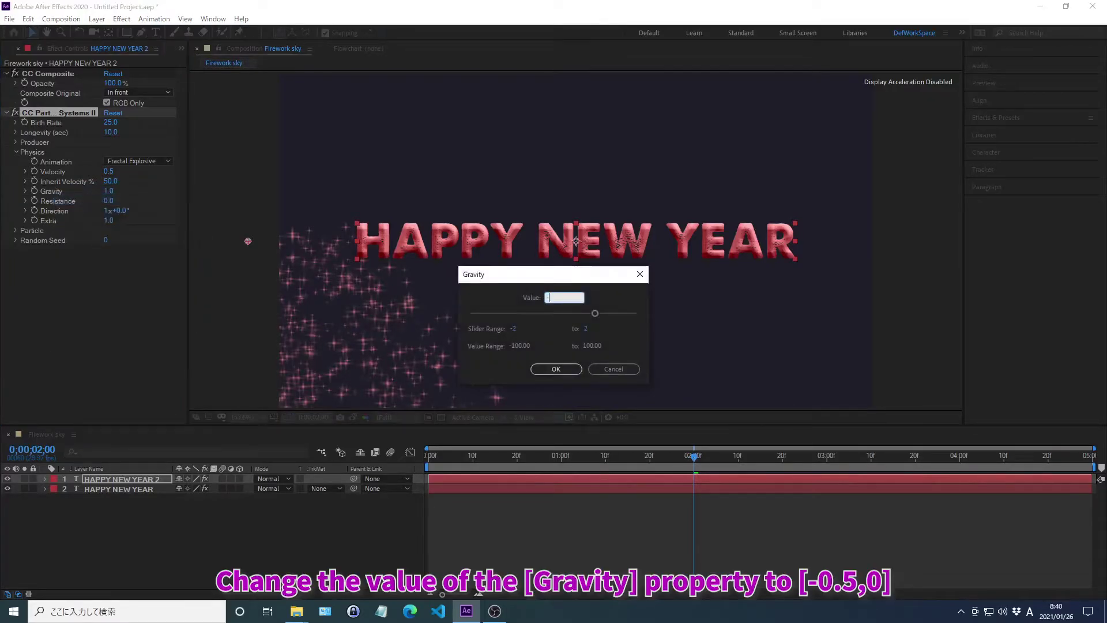
pyautogui.write('0.5')
pyautogui.press('Return')
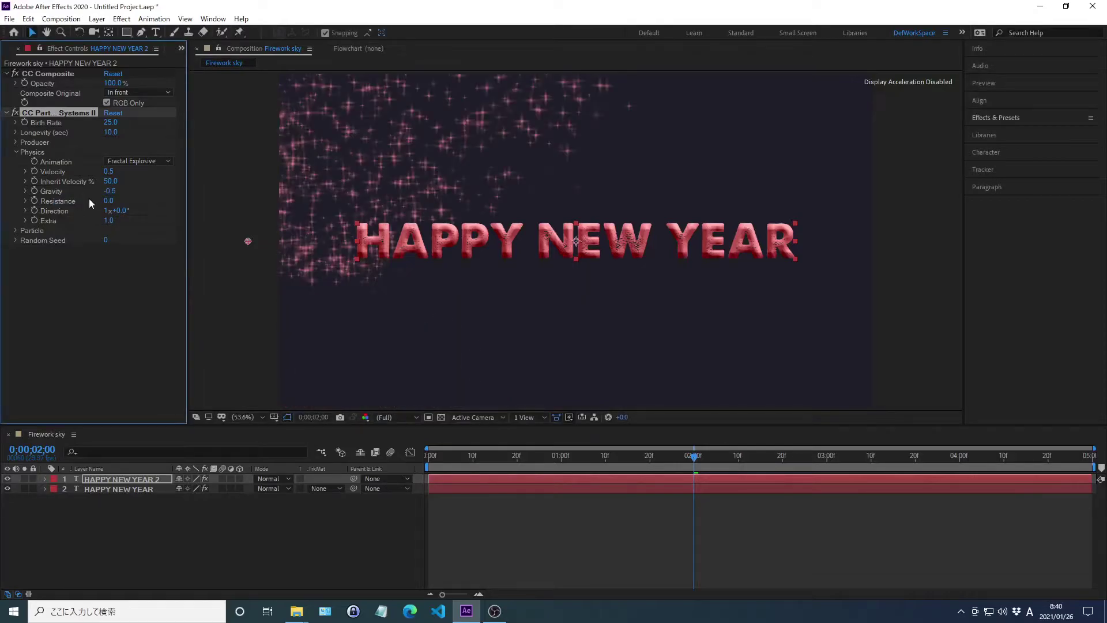
# Set the particle physics Resistance to 15 and the Direction angle to 90 degrees
pyautogui.rightClick(58, 201)
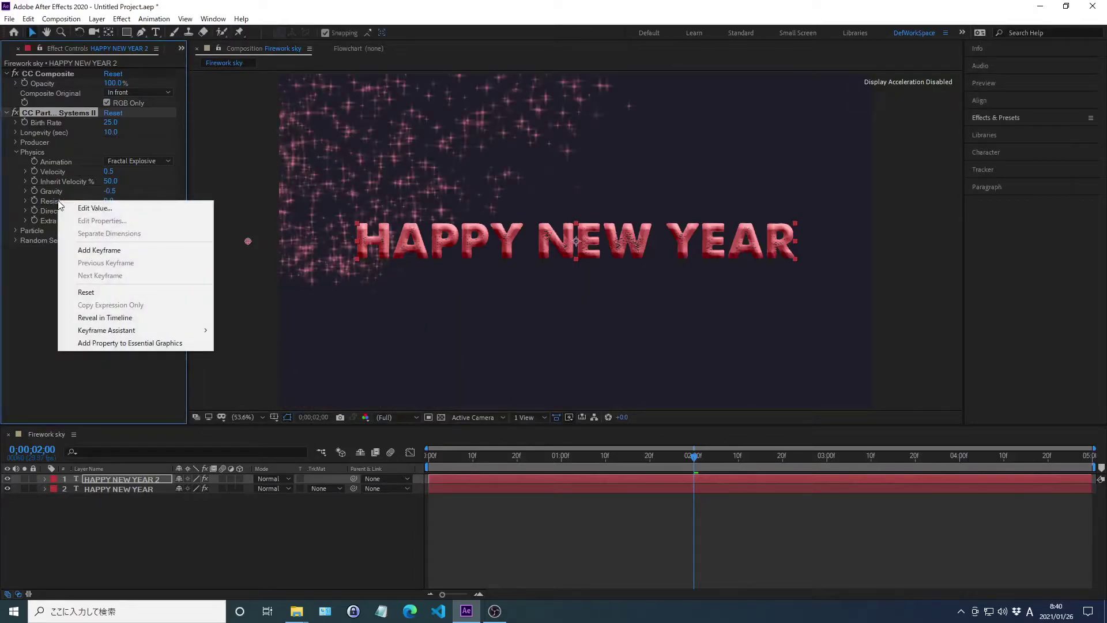
pyautogui.click(96, 208)
pyautogui.write('15')
pyautogui.press('Return')
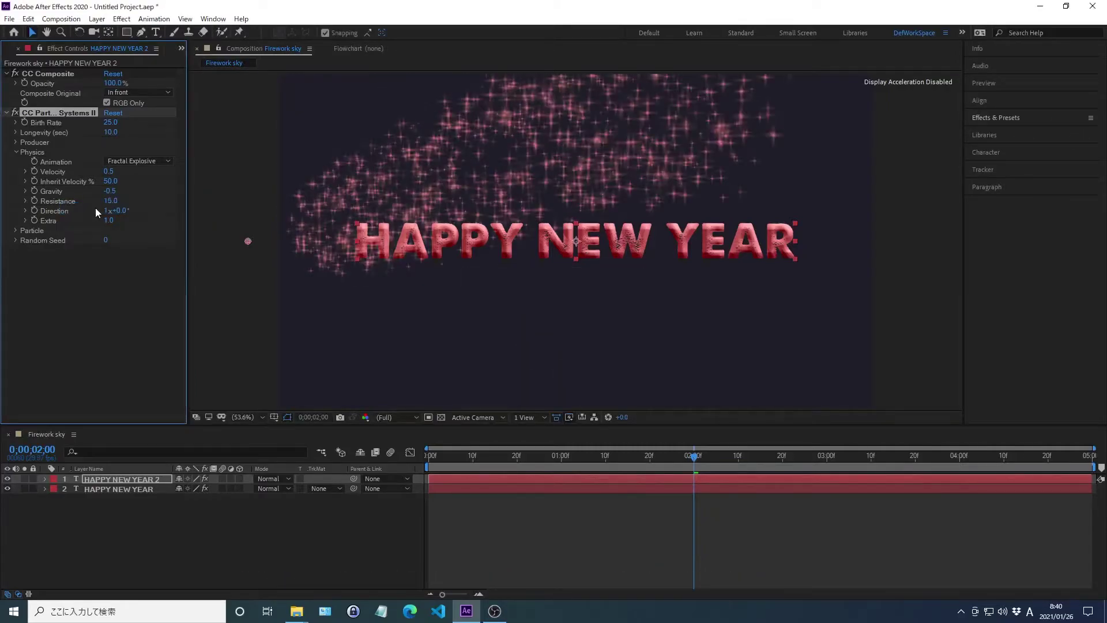
pyautogui.rightClick(55, 210)
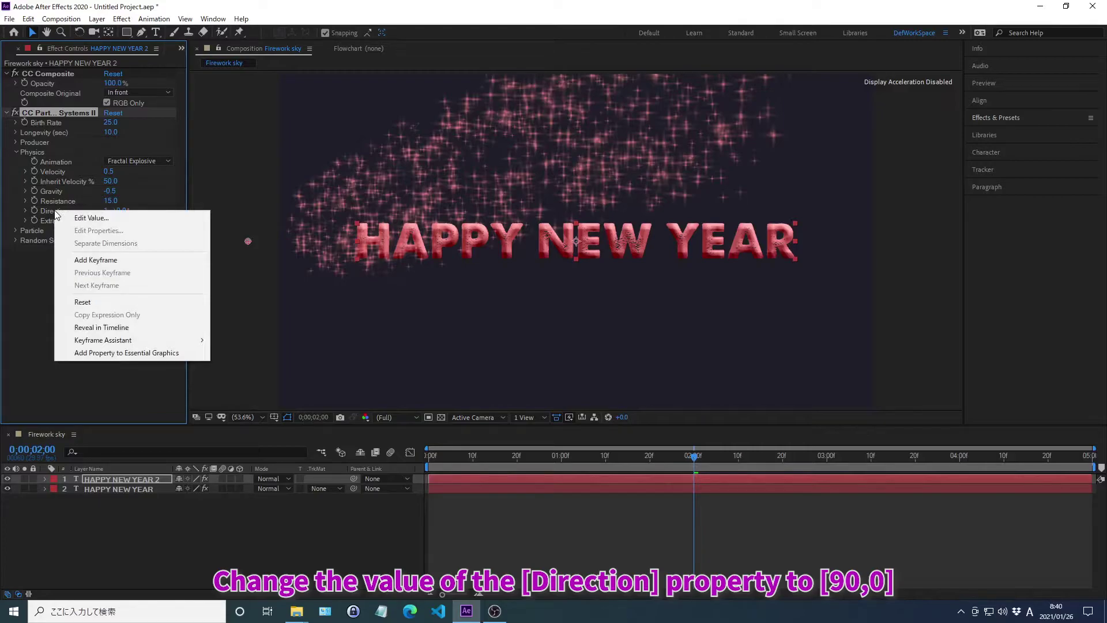
pyautogui.click(92, 217)
pyautogui.write('90')
pyautogui.press('Return')
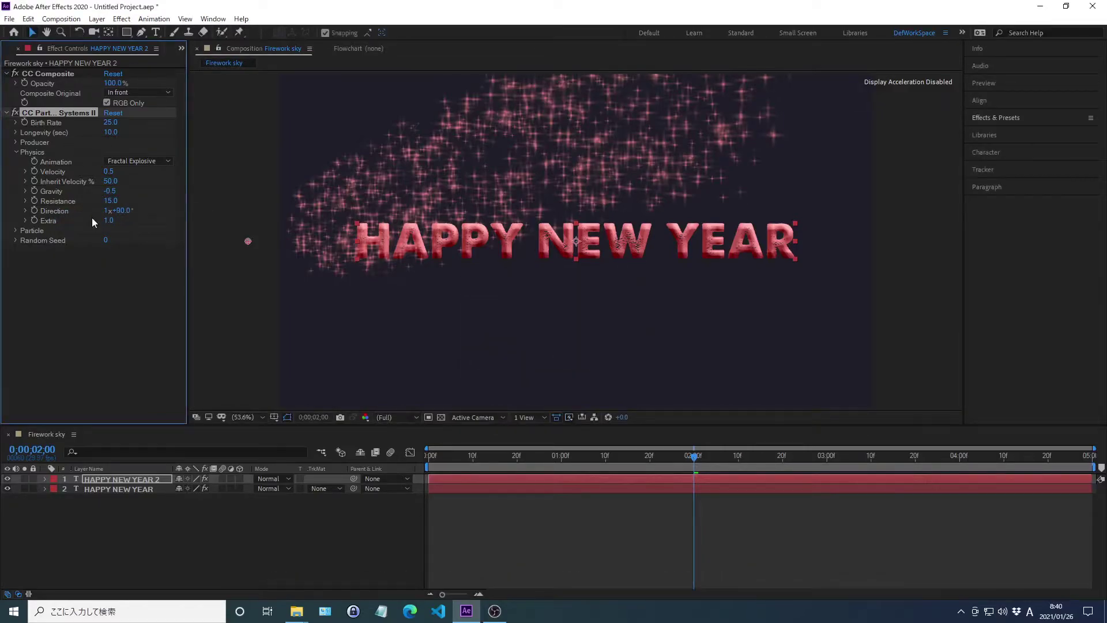
# Set the Extra value of the particle physics to 2 and collapse the Physics settings
pyautogui.rightClick(50, 221)
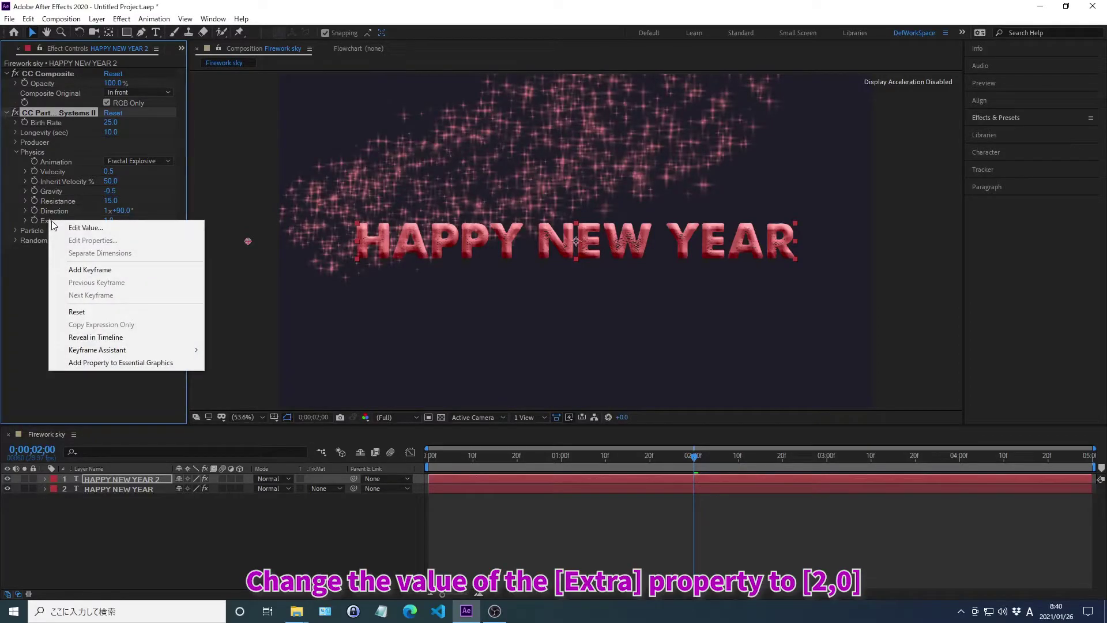
pyautogui.click(85, 227)
pyautogui.write('2')
pyautogui.press('Return')
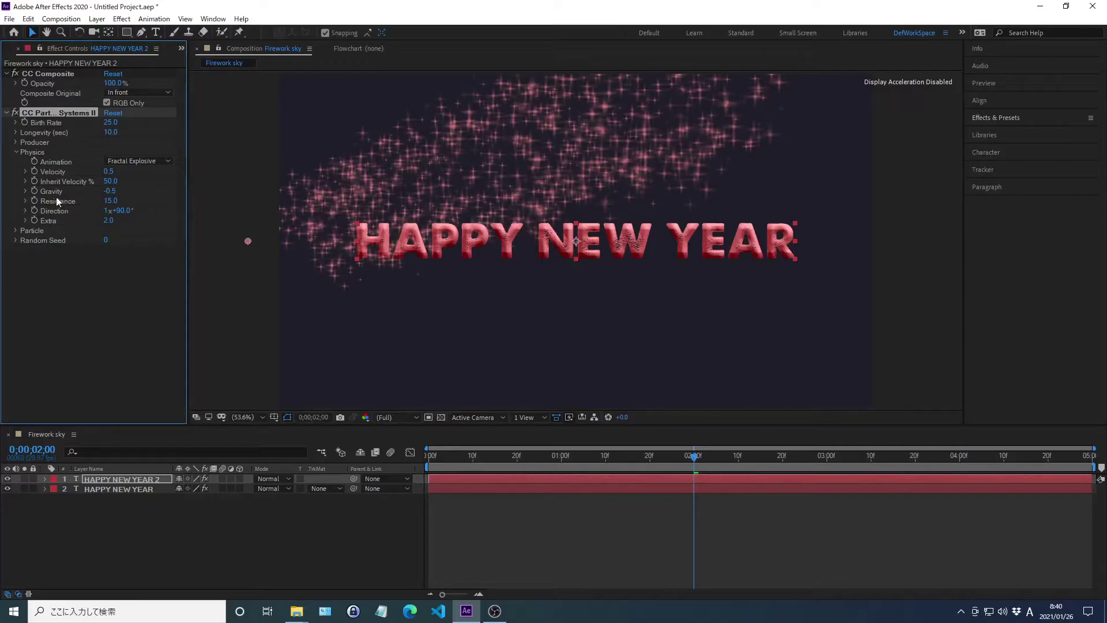
pyautogui.click(16, 152)
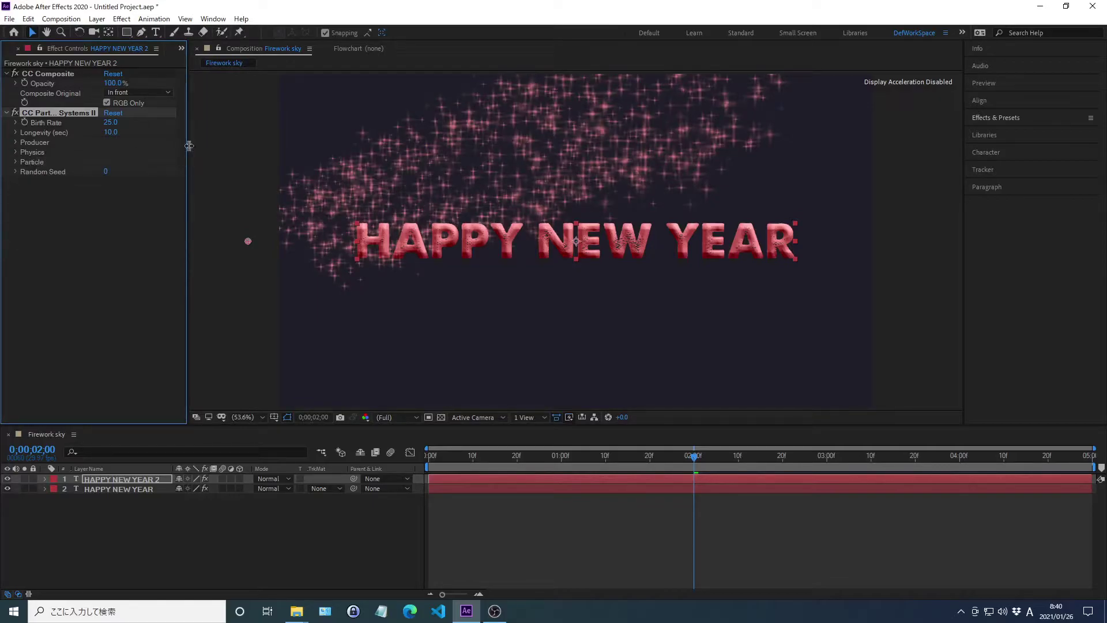
# Find the Turbulent Displace effect and apply it to the HAPPY NEW YEAR 2 layer
pyautogui.click(997, 117)
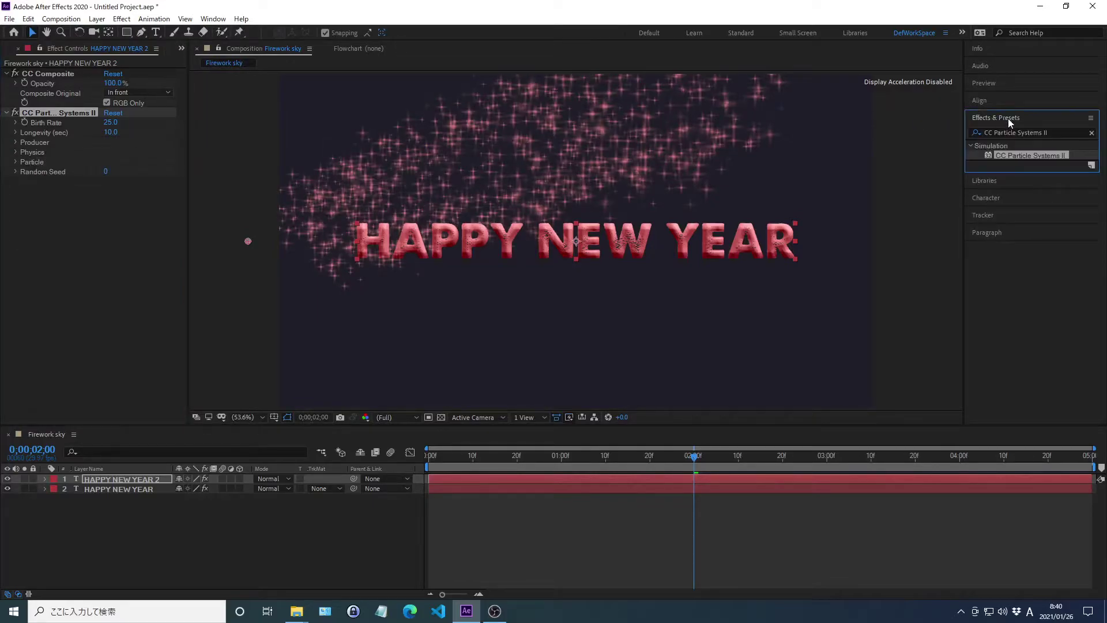
pyautogui.click(1091, 134)
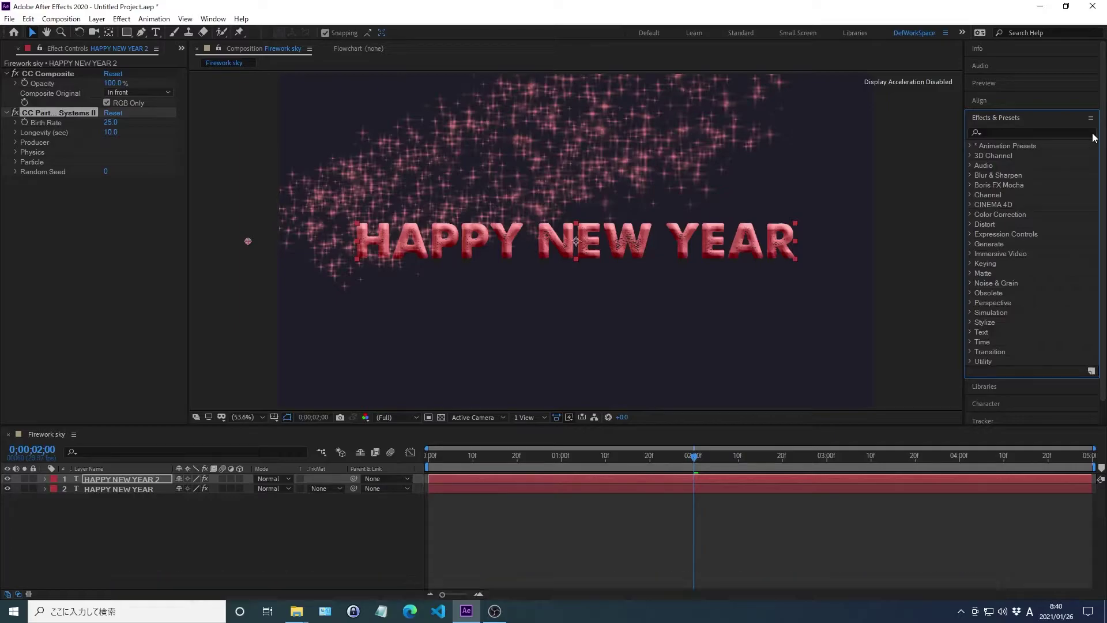
pyautogui.click(995, 132)
pyautogui.write('Turbulent ')
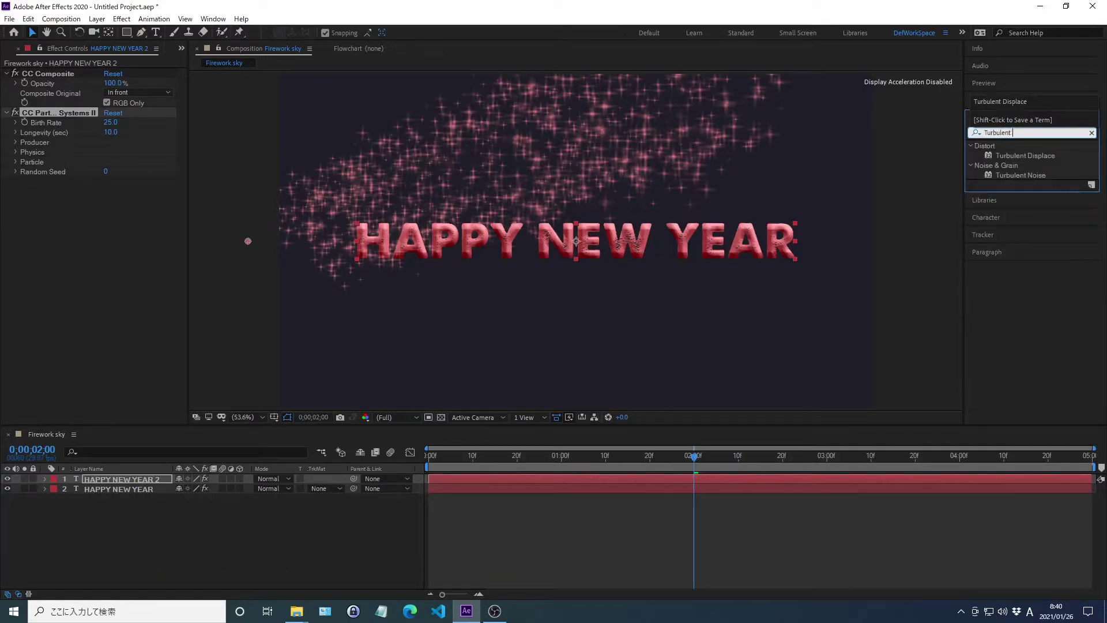
pyautogui.write('Displ')
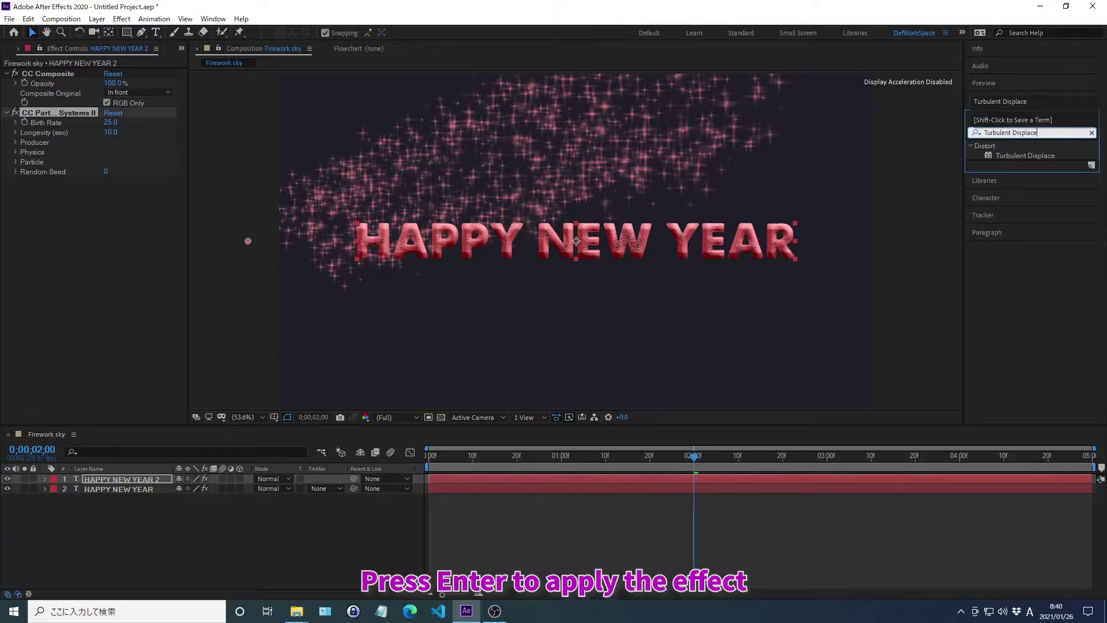
pyautogui.write('ace')
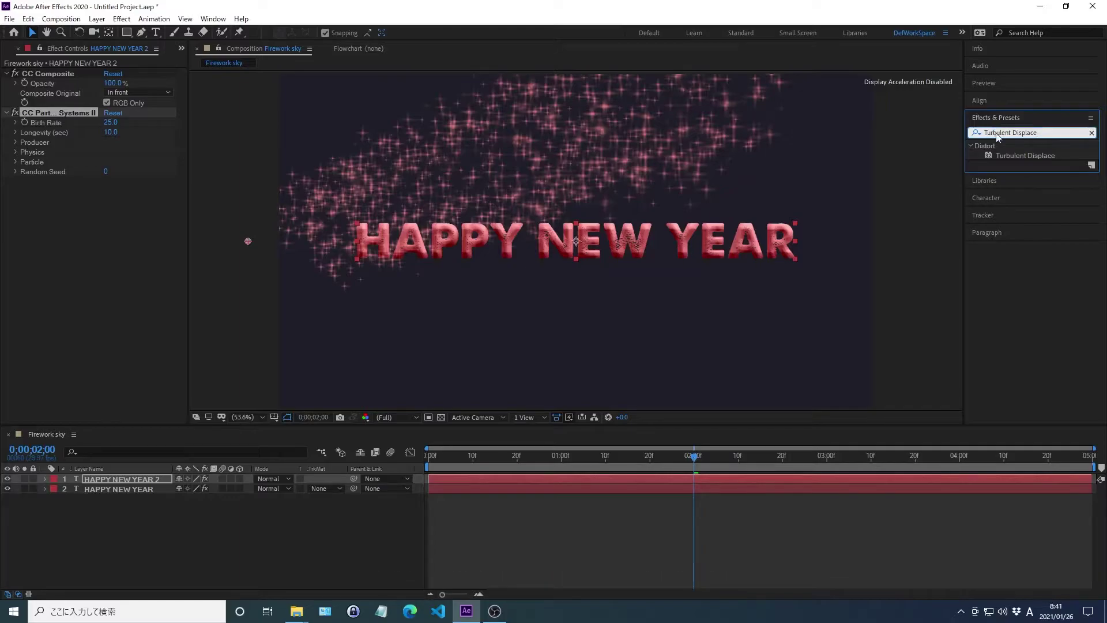
pyautogui.press('Return')
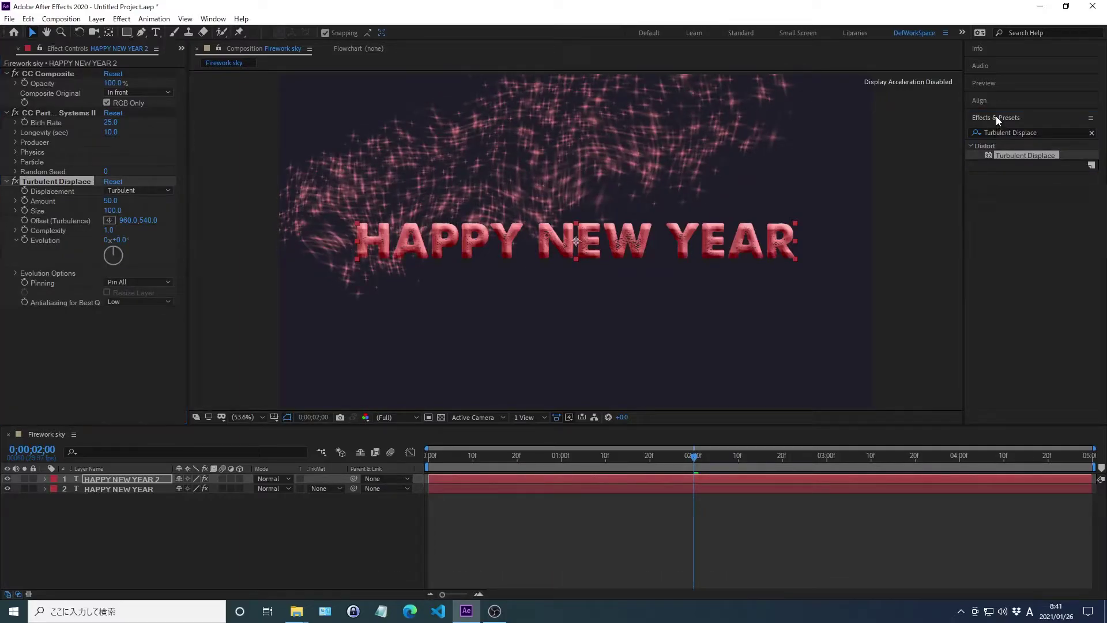
pyautogui.click(997, 118)
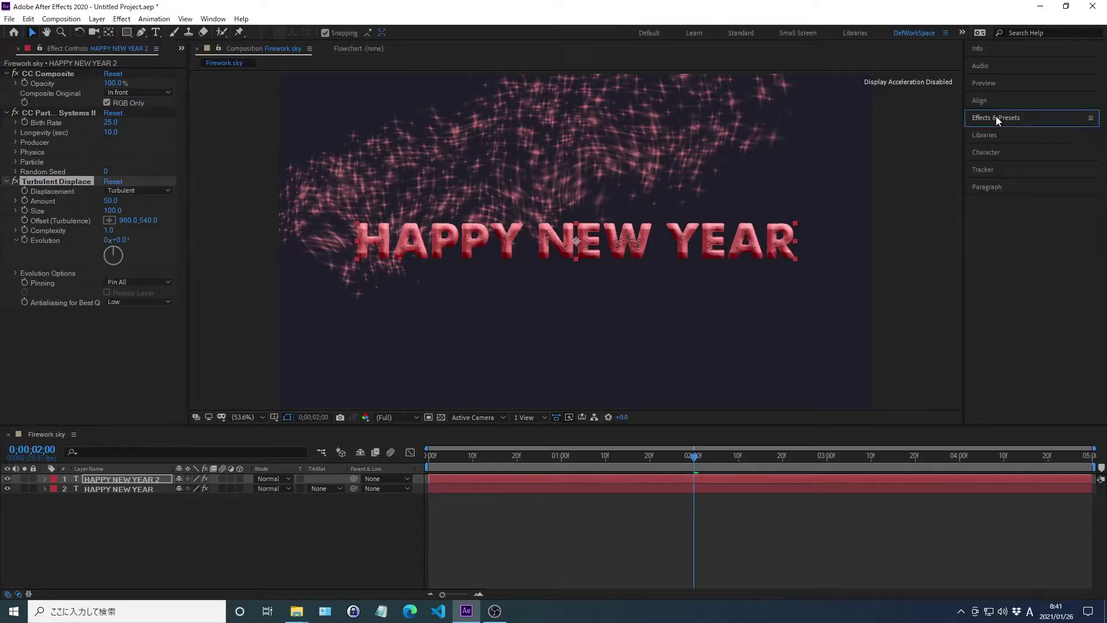
# Set the Turbulent Displace Amount to 20 and its Size to 20 on the HAPPY NEW YEAR 2 layer
pyautogui.rightClick(45, 201)
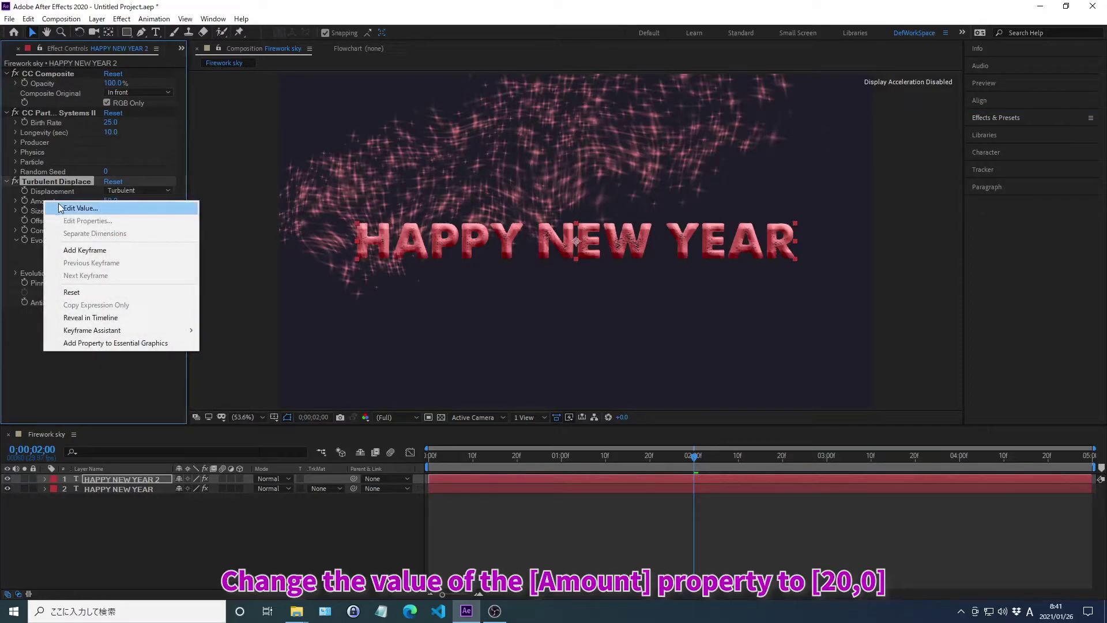
pyautogui.click(81, 208)
pyautogui.write('20')
pyautogui.press('Return')
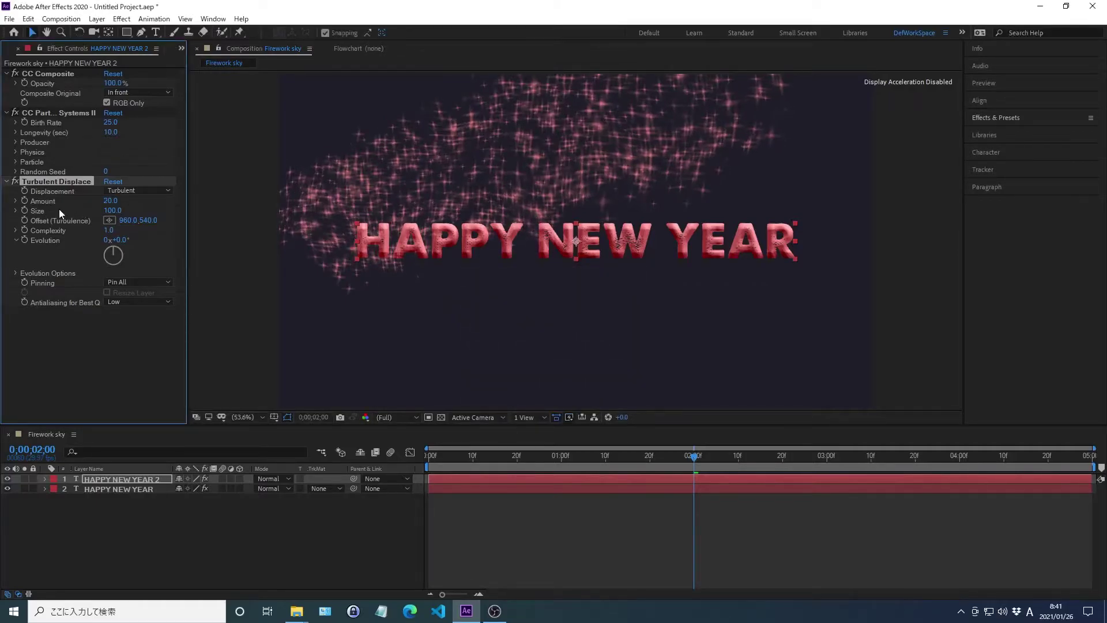
pyautogui.rightClick(38, 214)
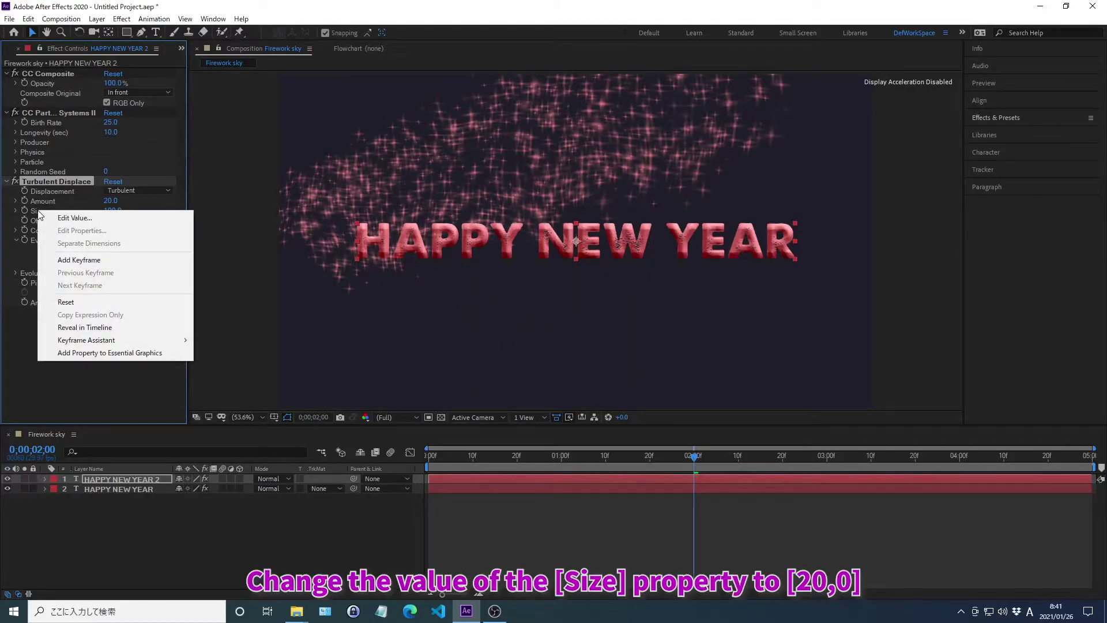
pyautogui.click(75, 218)
pyautogui.write('20')
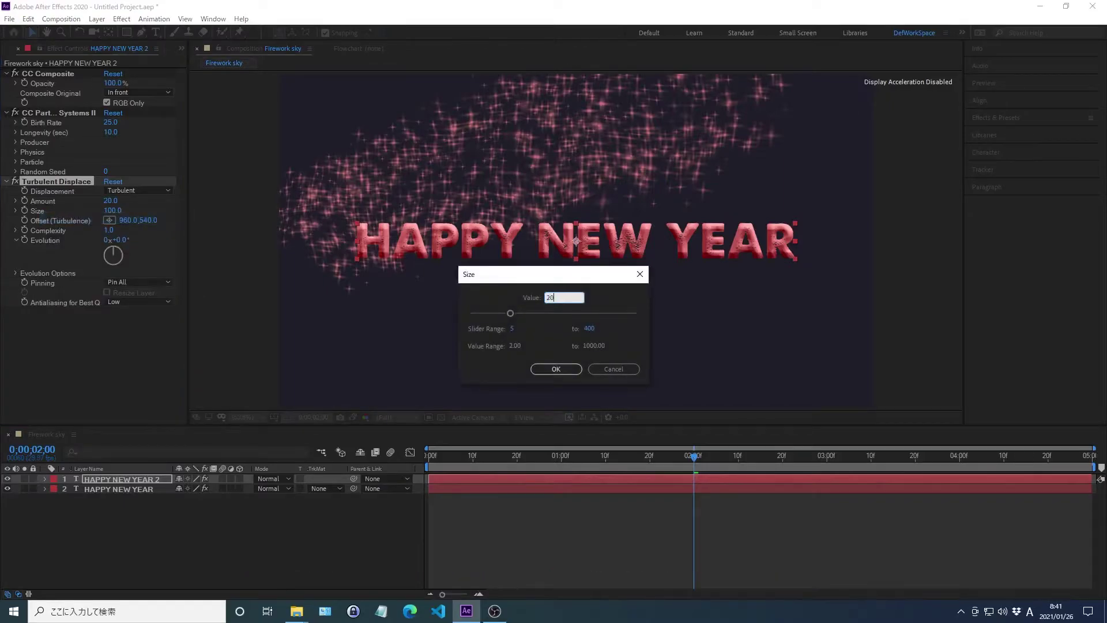
pyautogui.press('Return')
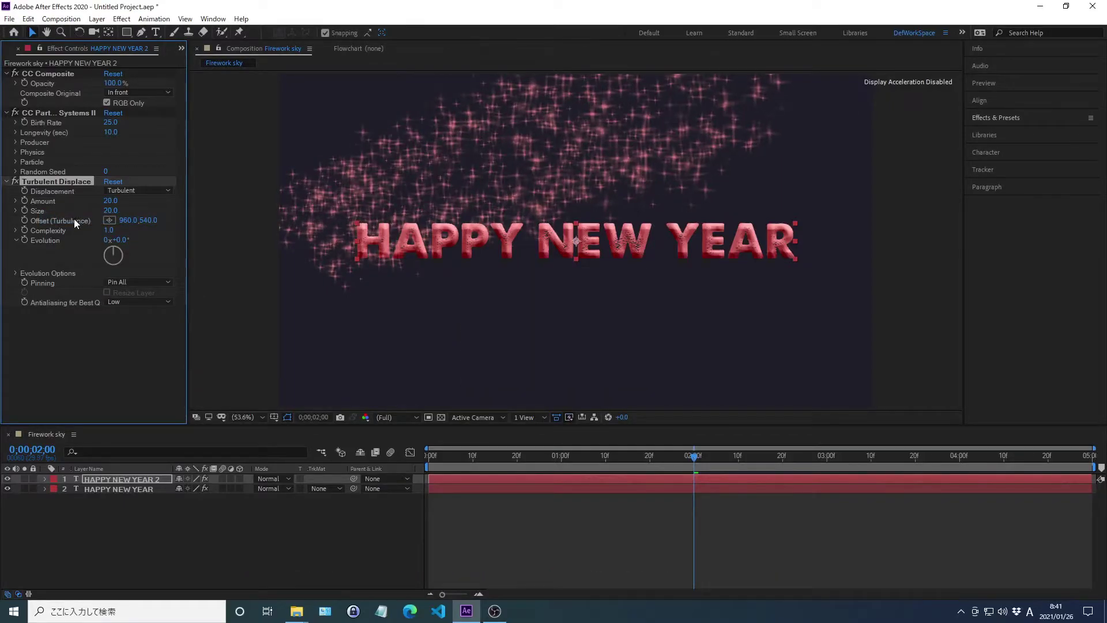
# Set the Evolution of the Turbulent Displace effect to 60 degrees
pyautogui.rightClick(46, 240)
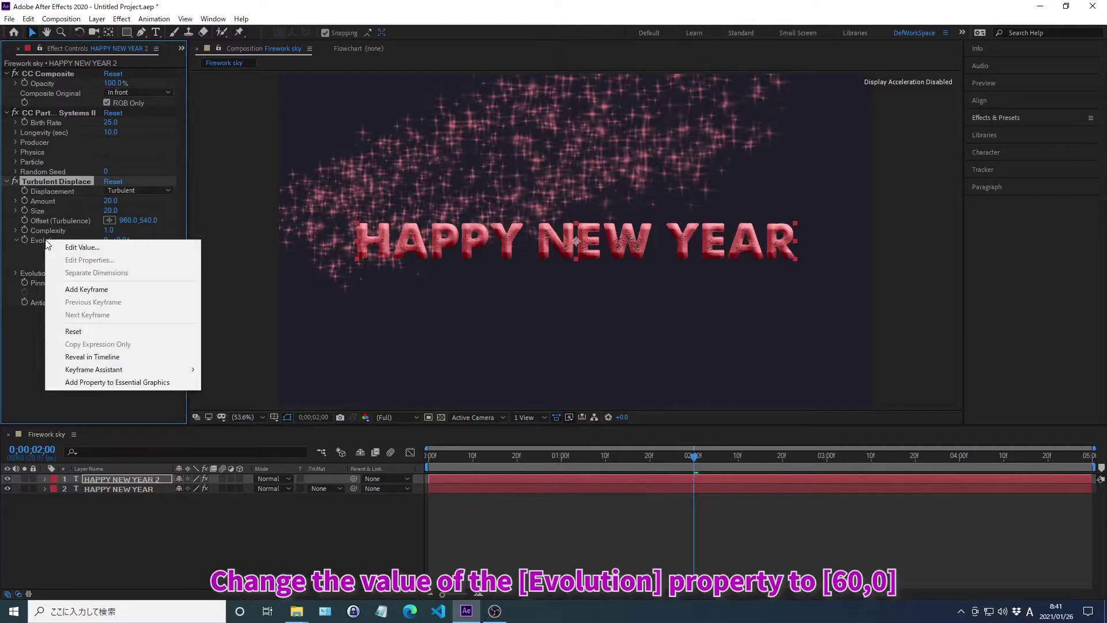
pyautogui.click(81, 248)
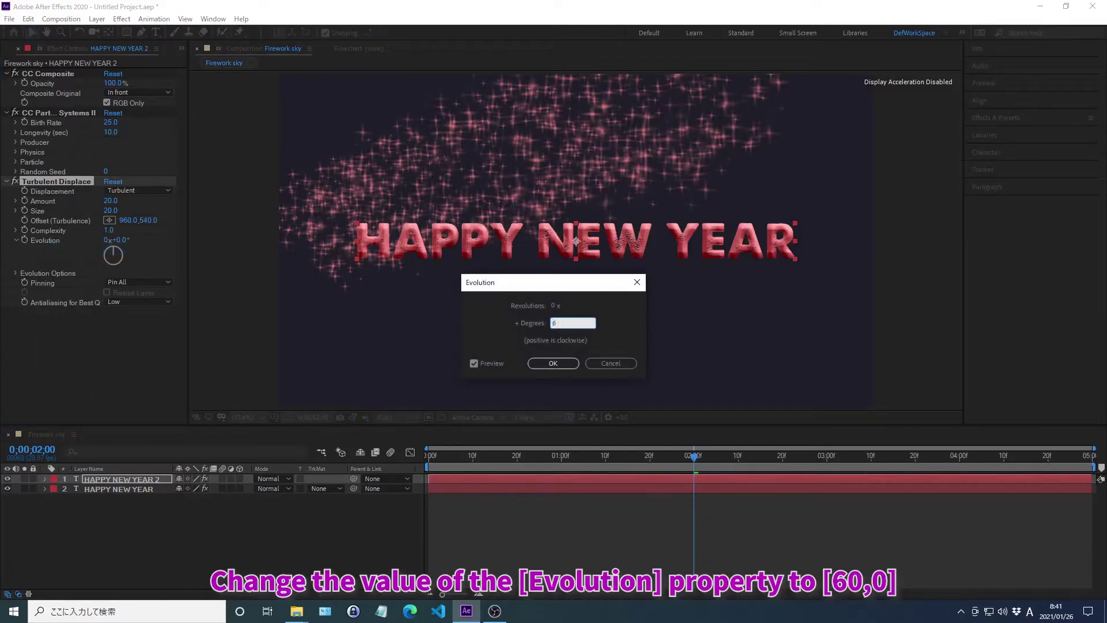
pyautogui.write('60')
pyautogui.press('Return')
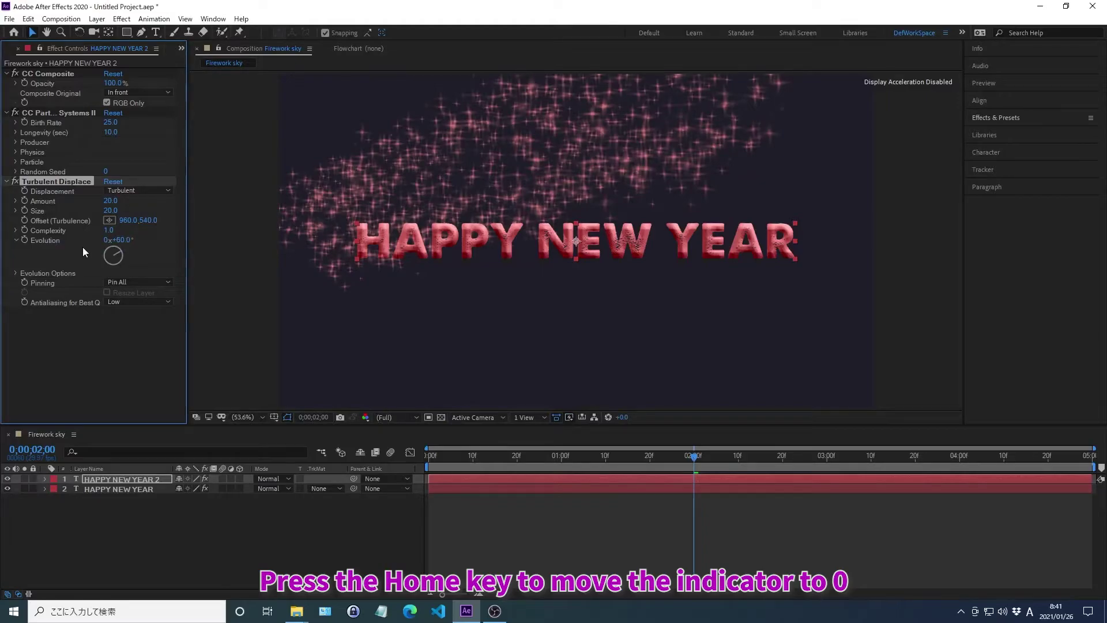
# Preview the displaced particle animation from the start of the composition, then stop playback
pyautogui.press('Home')
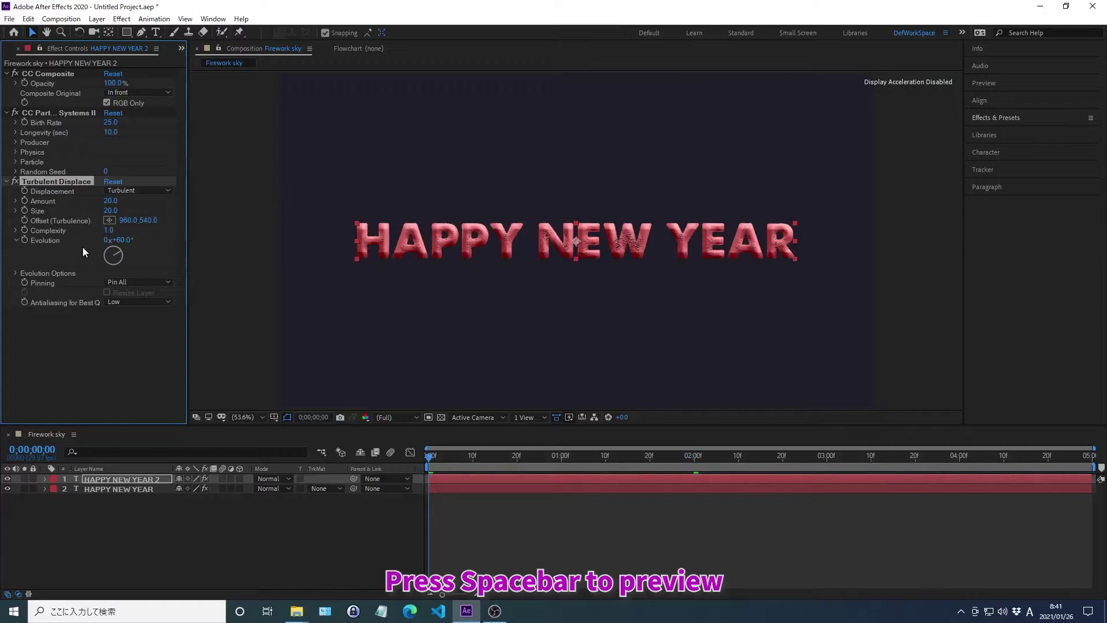
pyautogui.press('space')
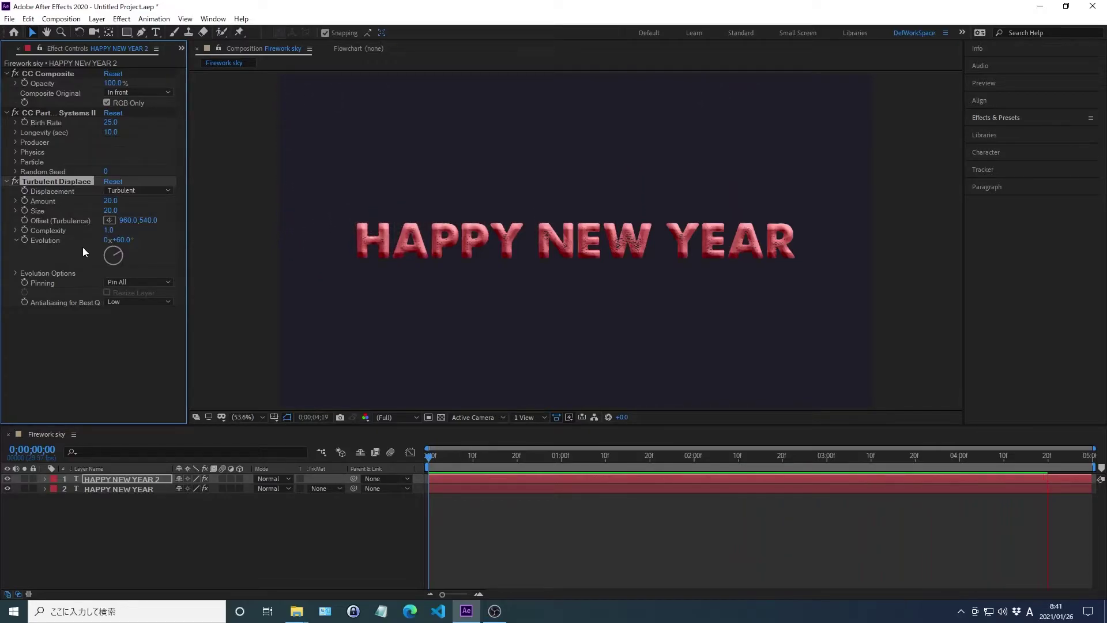
pyautogui.press('space')
# Find the Linear Wipe transition effect and apply it to the original HAPPY NEW YEAR layer
pyautogui.click(173, 519)
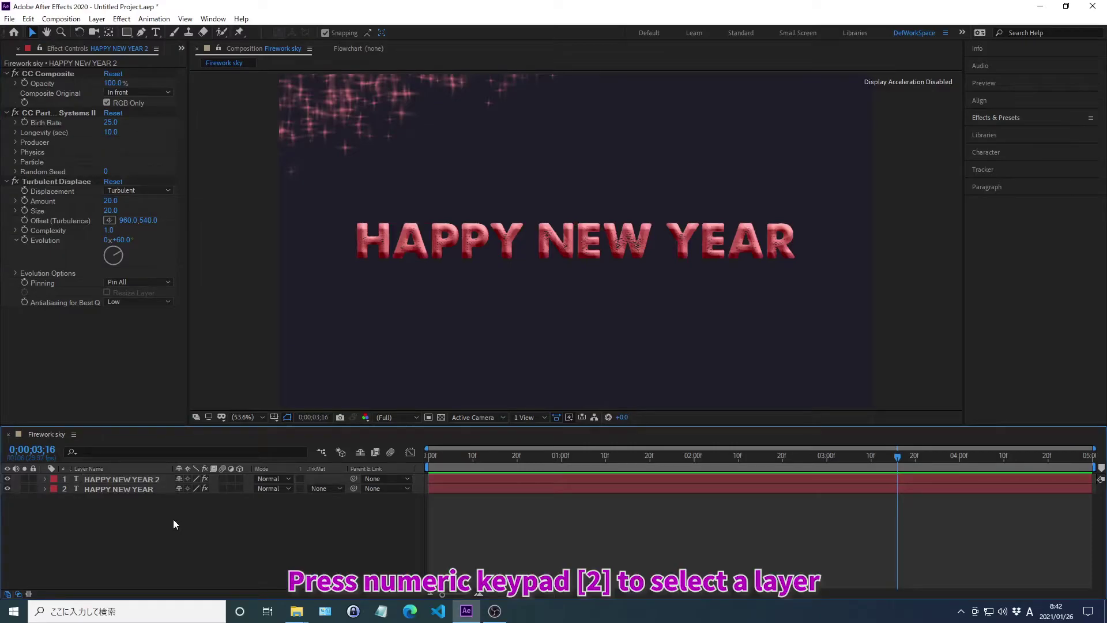
pyautogui.press('KP_2')
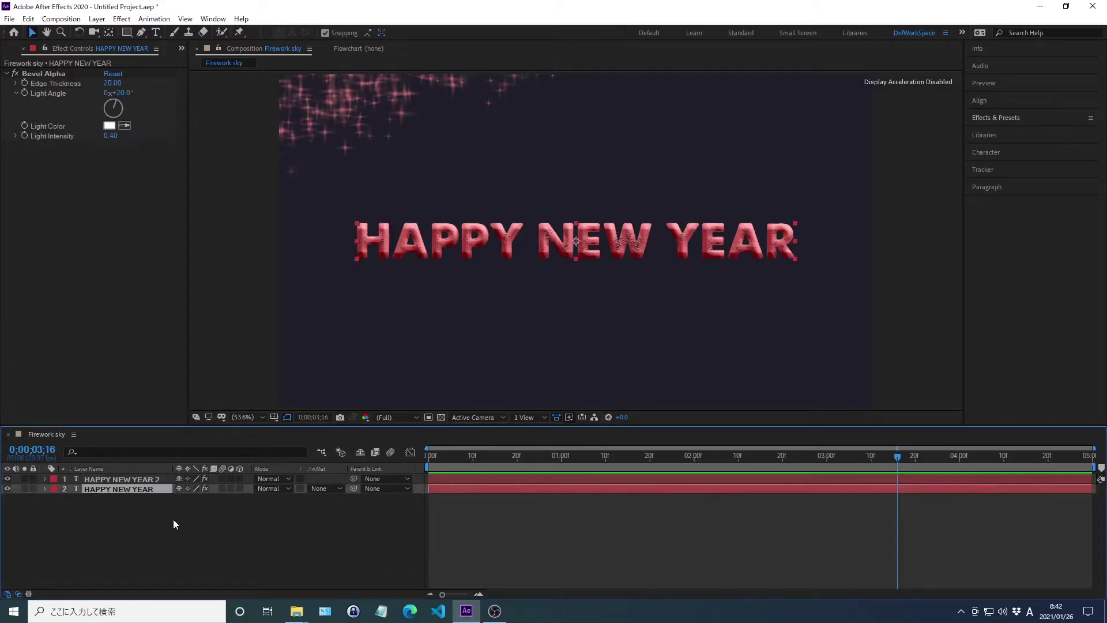
pyautogui.click(992, 117)
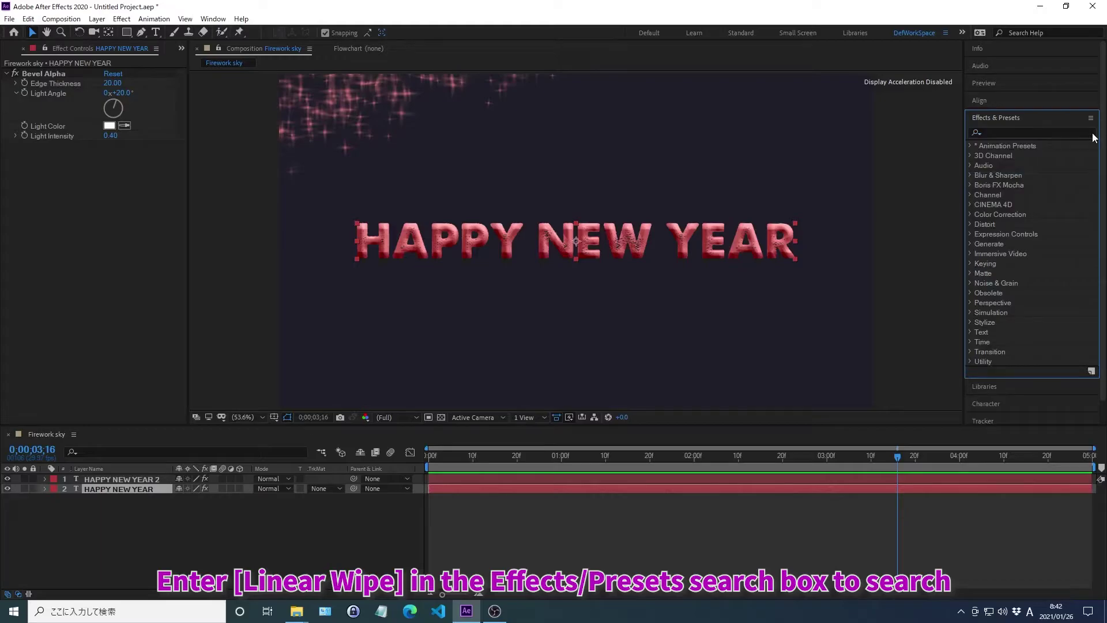
pyautogui.click(996, 131)
pyautogui.write('Linear Wipe')
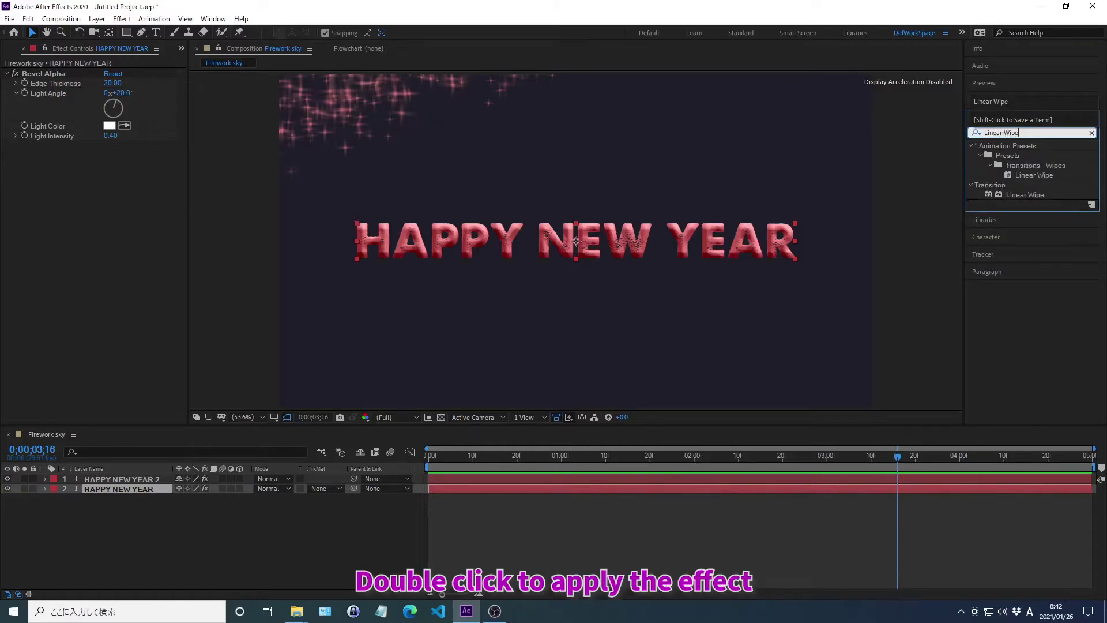
pyautogui.click(995, 132)
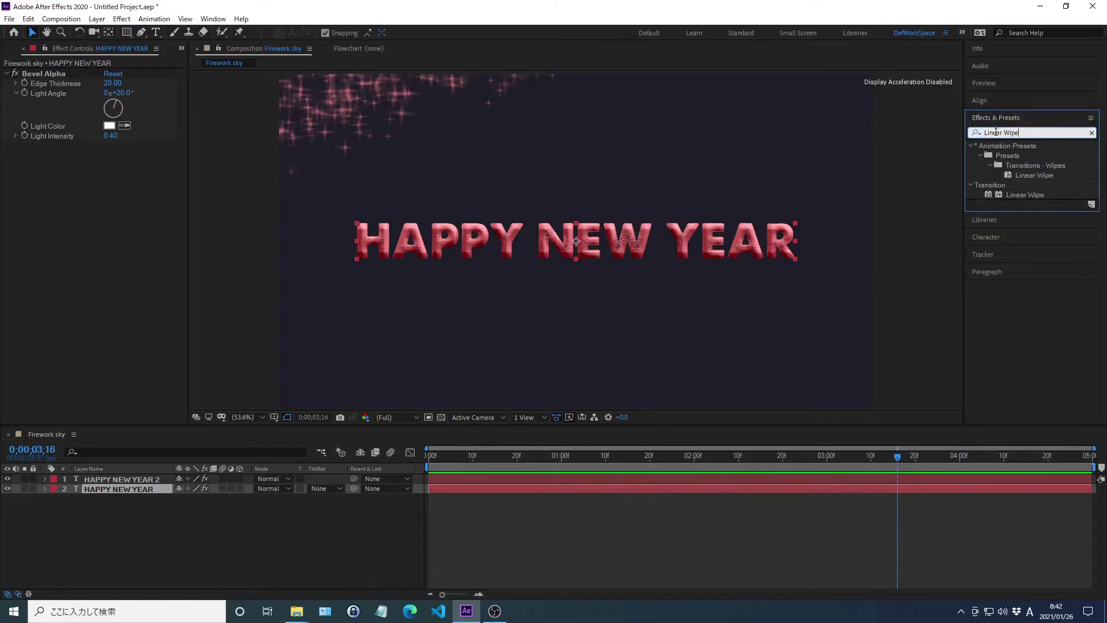
pyautogui.doubleClick(1008, 193)
pyautogui.click(998, 118)
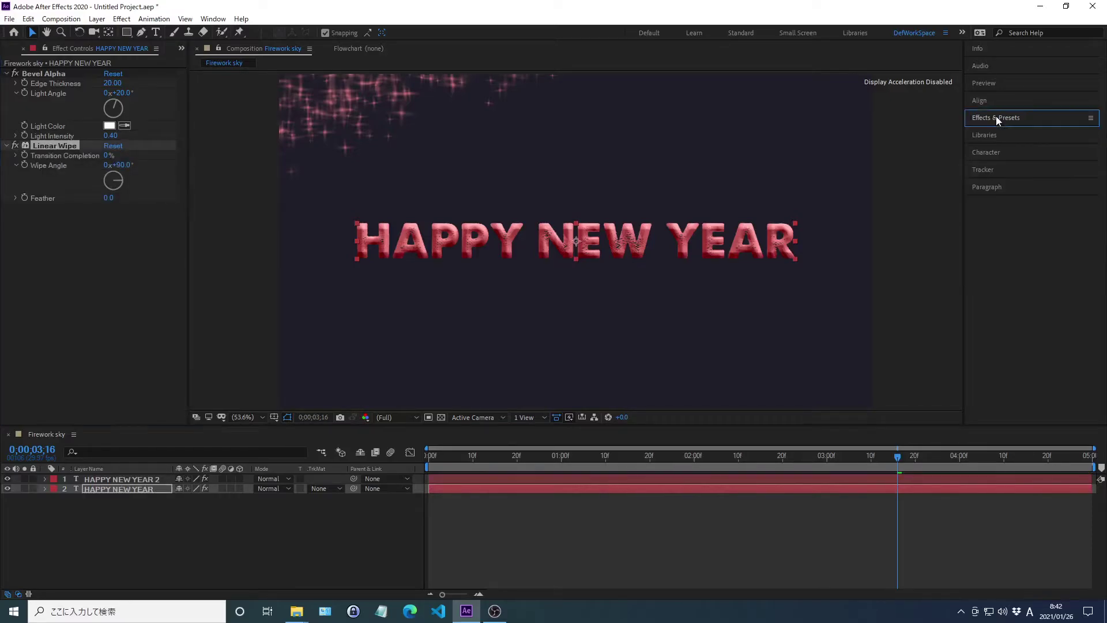
# Set the Linear Wipe Feather to 50 and the Wipe Angle to 90 degrees
pyautogui.rightClick(42, 197)
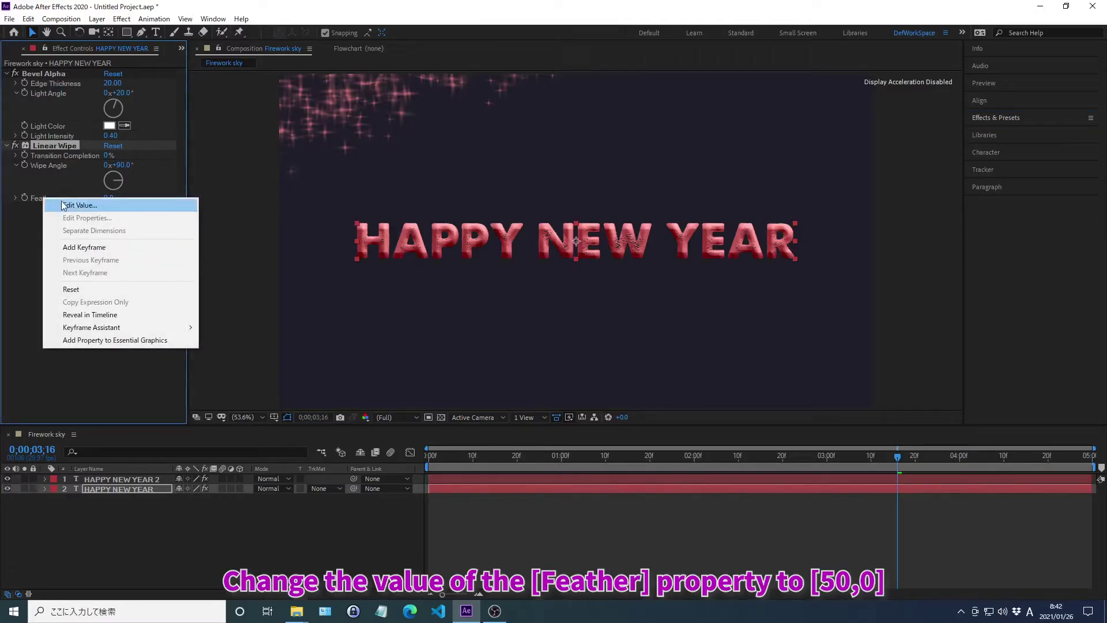
pyautogui.click(80, 205)
pyautogui.write('50')
pyautogui.press('Return')
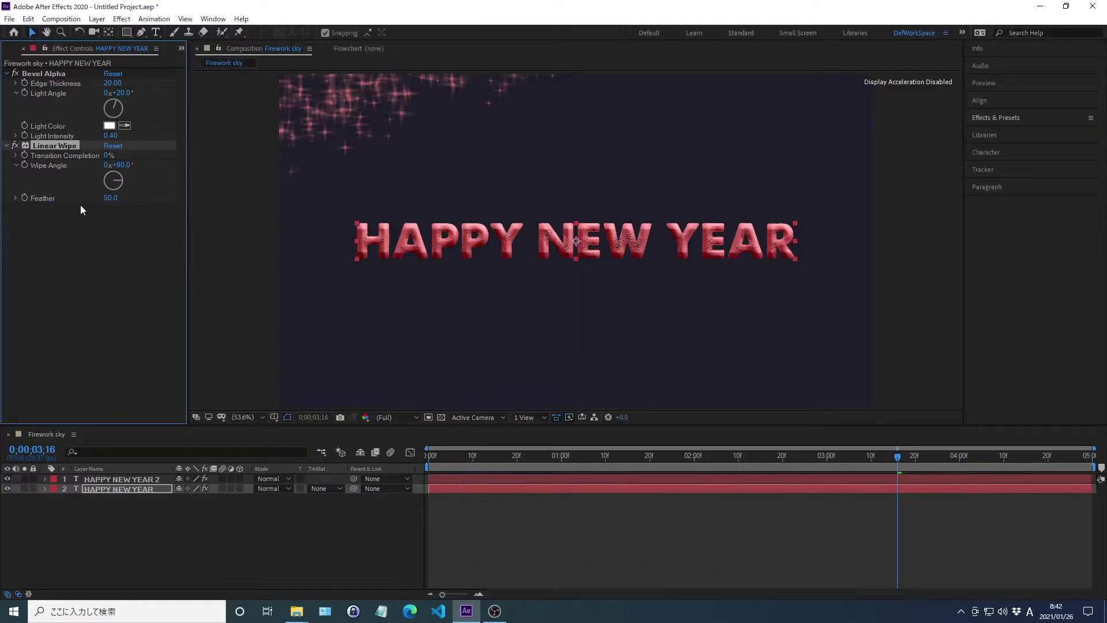
pyautogui.rightClick(50, 165)
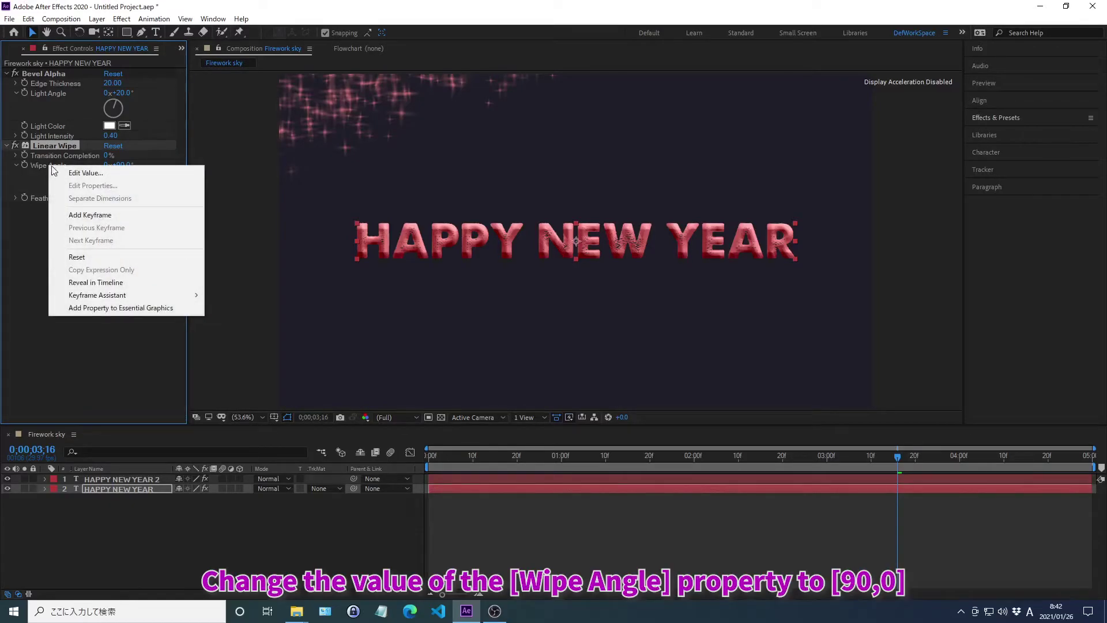
pyautogui.click(85, 172)
pyautogui.write('90')
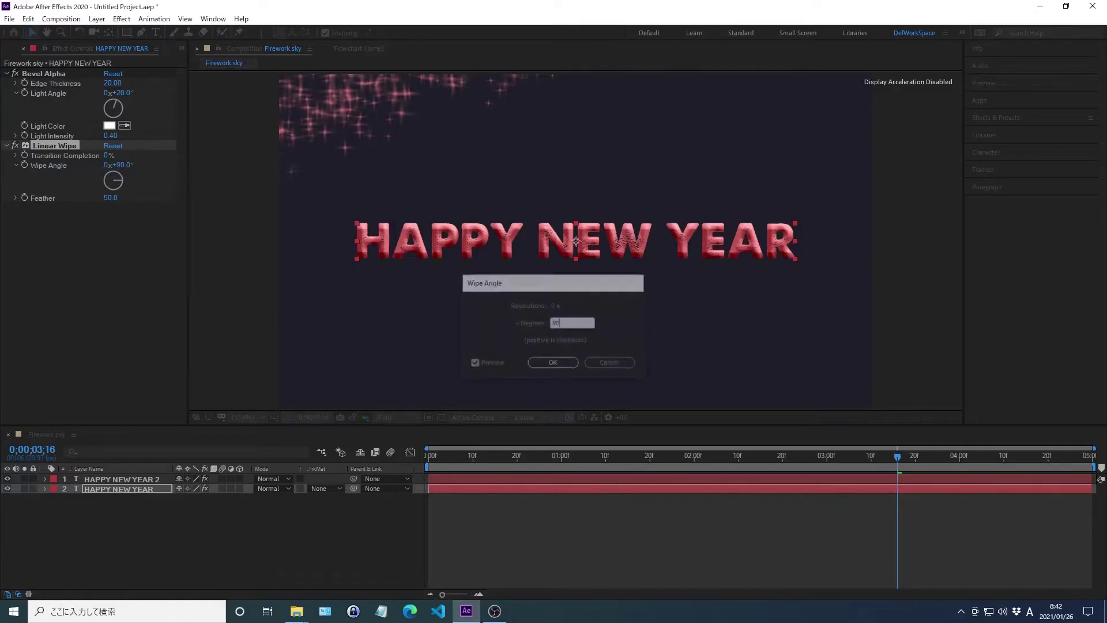
pyautogui.press('Return')
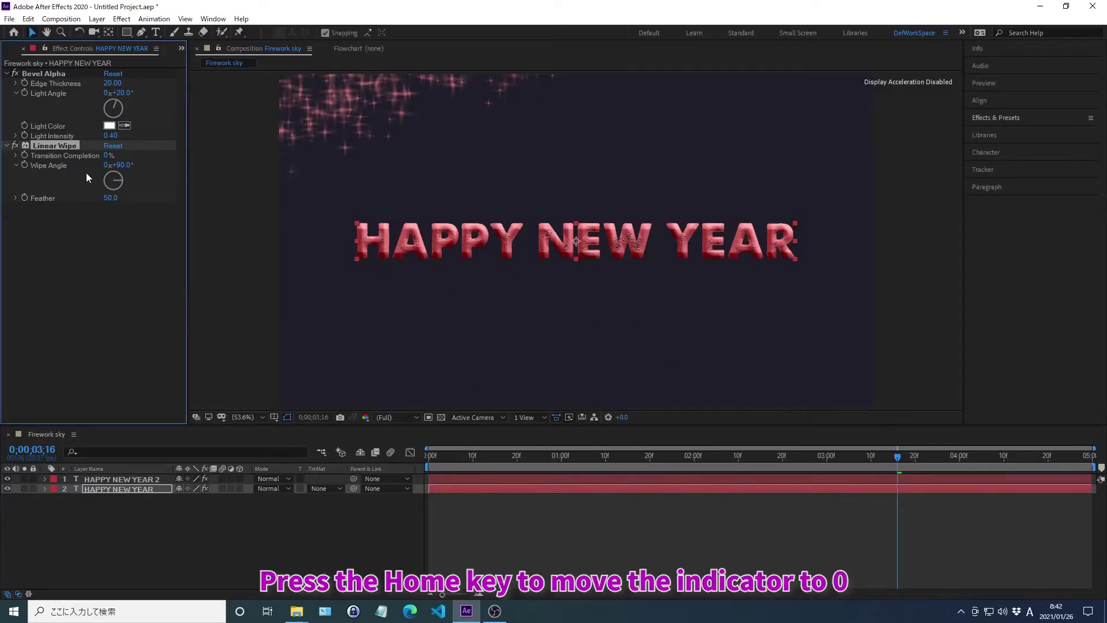
# At the start of the composition, set the Linear Wipe Transition Completion to 100% and keyframe it
pyautogui.press('Home')
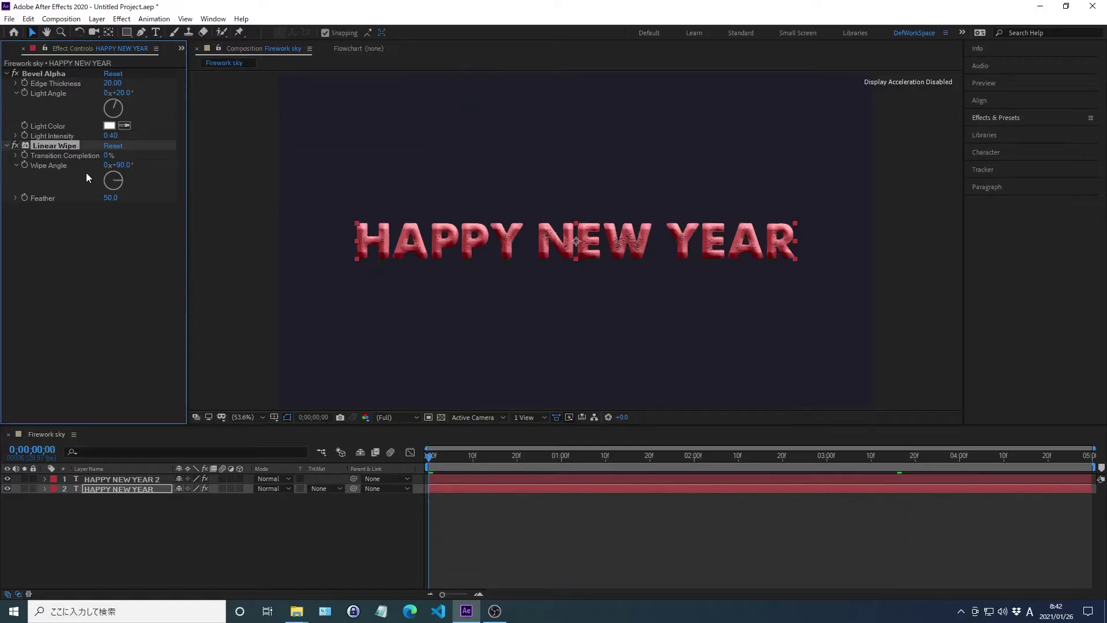
pyautogui.rightClick(64, 154)
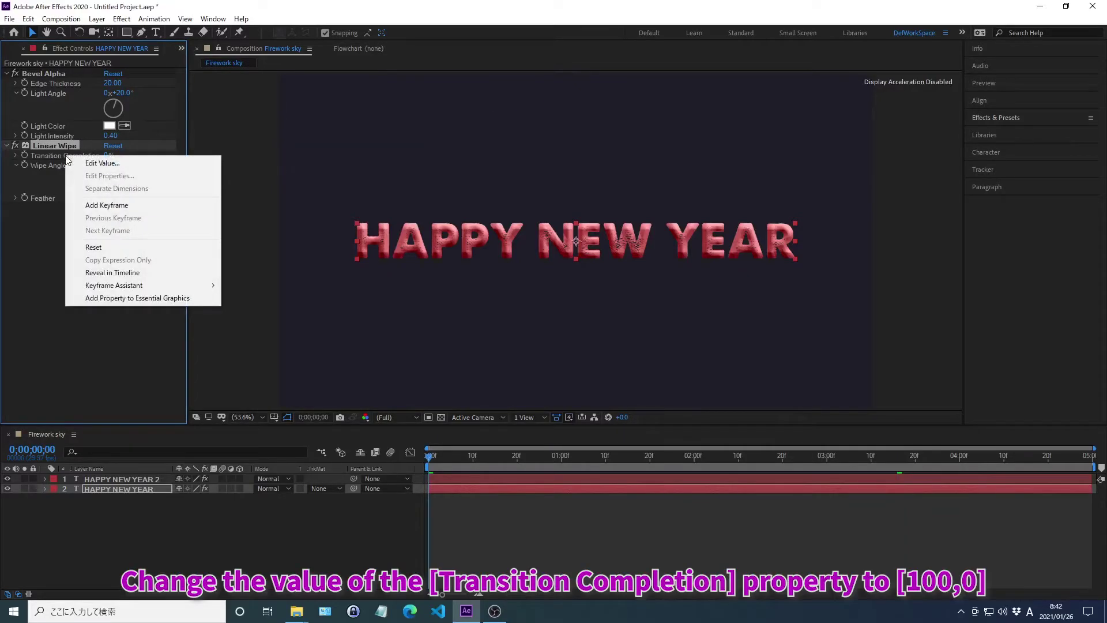
pyautogui.click(102, 162)
pyautogui.write('100')
pyautogui.press('Return')
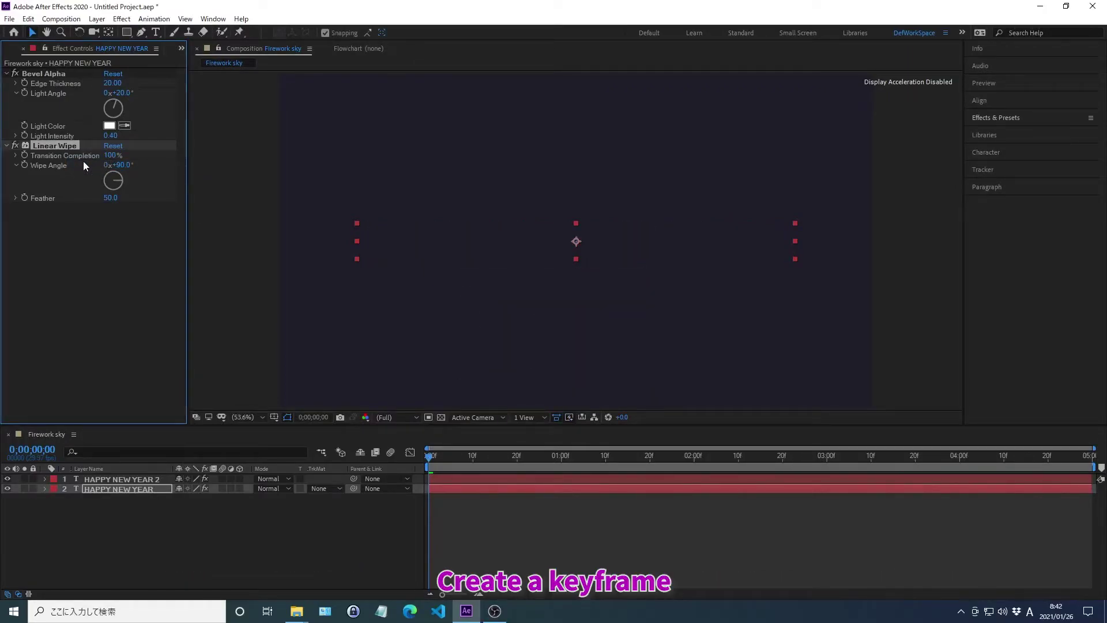
# Move to 0;00;02;00 and set the Linear Wipe Transition Completion to 0% there
pyautogui.hotkey('alt', 'shift', 'j')
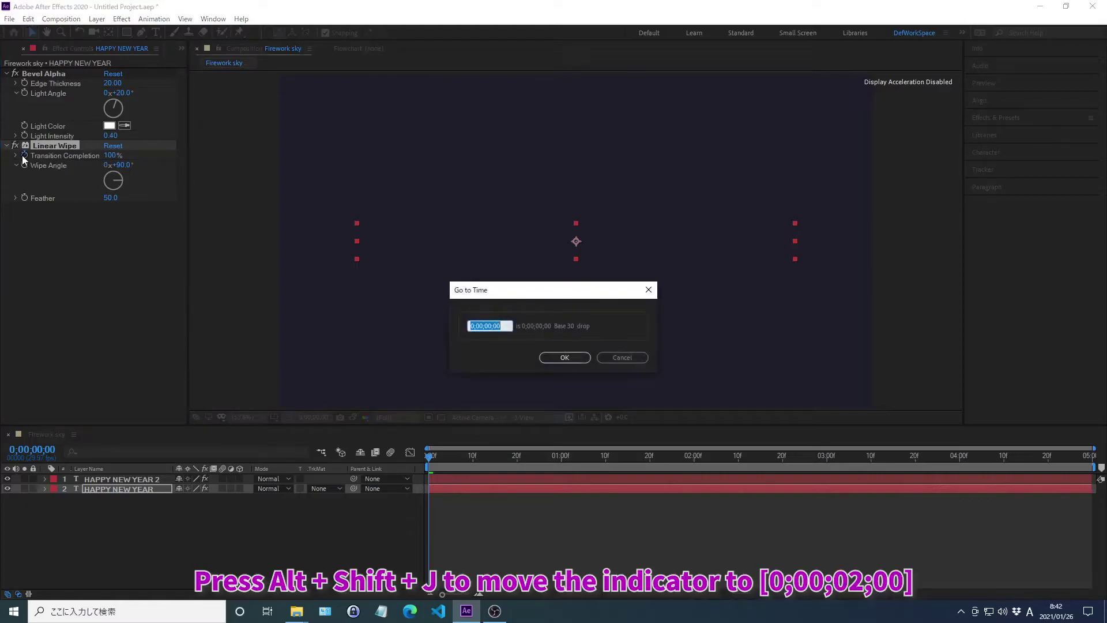
pyautogui.write('0;00;02;00')
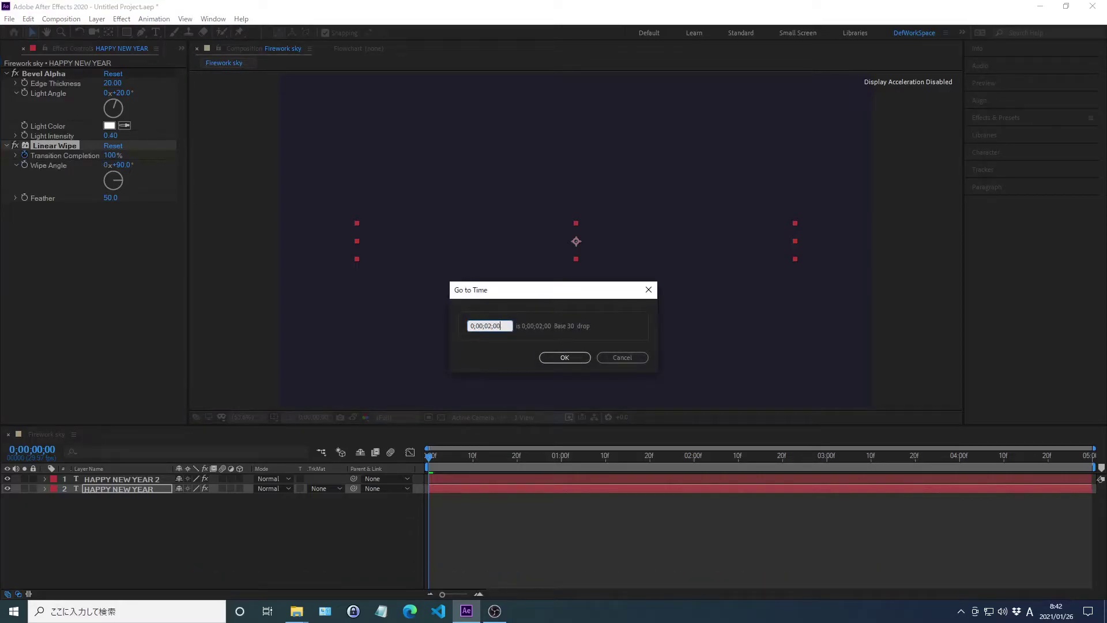
pyautogui.press('Return')
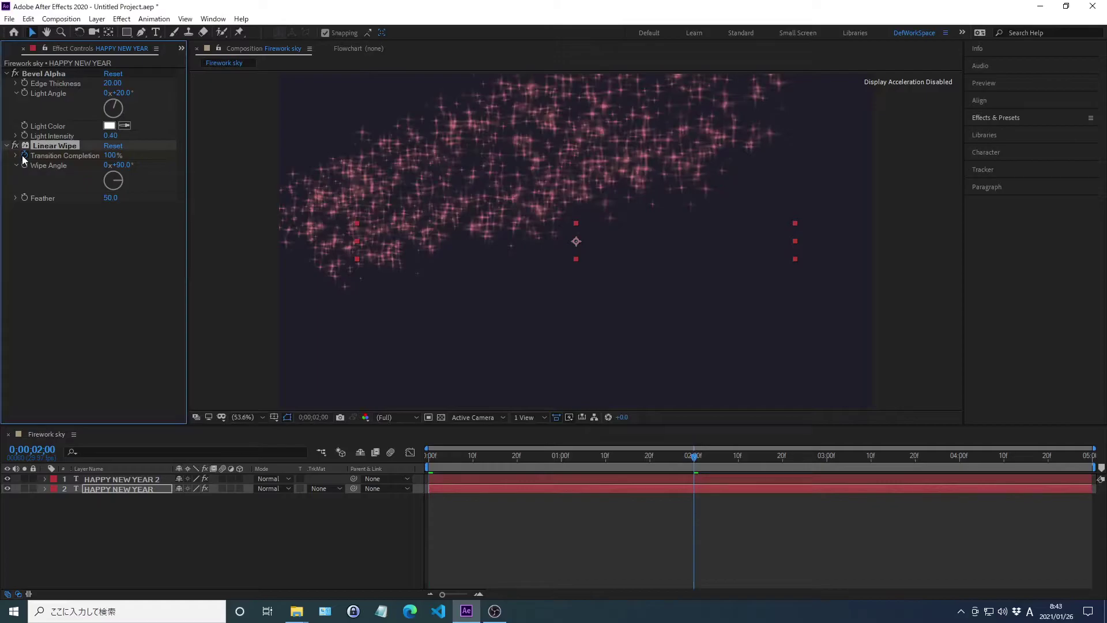
pyautogui.rightClick(65, 156)
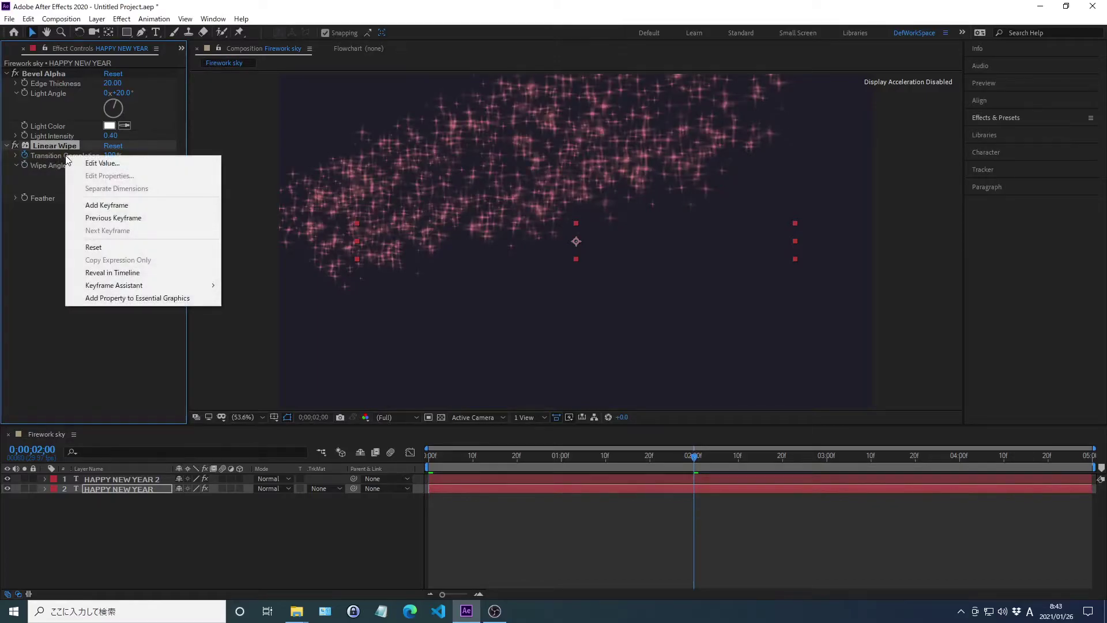
pyautogui.click(104, 163)
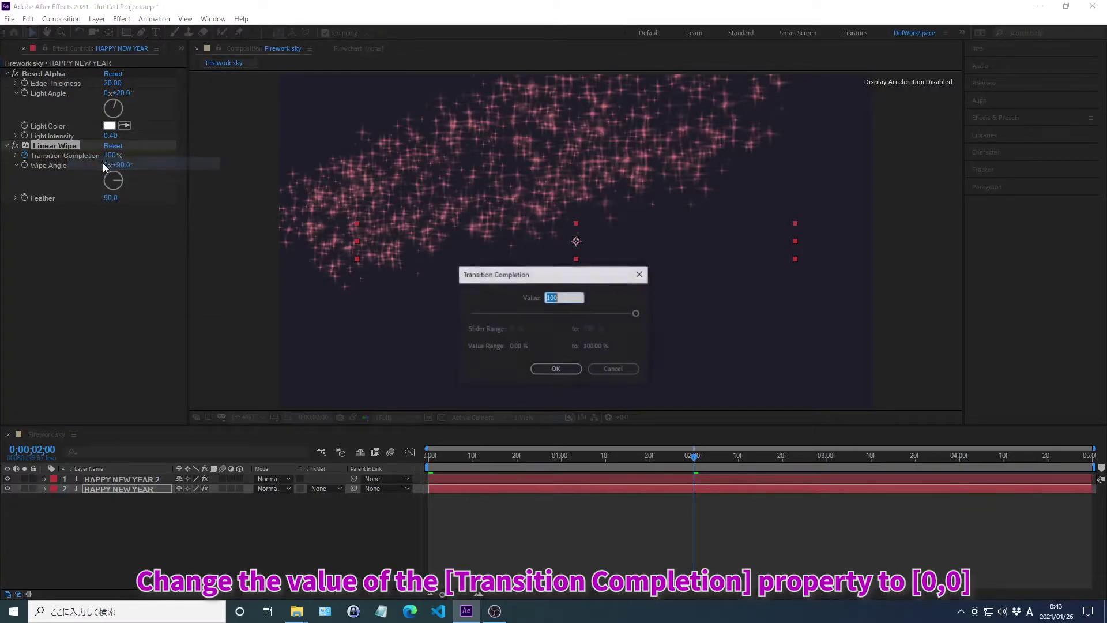
pyautogui.write('0')
pyautogui.press('Return')
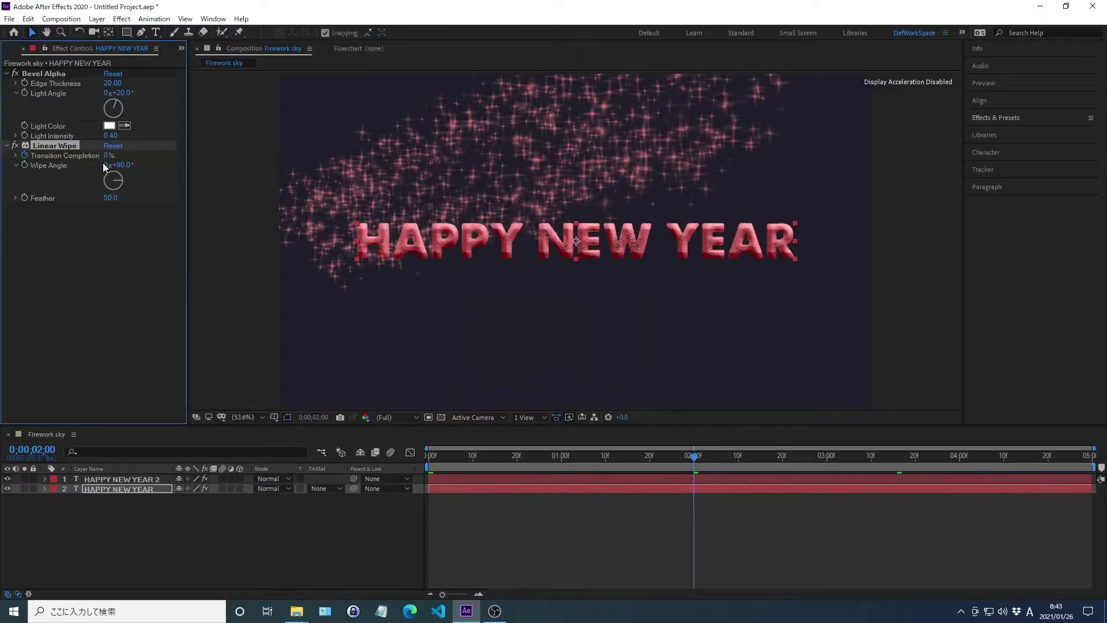
# Enable motion blur for both text layers and the composition, and preview the title reveal from the start
pyautogui.click(222, 479)
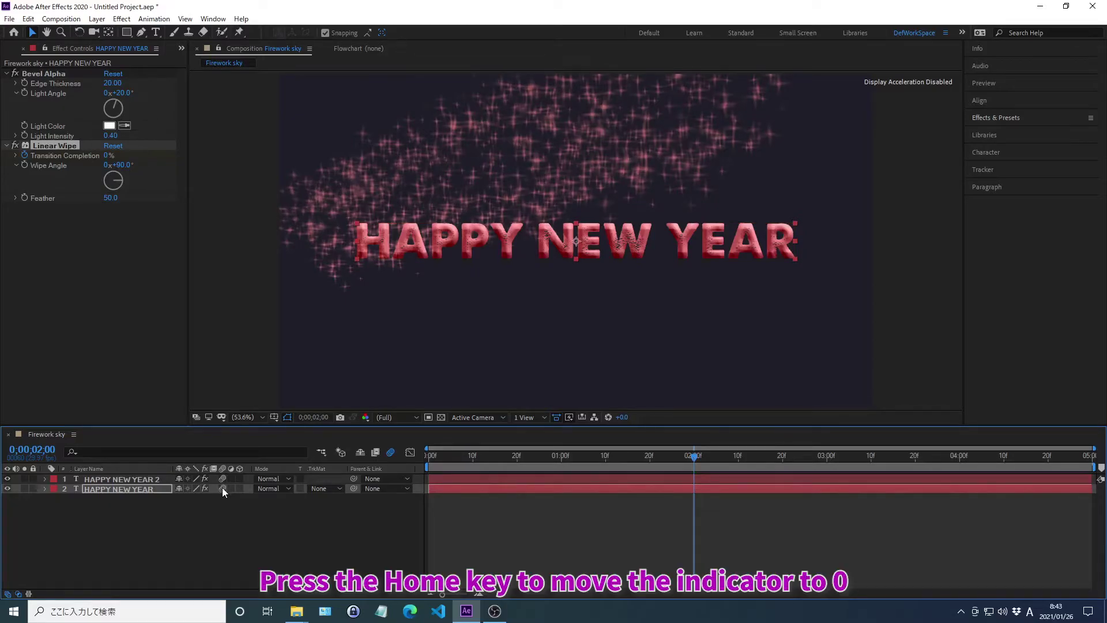
pyautogui.press('Home')
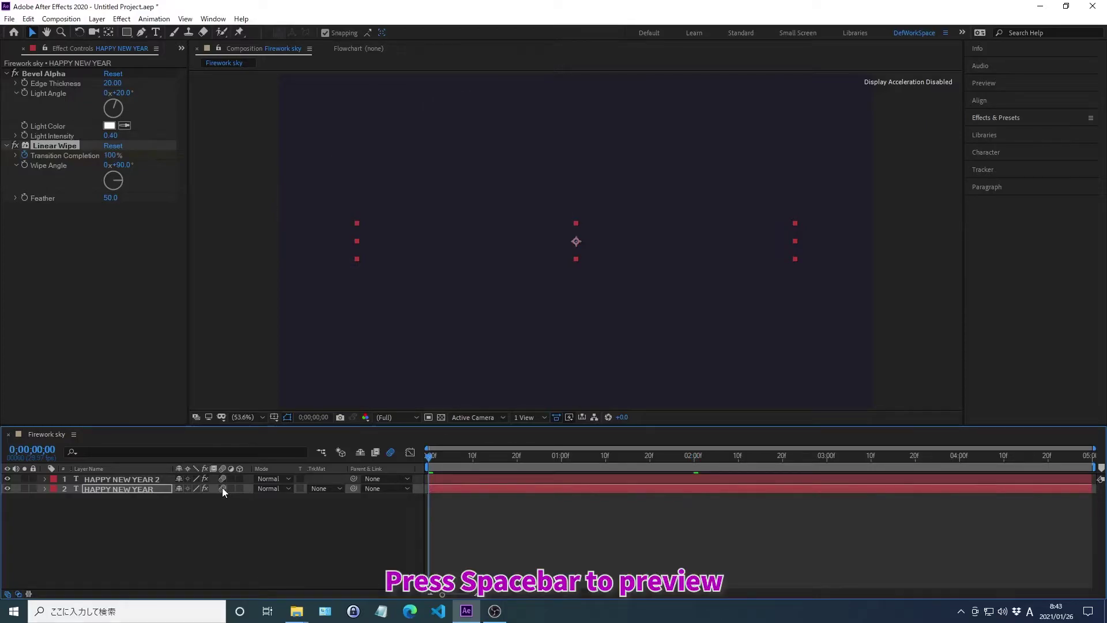
pyautogui.press('space')
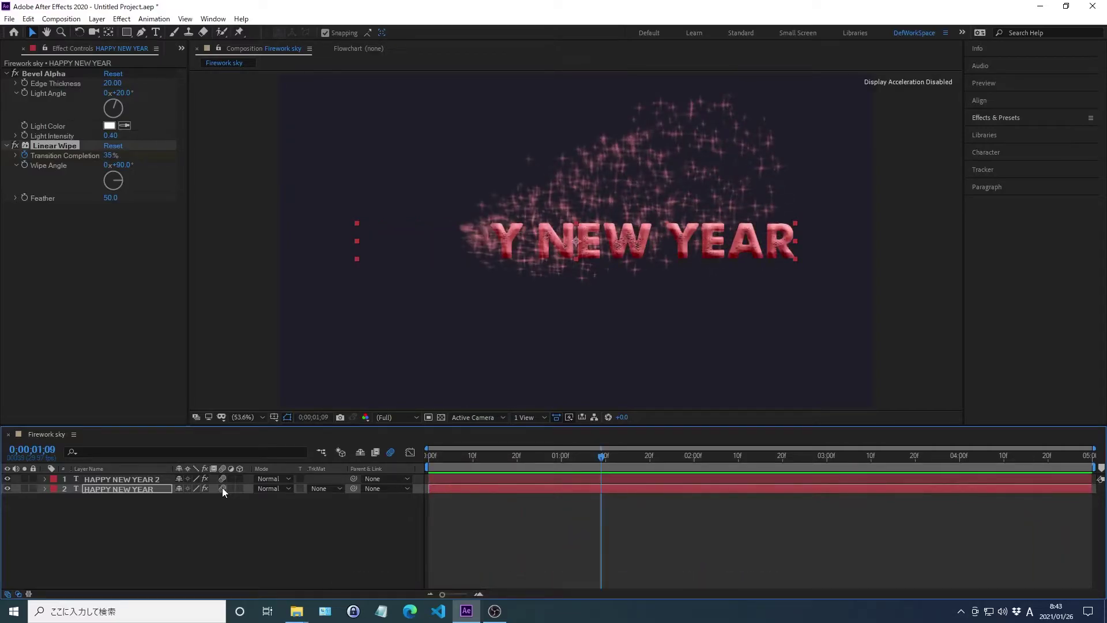
# Precompose both HAPPY NEW YEAR text layers as "Firework Particles Text Pre-comp", moving all attributes into the new composition
pyautogui.keyDown('shift'); pyautogui.click(98, 479); pyautogui.keyUp('shift')
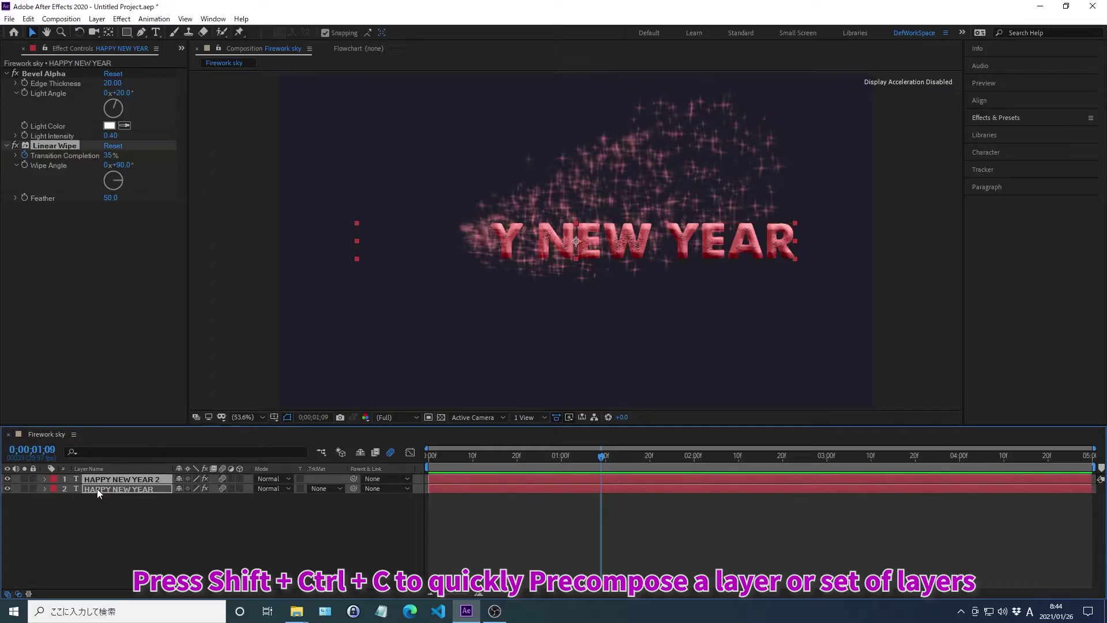
pyautogui.hotkey('ctrl', 'shift', 'c')
pyautogui.write('Firework Pa')
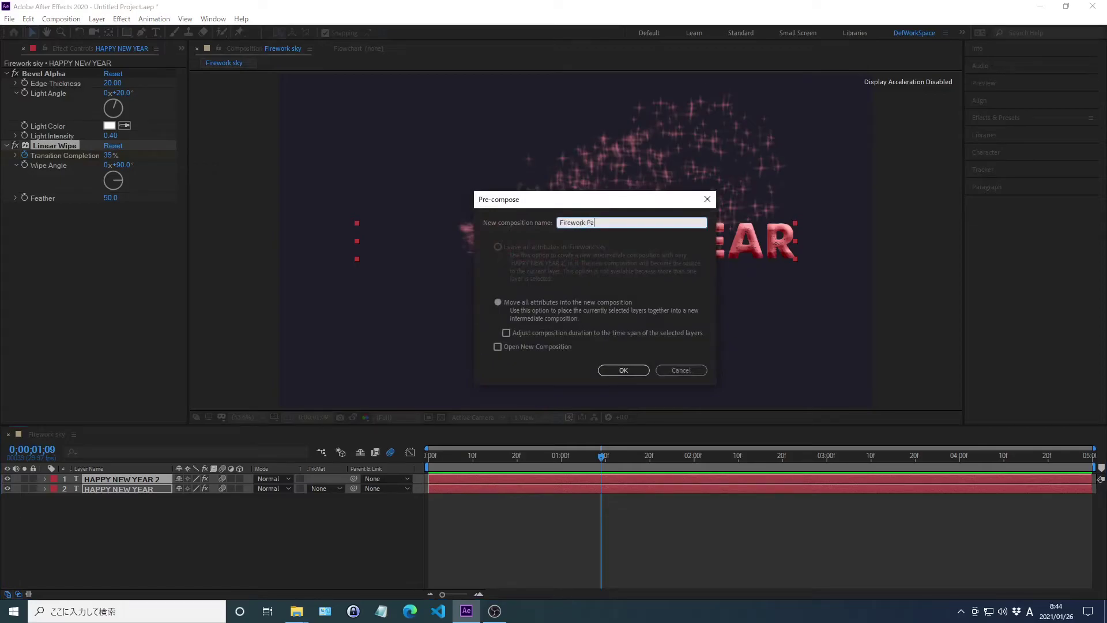
pyautogui.write('rticles Text Pre-comp')
pyautogui.click(496, 302)
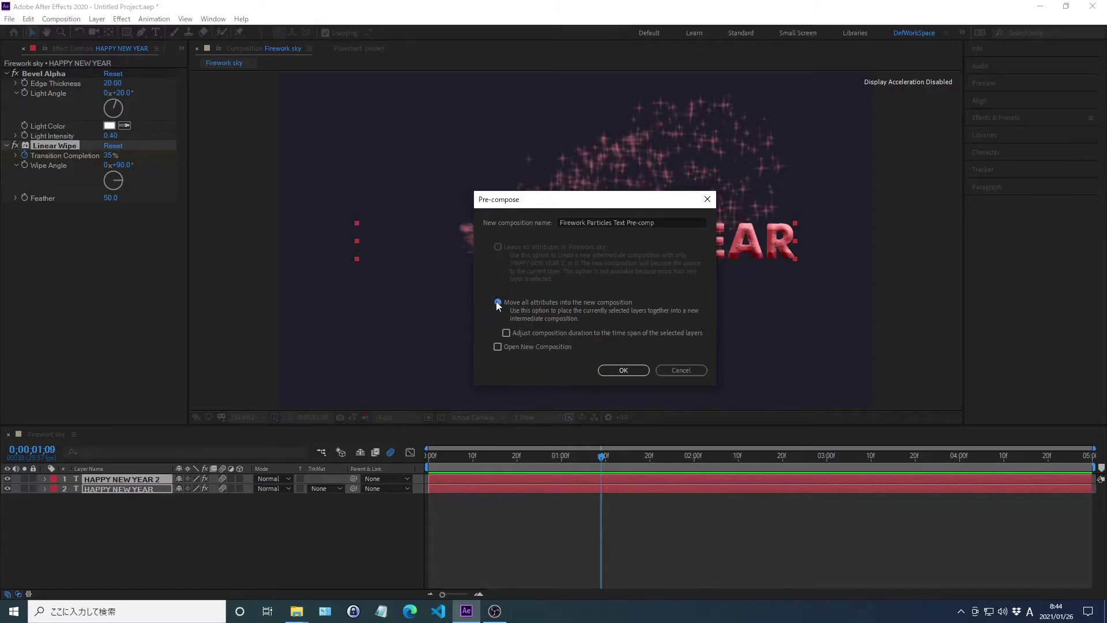
pyautogui.click(623, 370)
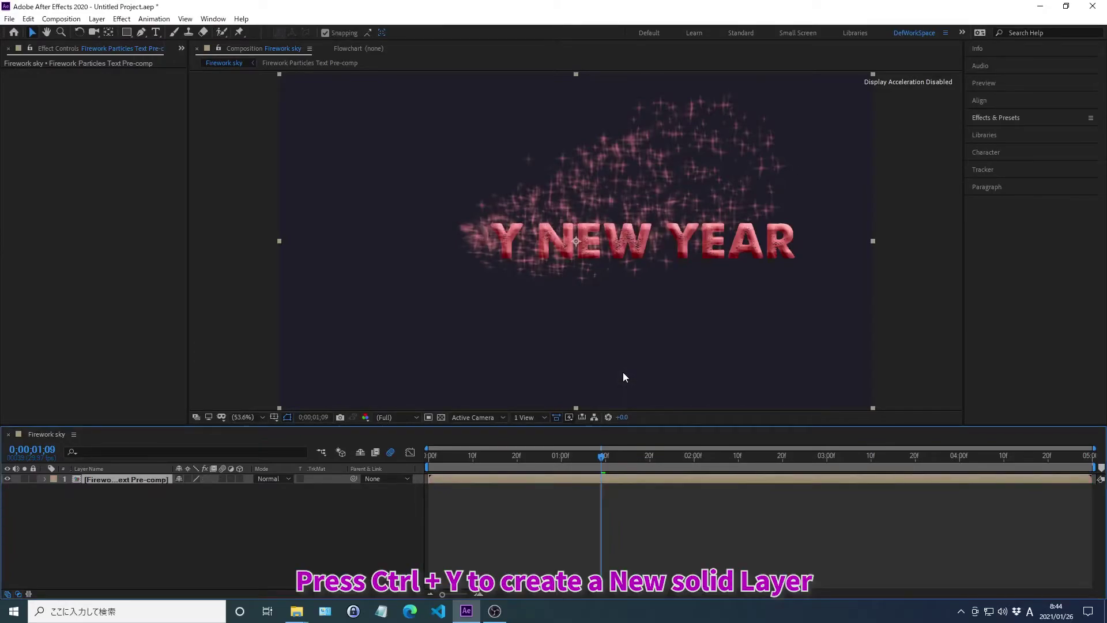
# Create a white 1920 x 1080 px solid layer named FIREWORK above the precomposed text
pyautogui.hotkey('ctrl', 'y')
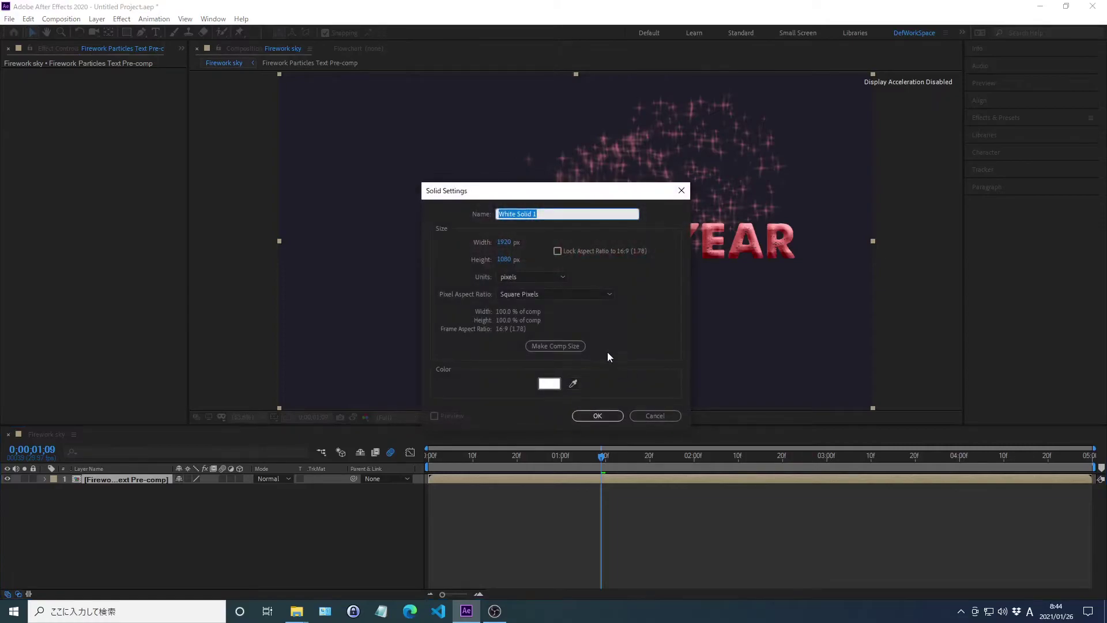
pyautogui.write('FIREWORK')
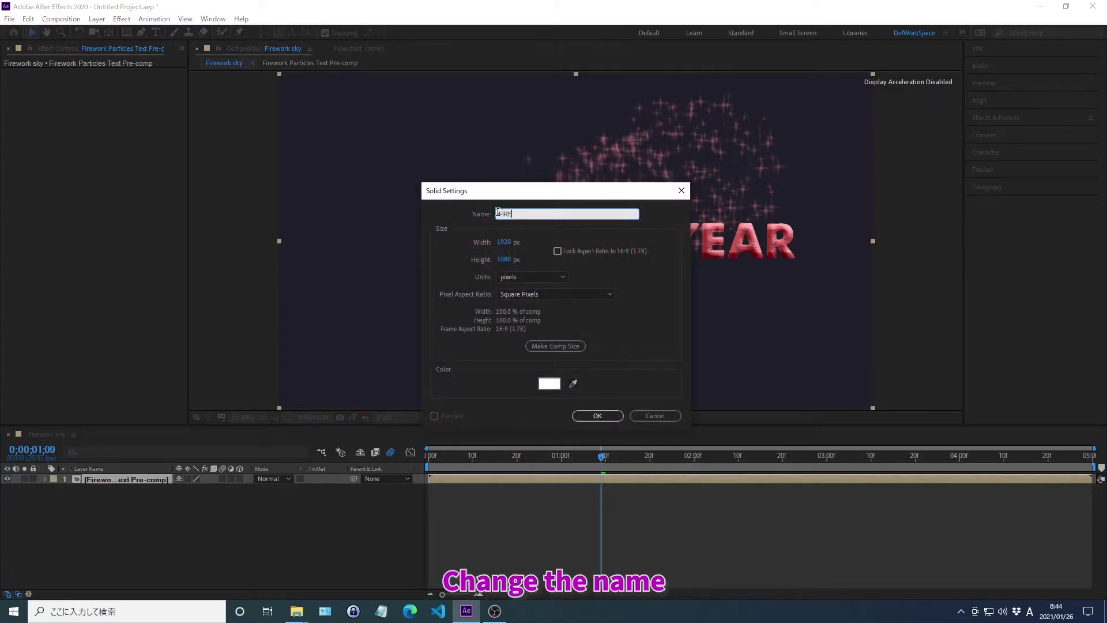
pyautogui.click(549, 383)
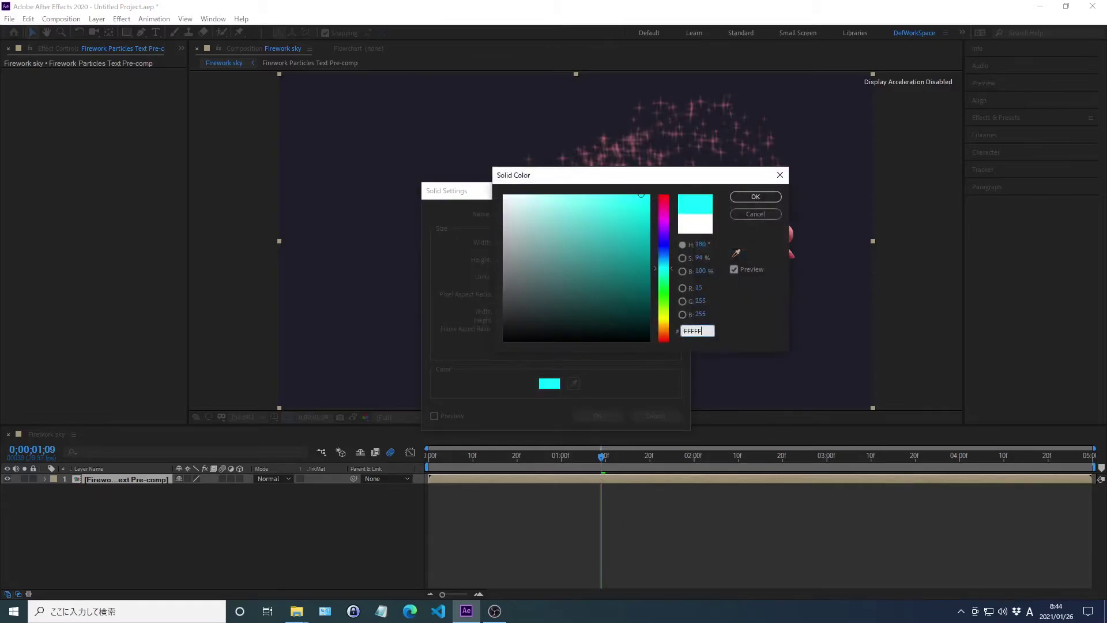
pyautogui.click(739, 214)
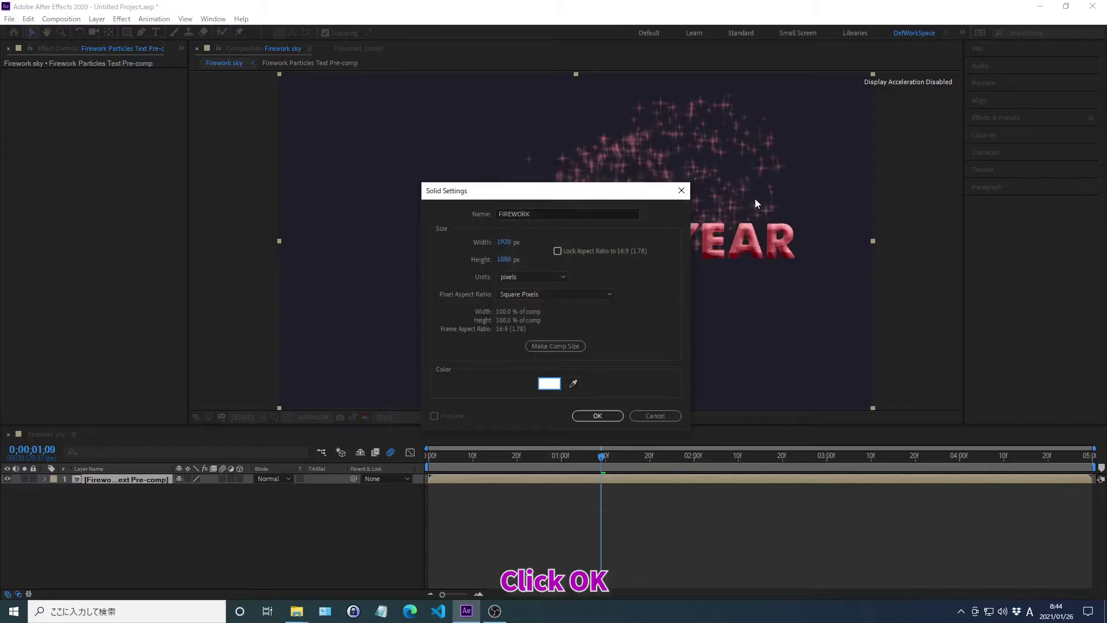
pyautogui.click(597, 416)
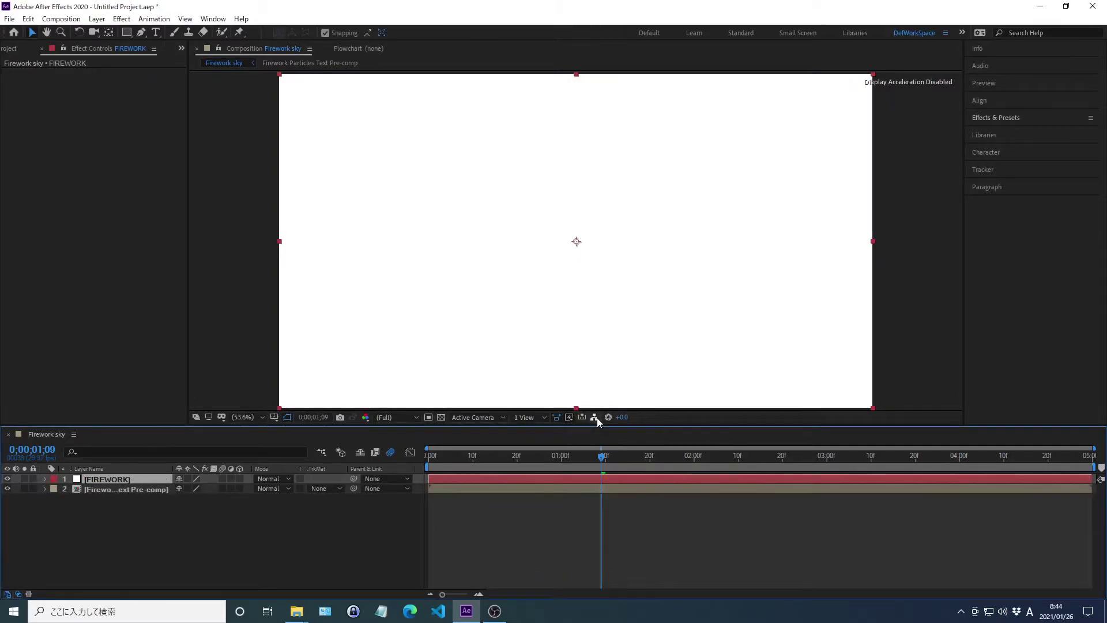
# Find the CC Particle Systems II effect and apply it to the FIREWORK solid
pyautogui.click(995, 116)
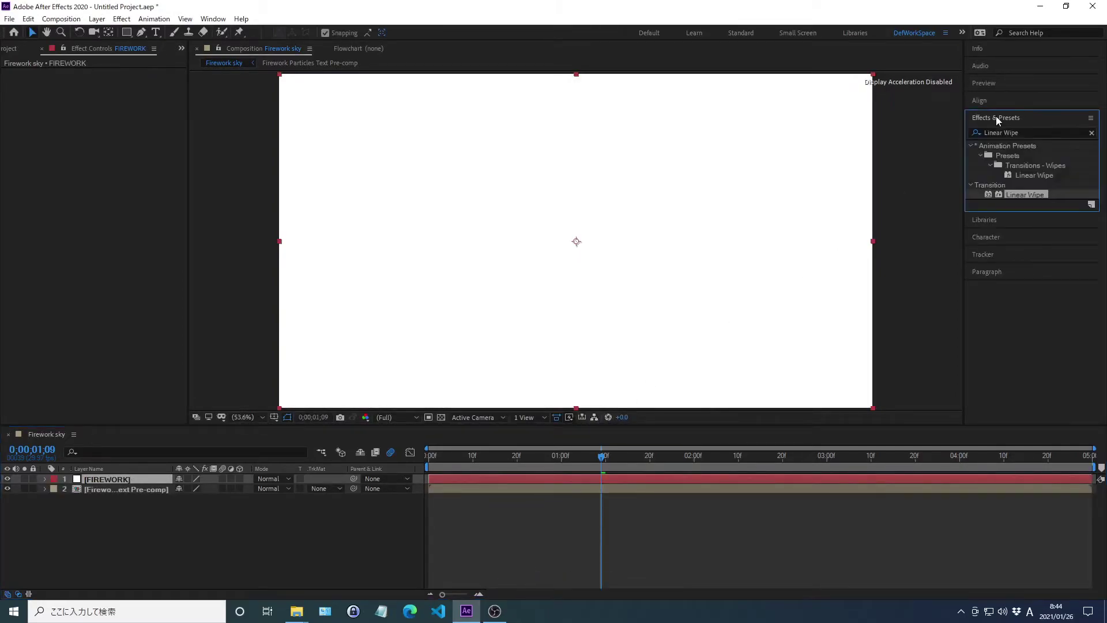
pyautogui.click(1091, 132)
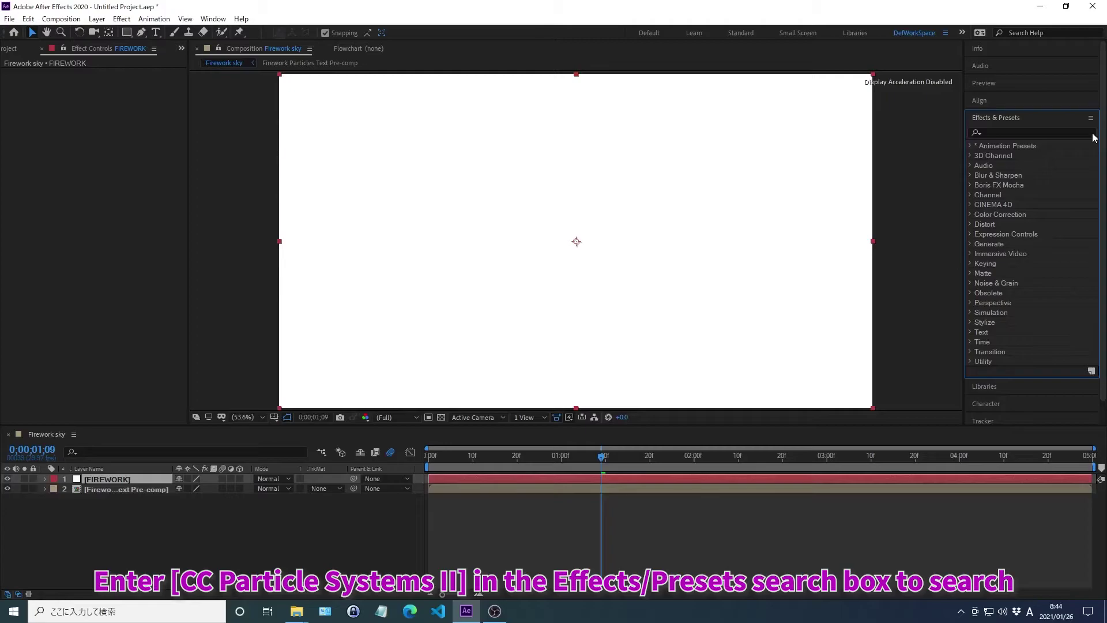
pyautogui.click(995, 132)
pyautogui.write('CC Par')
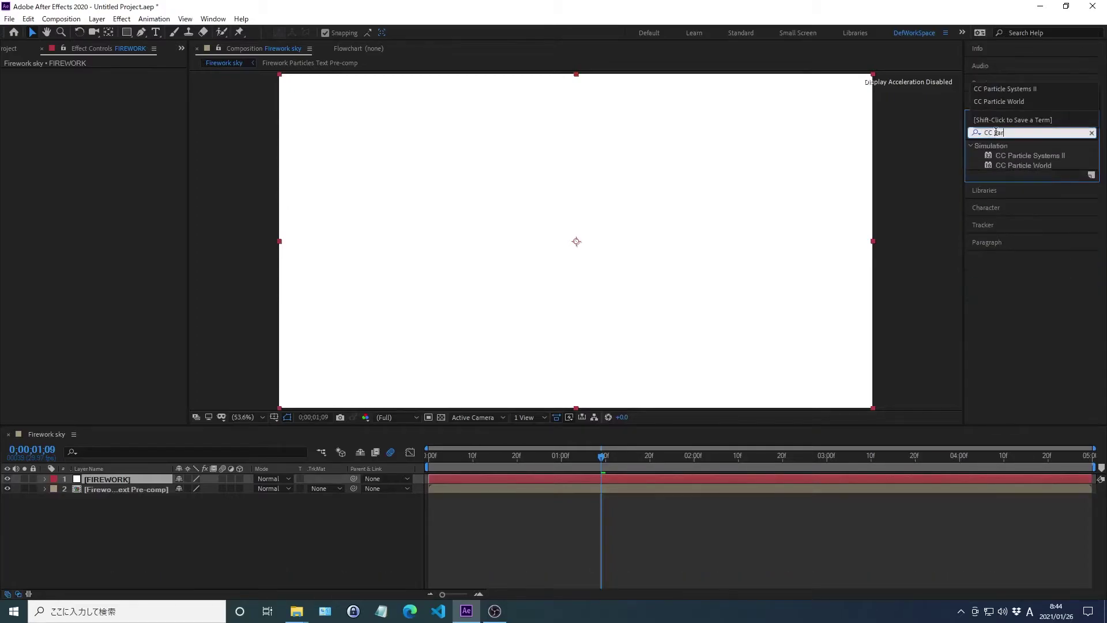
pyautogui.write('ticle Systems II')
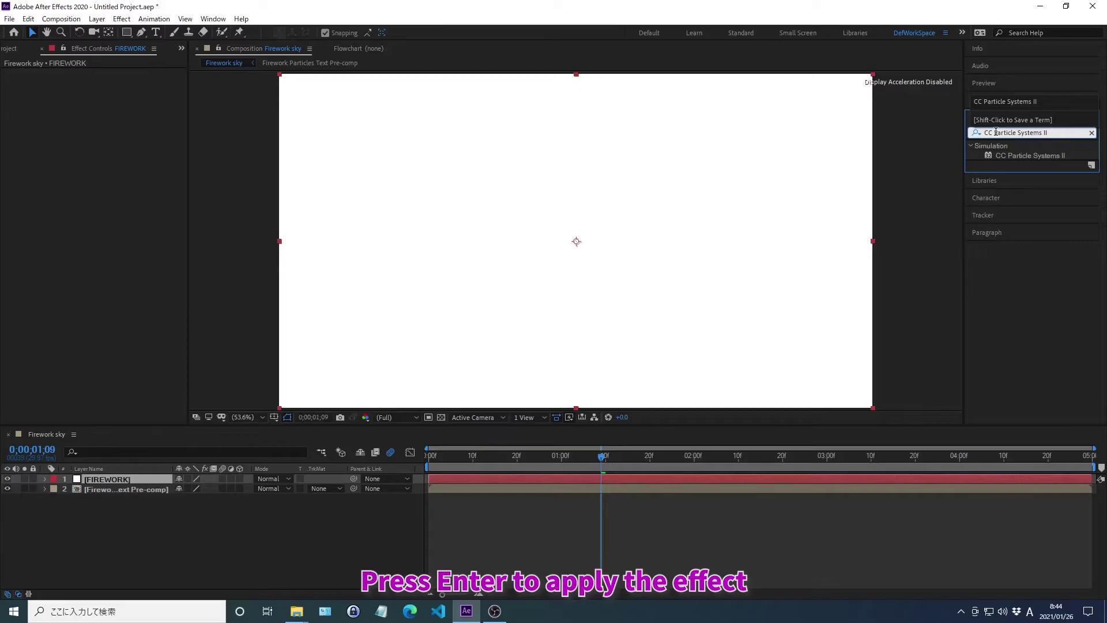
pyautogui.press('Return')
pyautogui.press('Return')
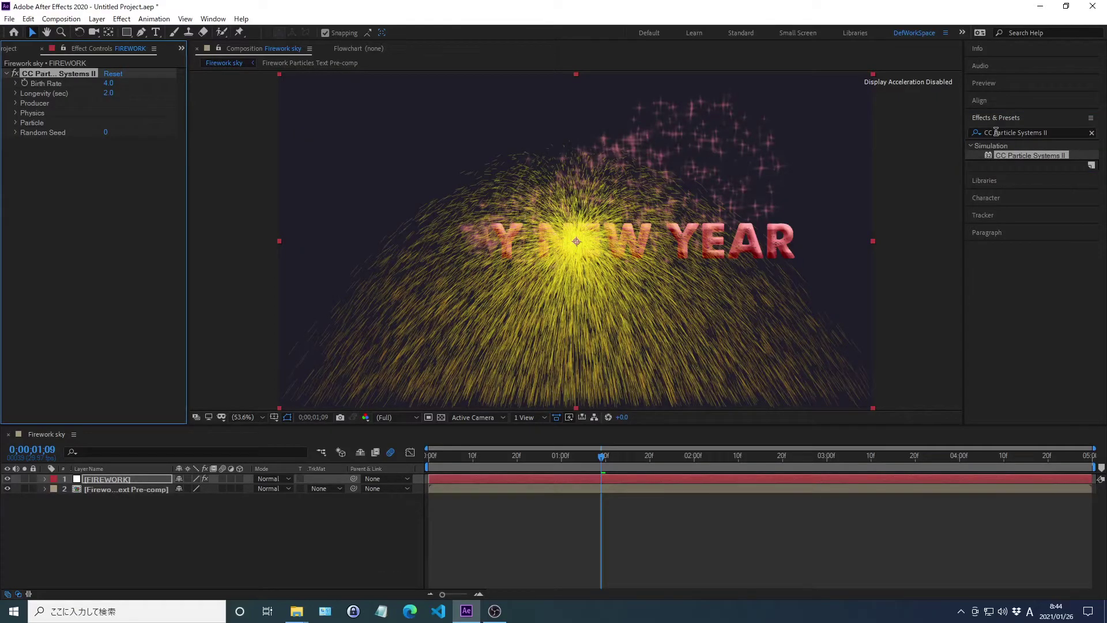
pyautogui.click(996, 118)
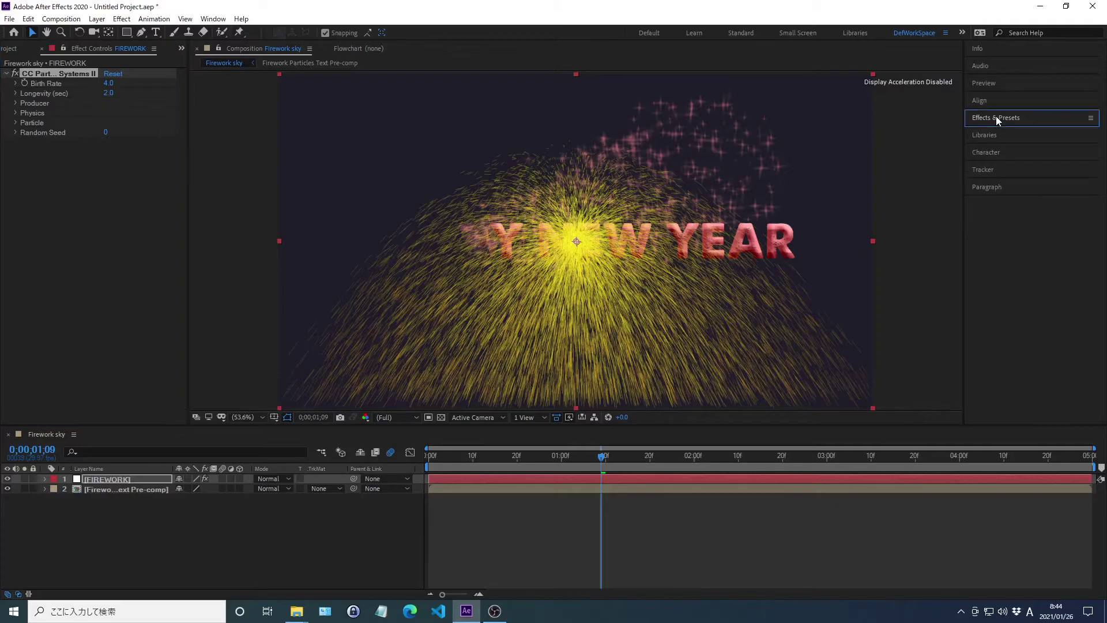
# Set the Longevity of CC Particle Systems II to 10 seconds
pyautogui.rightClick(45, 96)
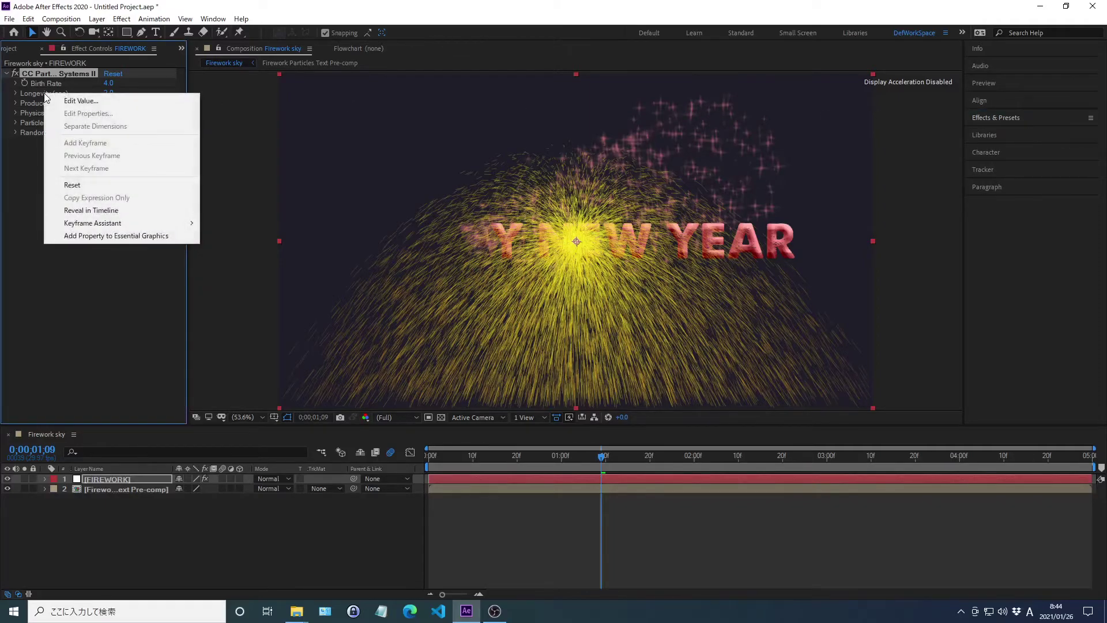
pyautogui.click(81, 100)
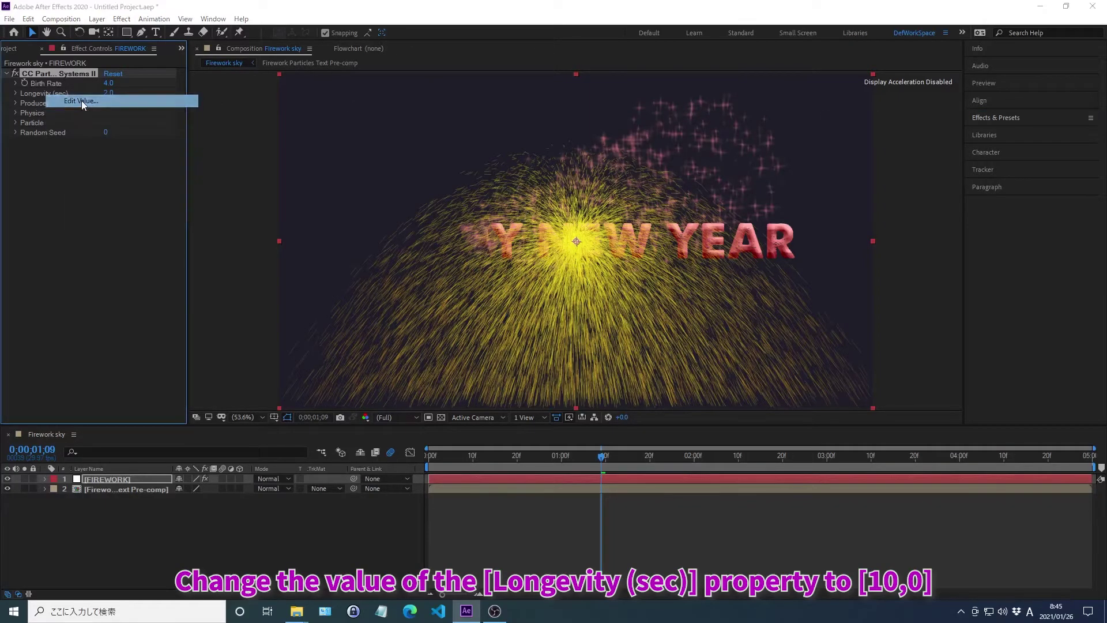
pyautogui.write('10')
pyautogui.press('Return')
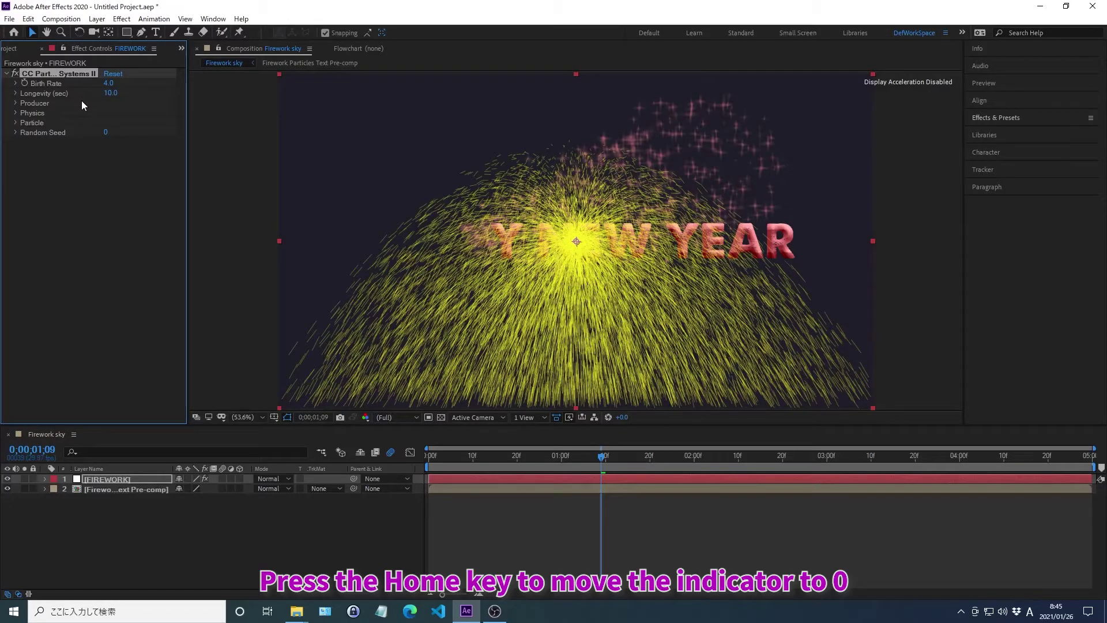
# At the start of the composition, set the particle Birth Rate to 20 and keyframe it
pyautogui.press('Home')
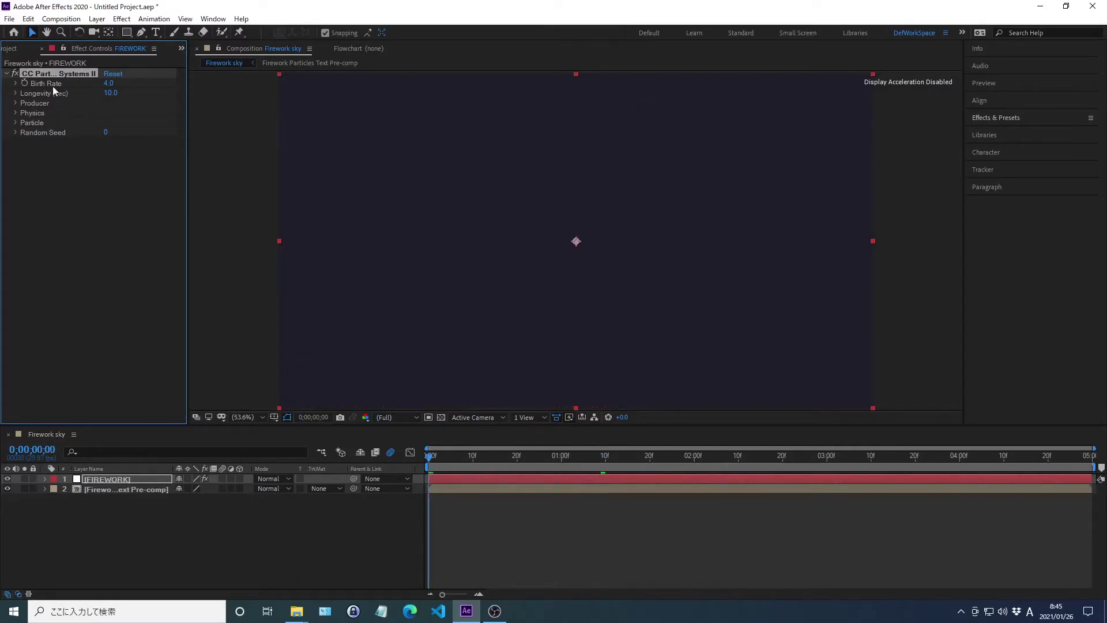
pyautogui.rightClick(48, 85)
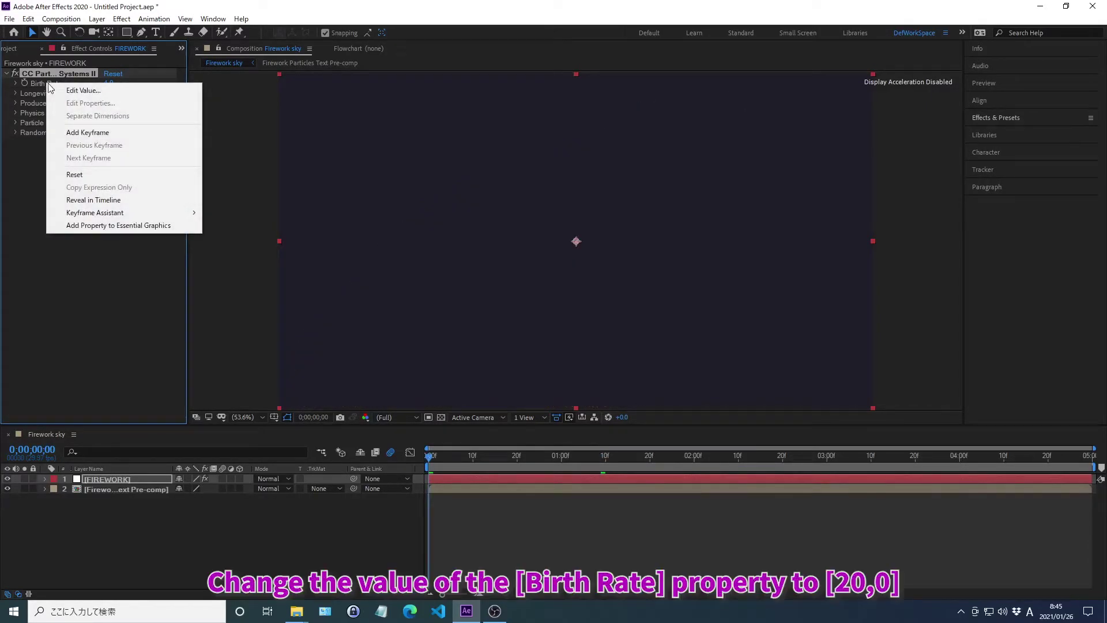
pyautogui.click(84, 91)
pyautogui.write('20')
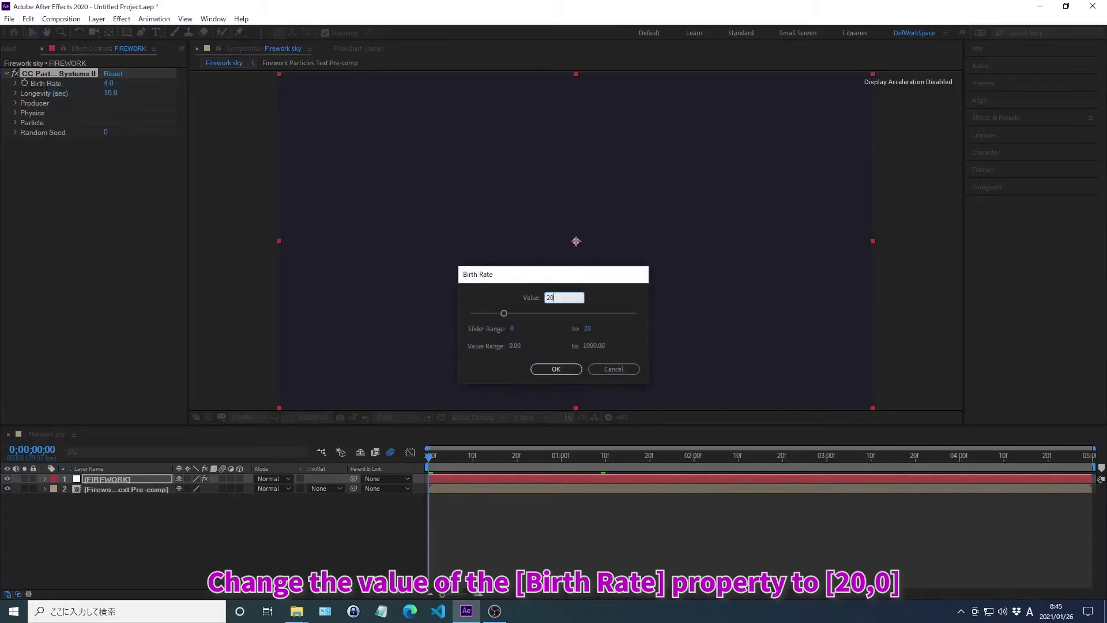
pyautogui.press('Return')
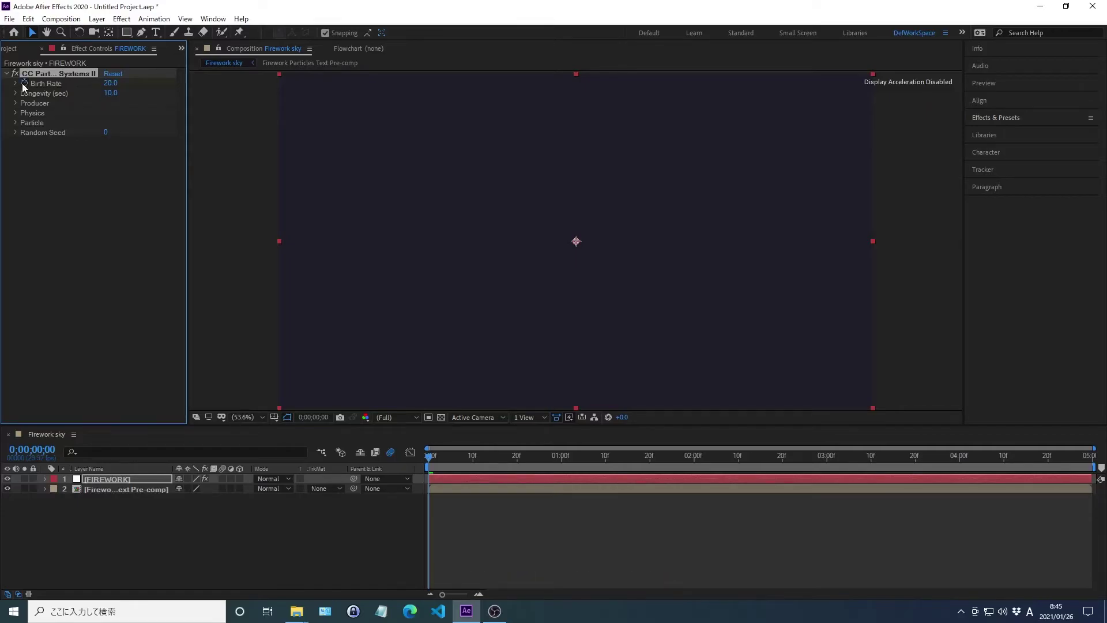
# Move to 0;00;00;03 and set the particle Birth Rate to 0 there
pyautogui.hotkey('alt', 'shift', 'j')
pyautogui.write('0;00')
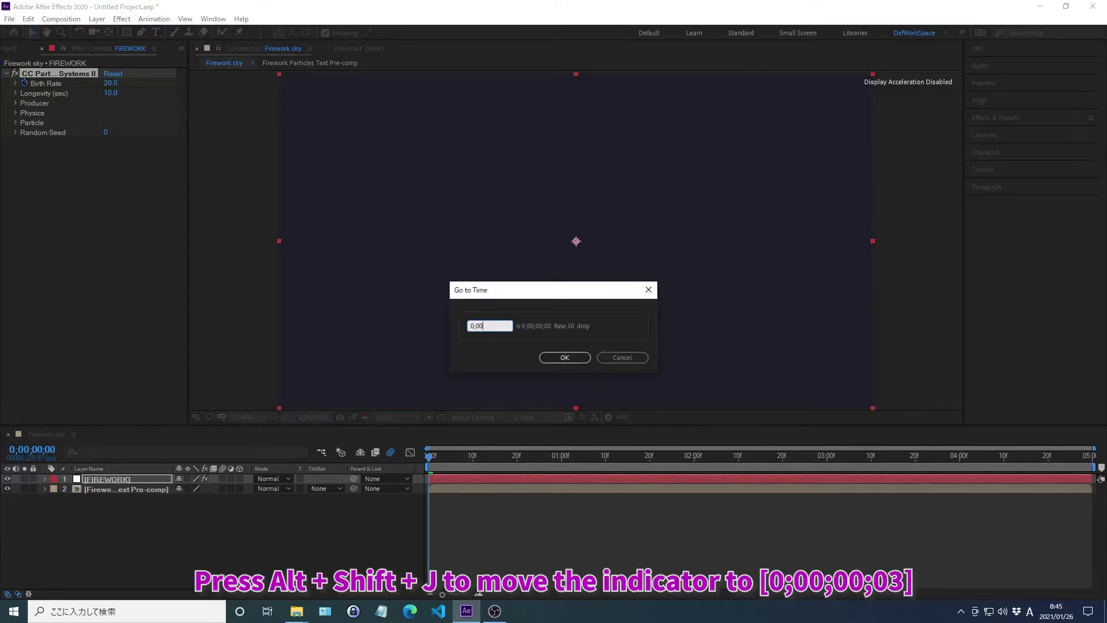
pyautogui.write(';00;03')
pyautogui.press('Return')
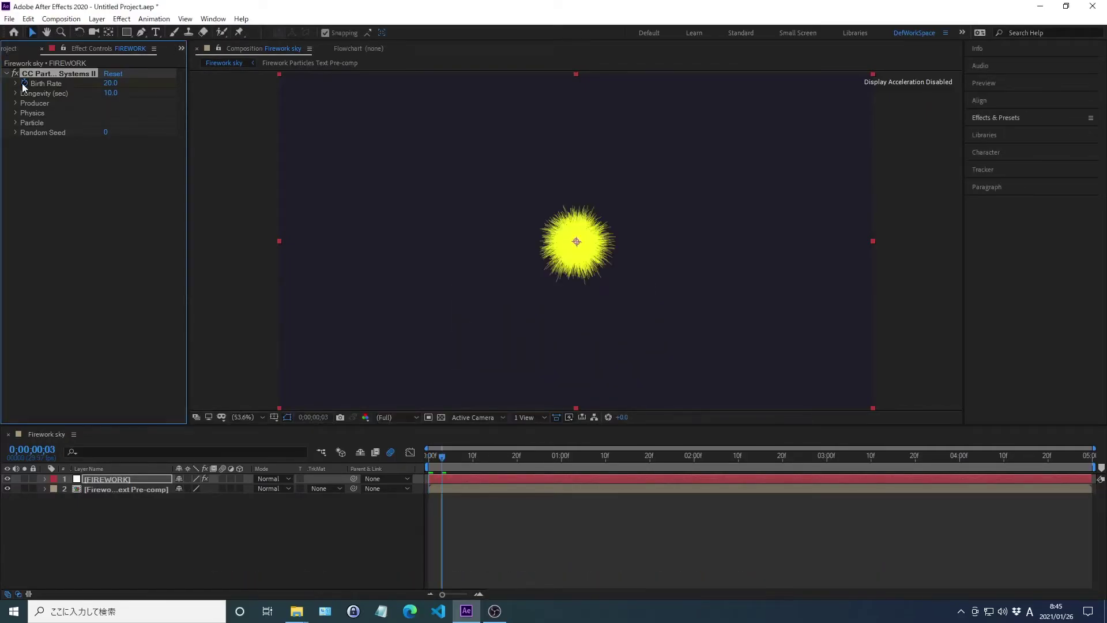
pyautogui.rightClick(46, 84)
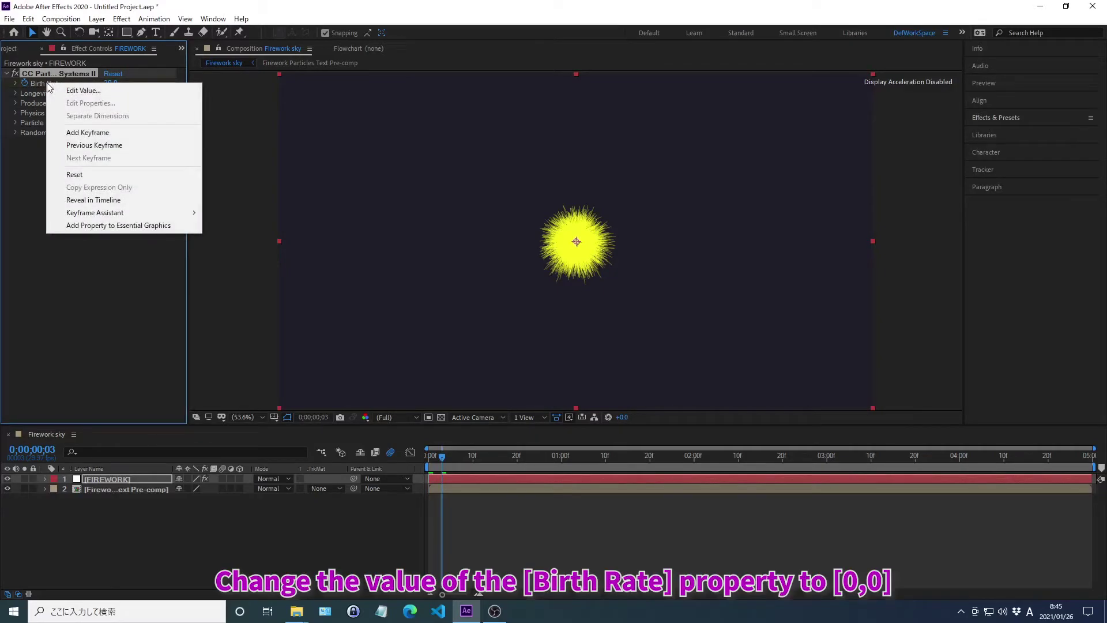
pyautogui.click(84, 90)
pyautogui.write('0')
pyautogui.press('Return')
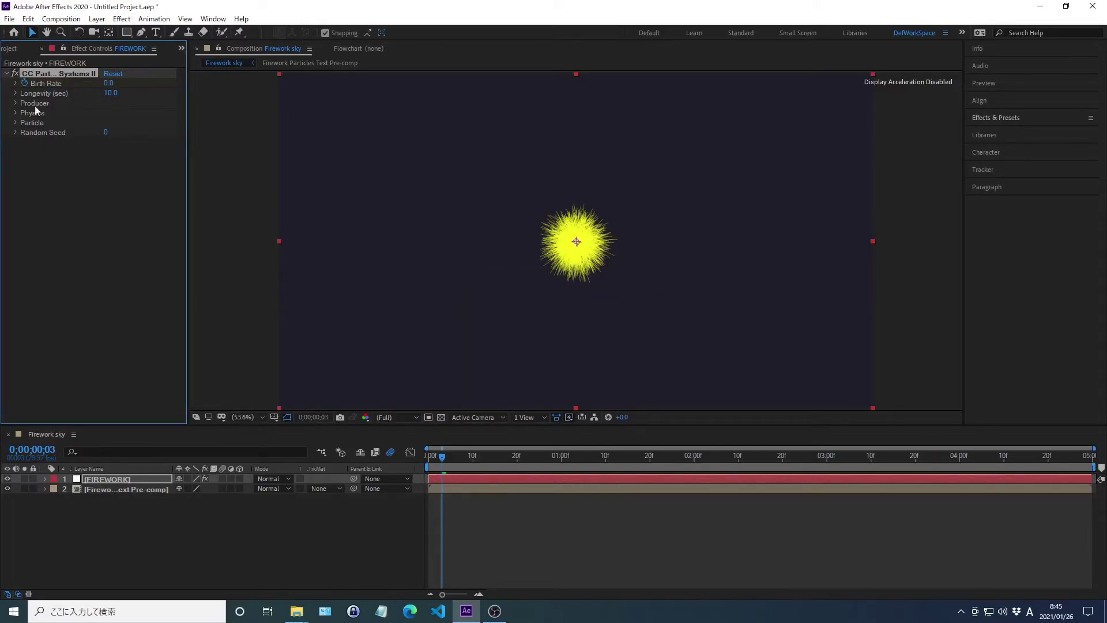
# Set the Velocity in the Physics settings of CC Particle Systems II to 0.5
pyautogui.click(15, 113)
pyautogui.rightClick(53, 133)
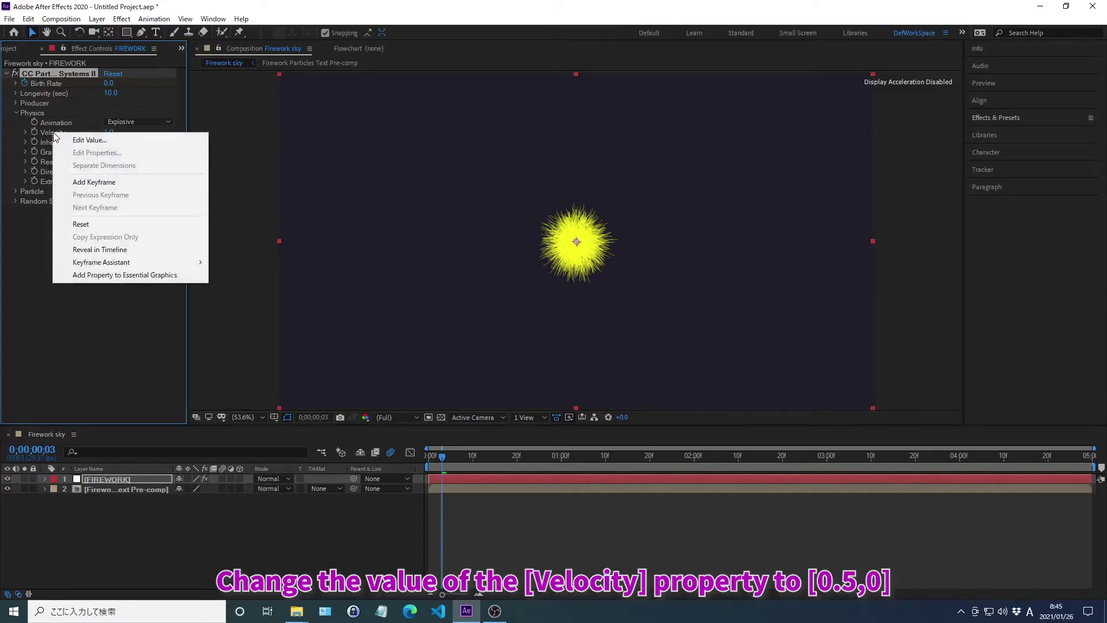
pyautogui.click(89, 140)
pyautogui.write('0.5')
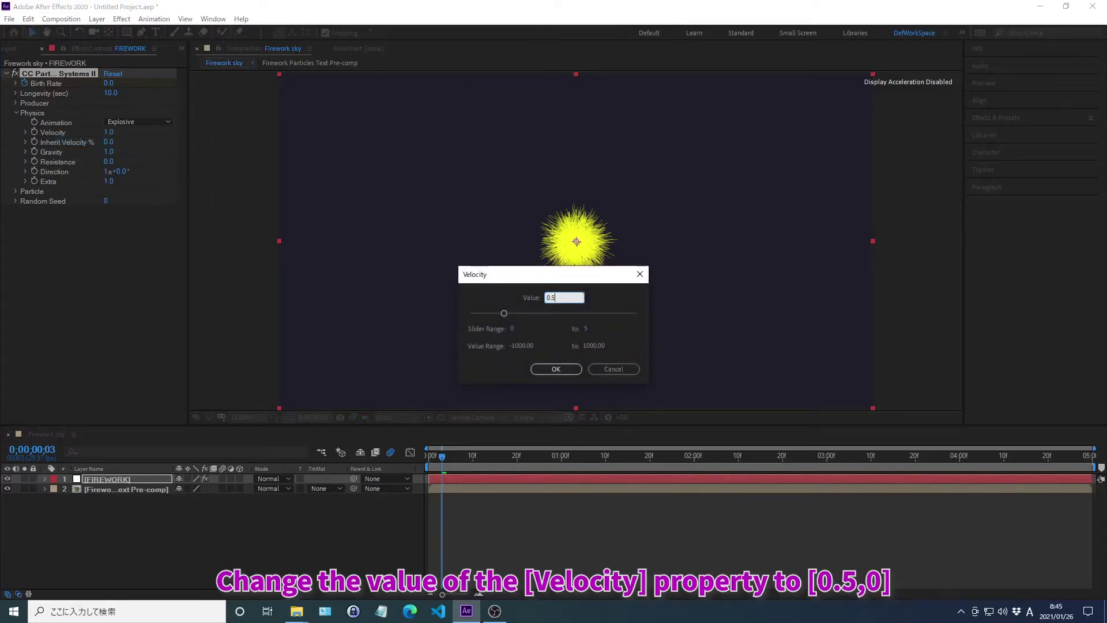
pyautogui.press('Return')
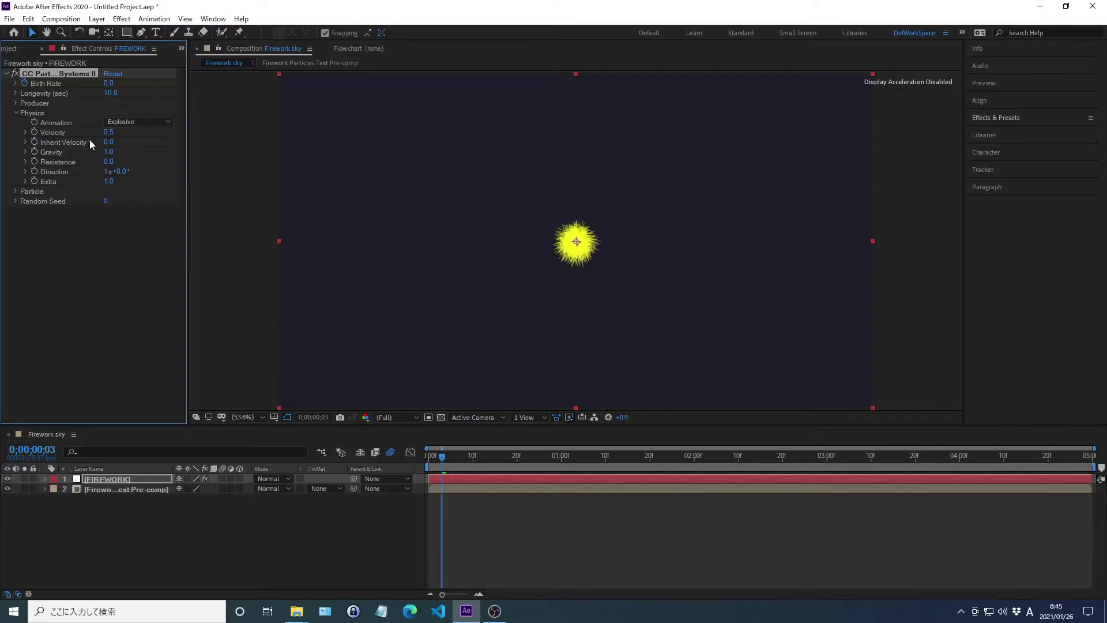
# Set the particle Gravity to 0.01 and the Resistance to 16 in the Physics settings
pyautogui.rightClick(51, 152)
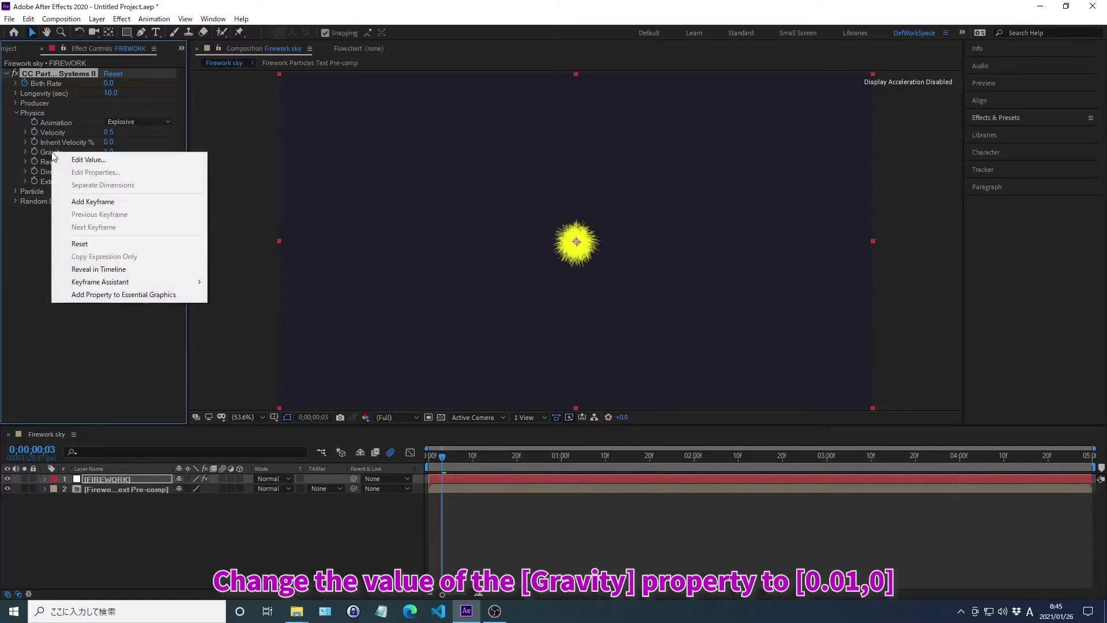
pyautogui.click(89, 159)
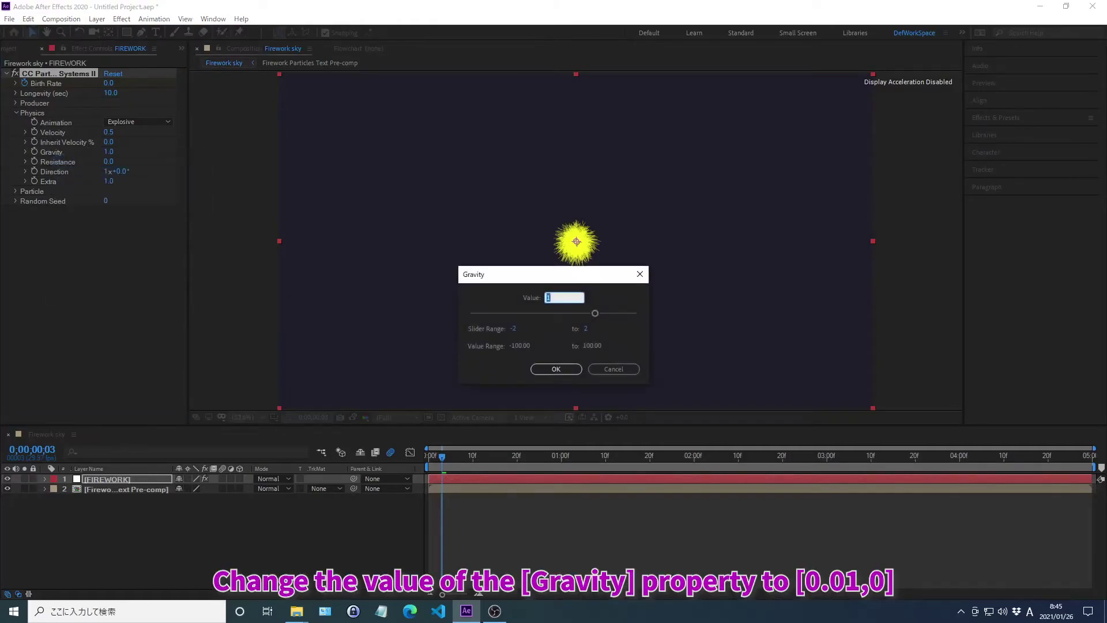
pyautogui.write('0.0')
pyautogui.press('Return')
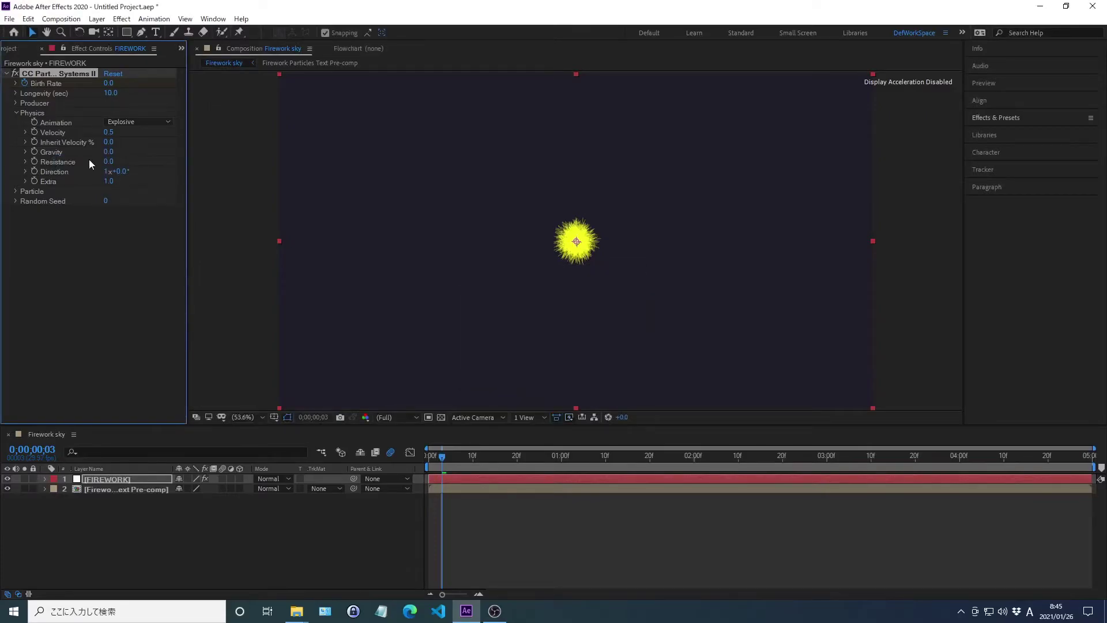
pyautogui.rightClick(59, 165)
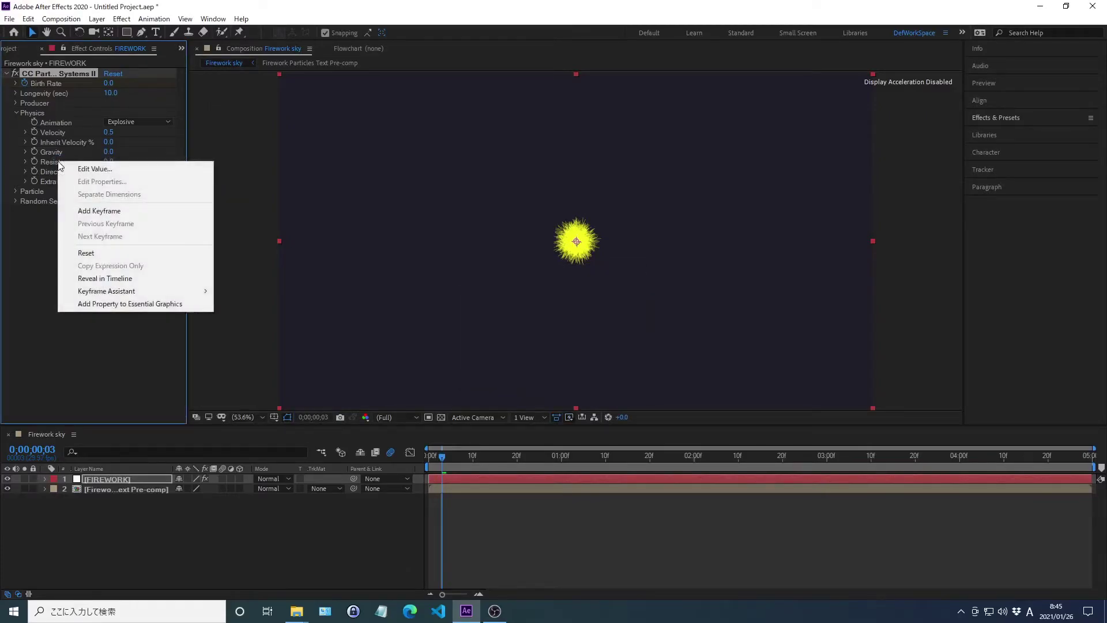
pyautogui.click(95, 168)
pyautogui.write('16')
pyautogui.press('Return')
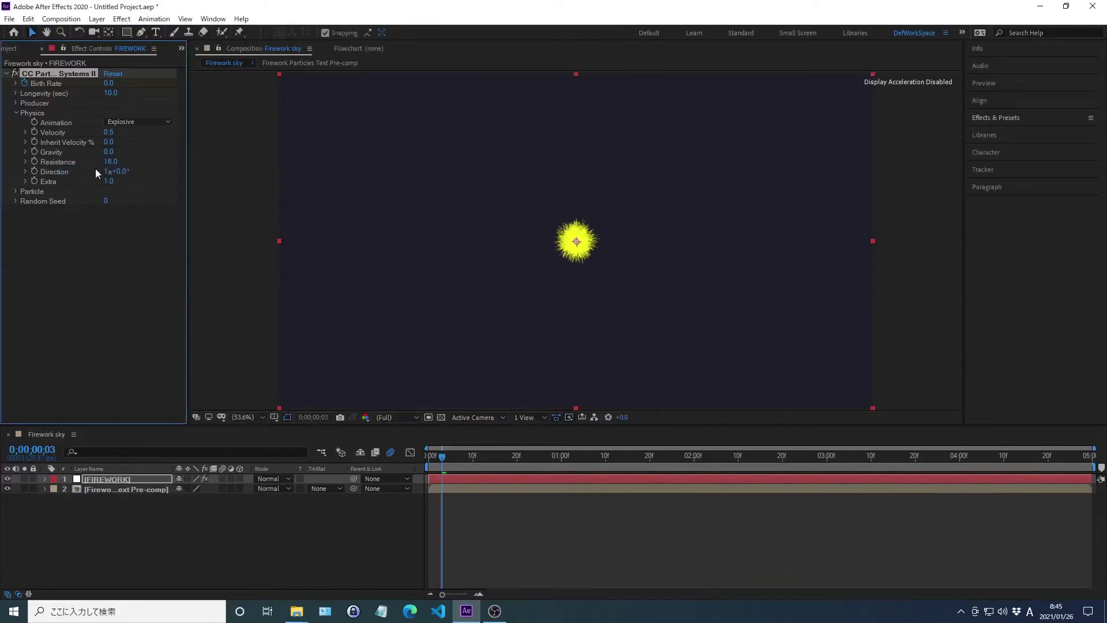
# Set the Max Opacity in the Particle settings of CC Particle Systems II to 80%
pyautogui.click(15, 114)
pyautogui.click(15, 123)
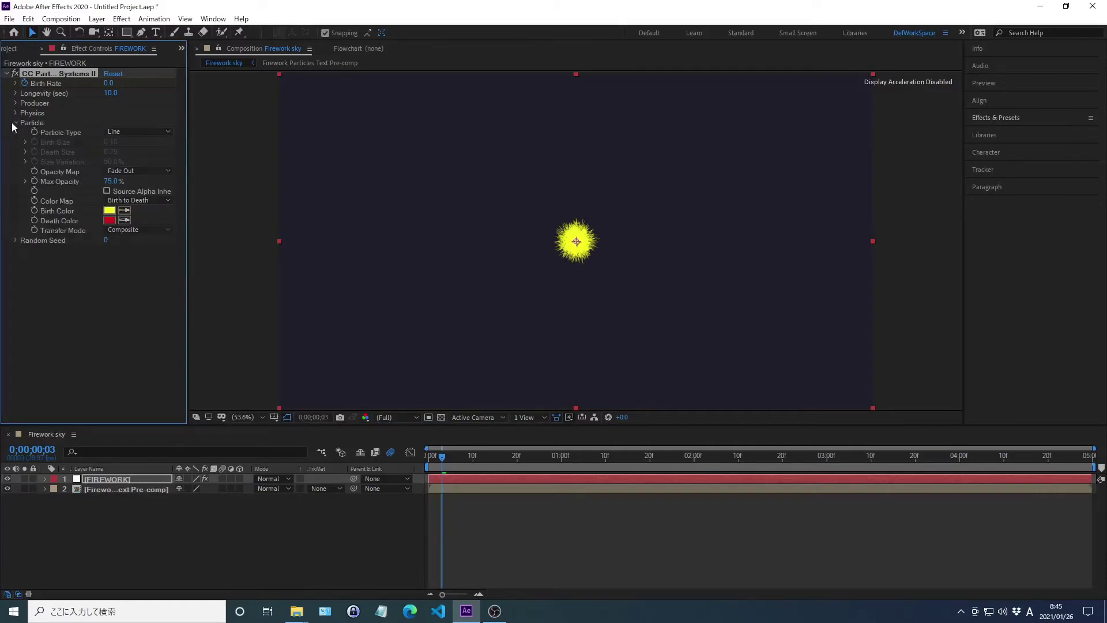
pyautogui.rightClick(60, 182)
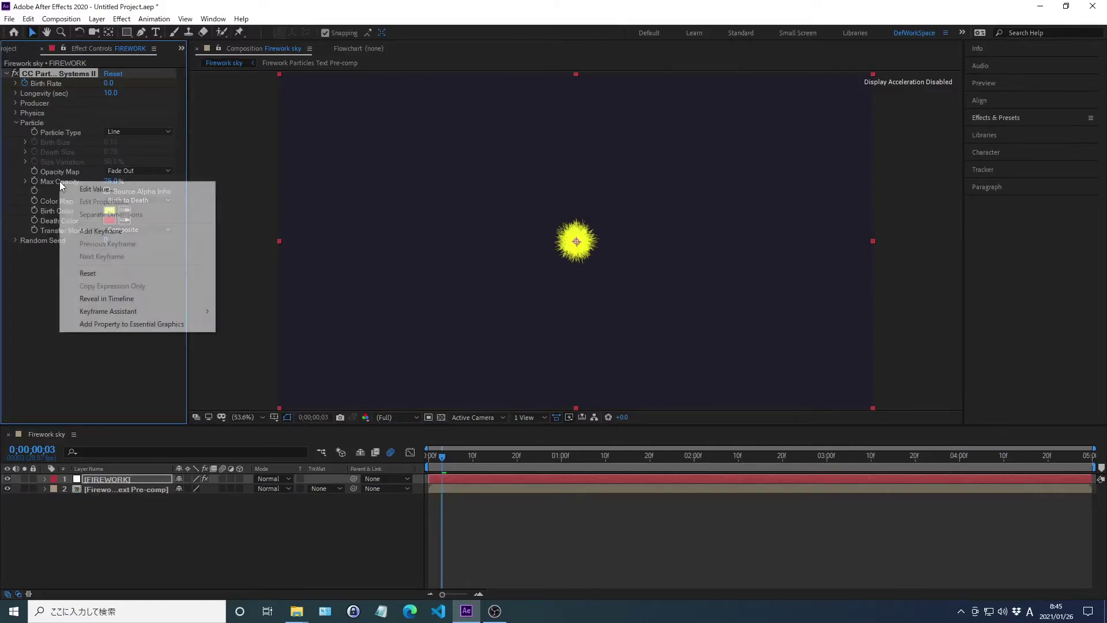
pyautogui.click(97, 188)
pyautogui.write('80')
pyautogui.press('Return')
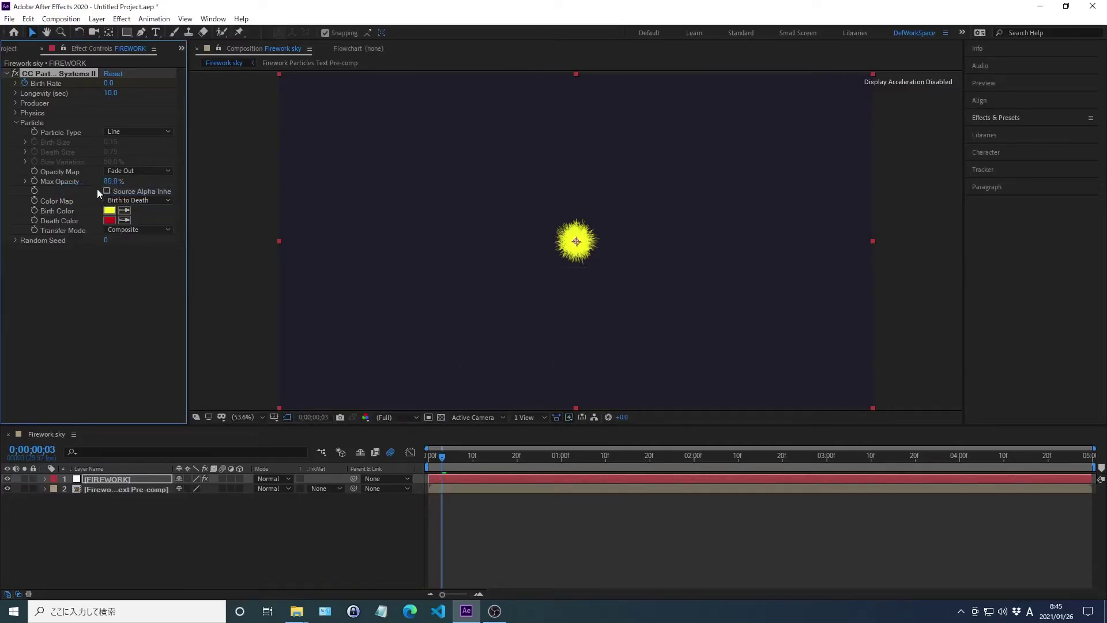
# Set the particle Birth Color to BF5656 and the Death Color to 661919
pyautogui.rightClick(60, 212)
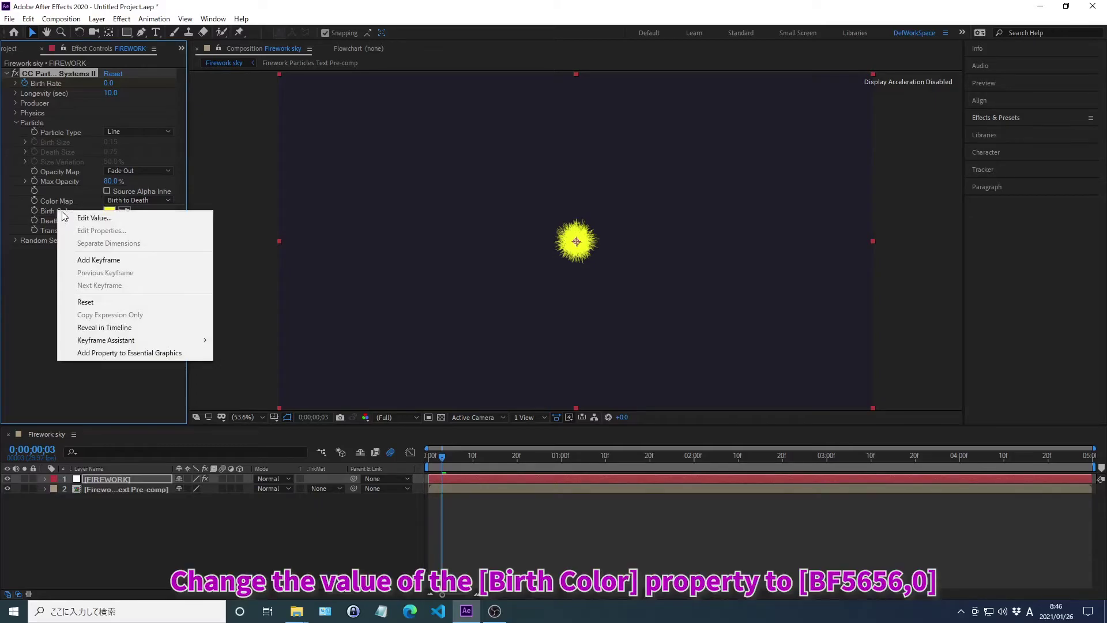
pyautogui.click(95, 217)
pyautogui.write('BF5656')
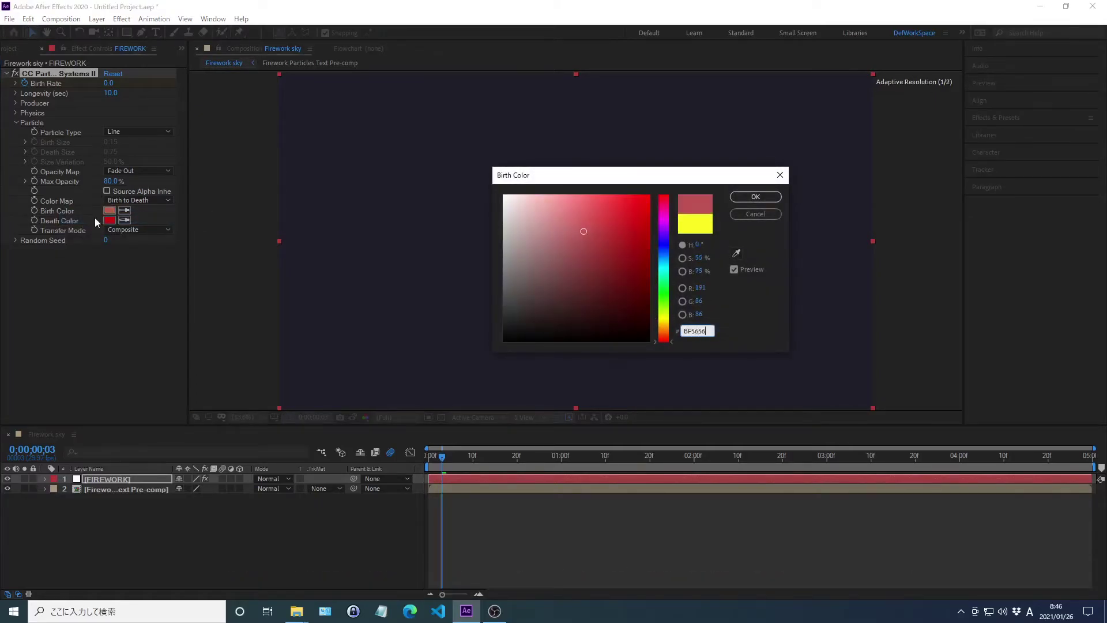
pyautogui.press('Return')
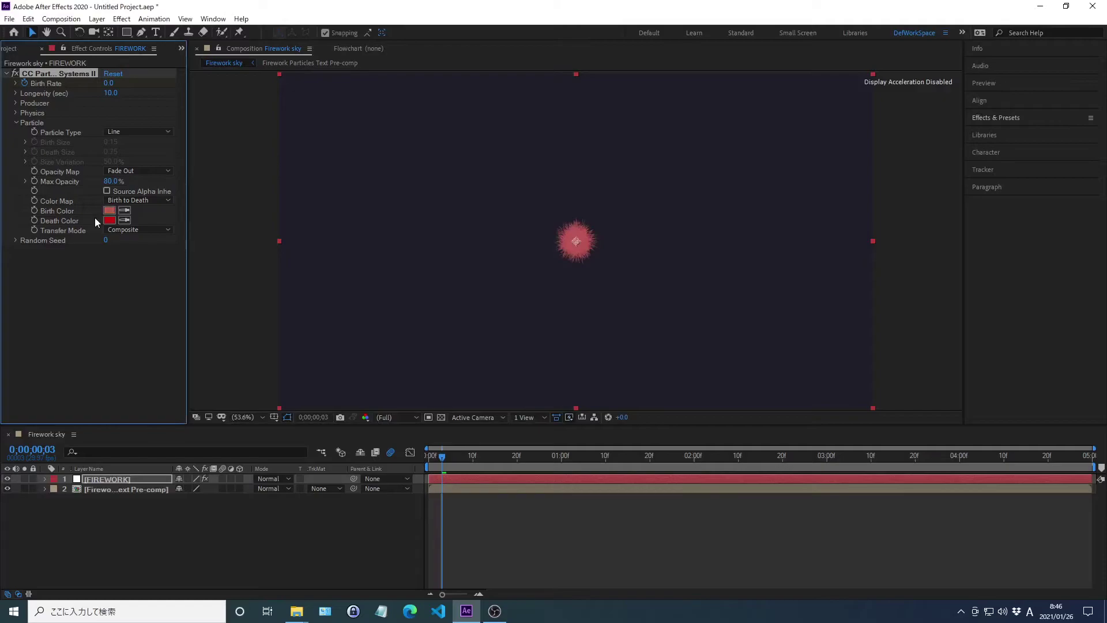
pyautogui.rightClick(67, 222)
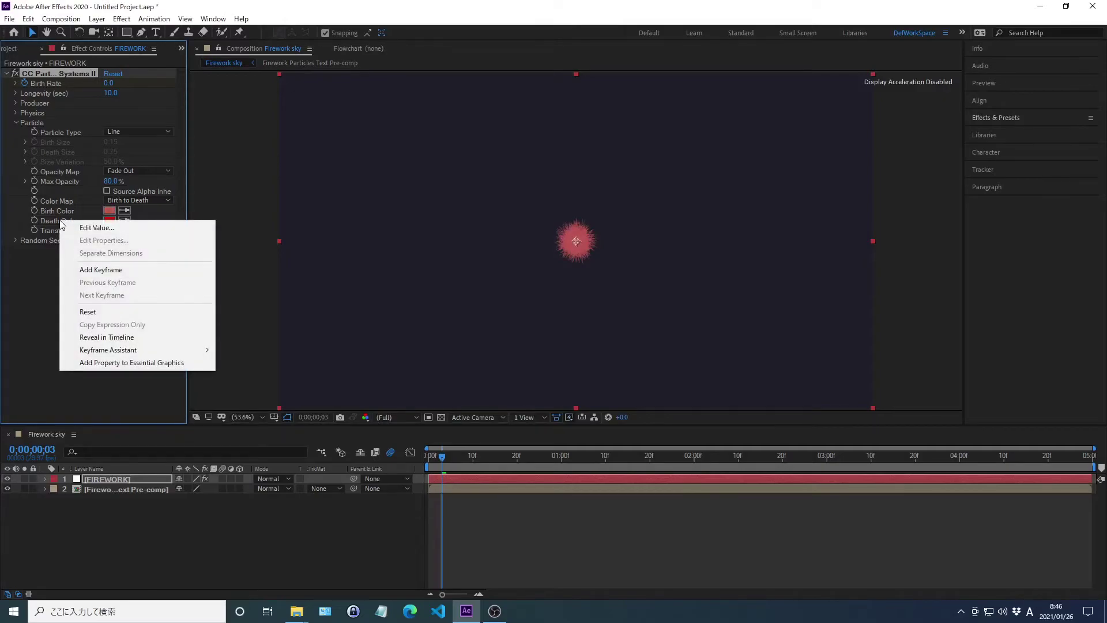
pyautogui.click(97, 227)
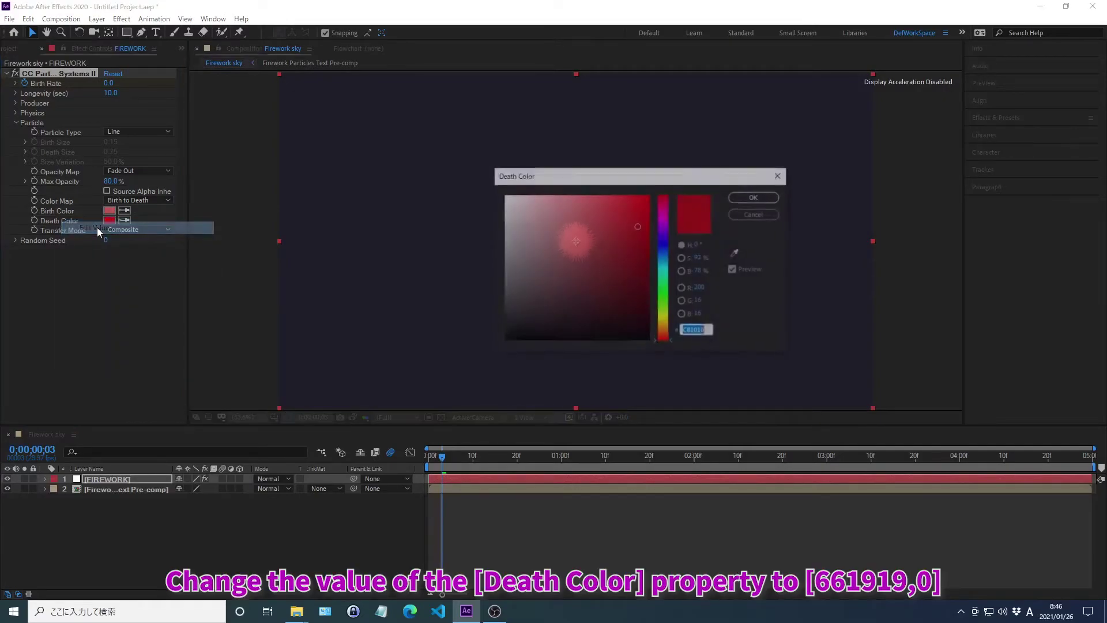
pyautogui.write('661919')
pyautogui.press('Return')
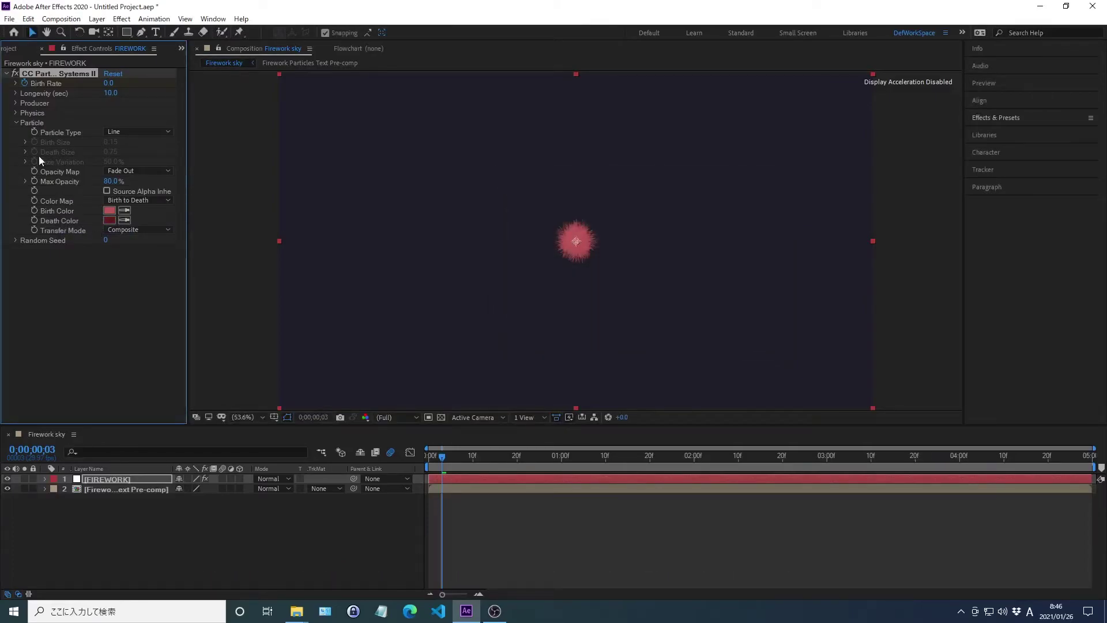
pyautogui.click(15, 122)
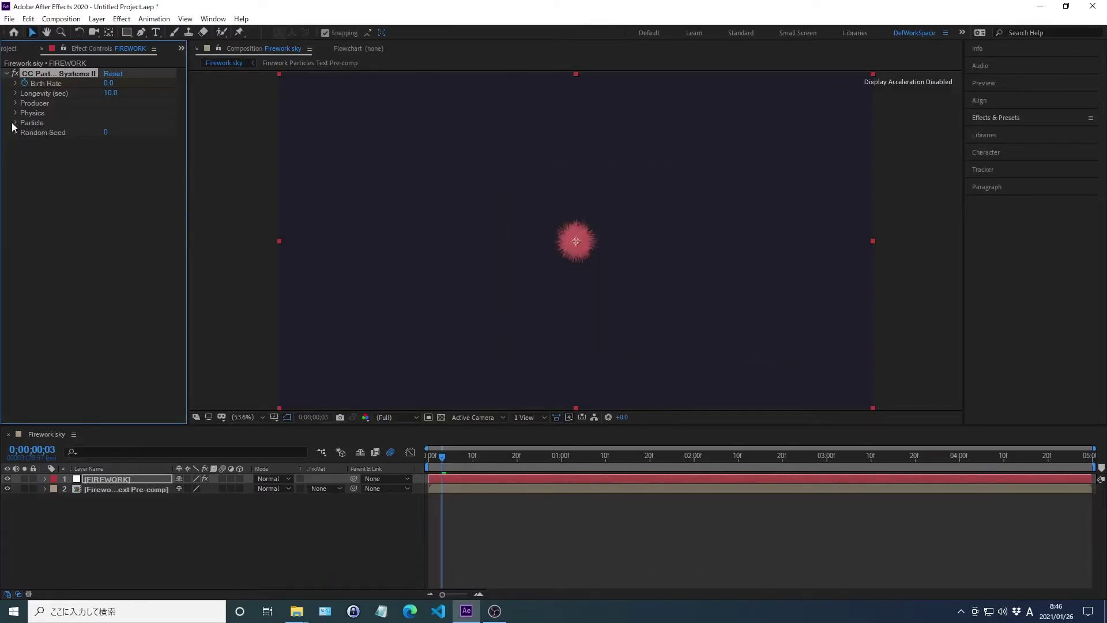
# Duplicate the FIREWORK layer and rename the copy Star_Firework
pyautogui.click(173, 548)
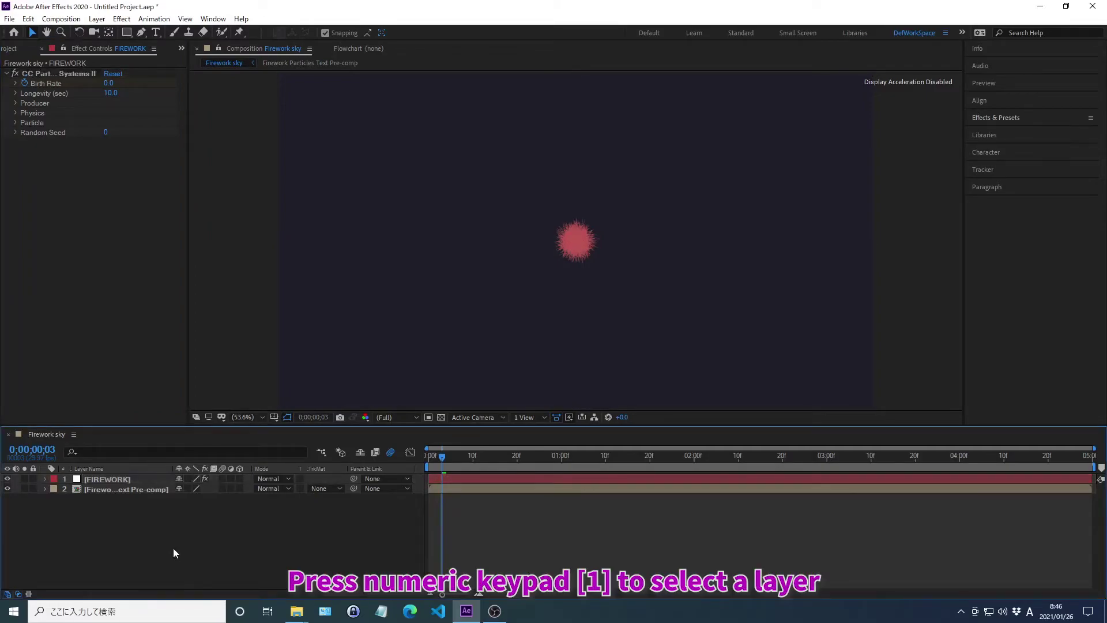
pyautogui.press('KP_1')
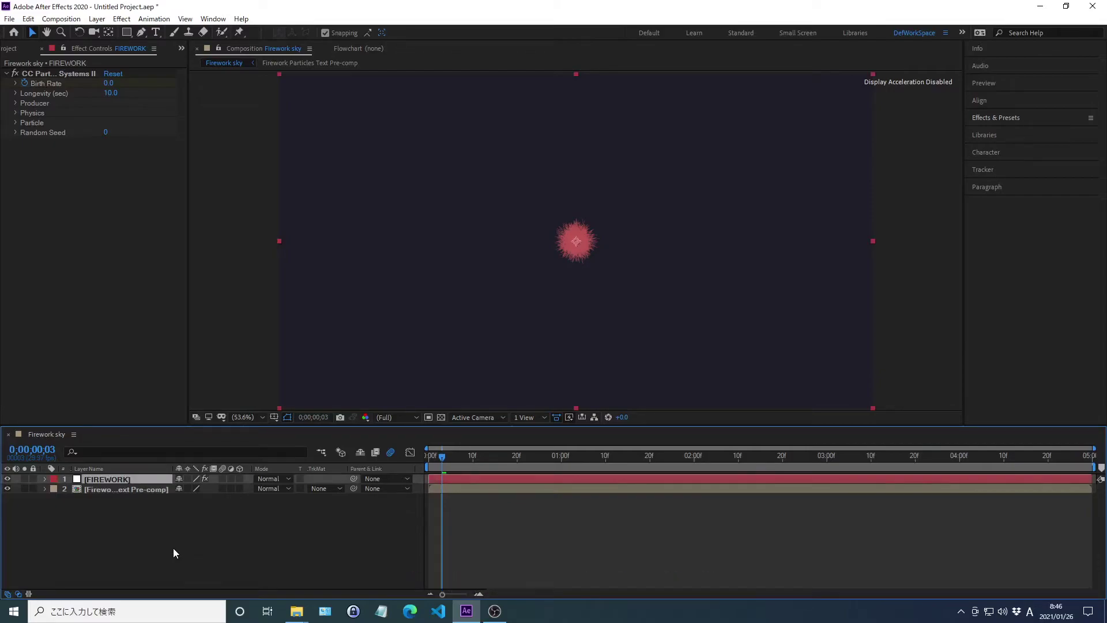
pyautogui.hotkey('ctrl', 'd')
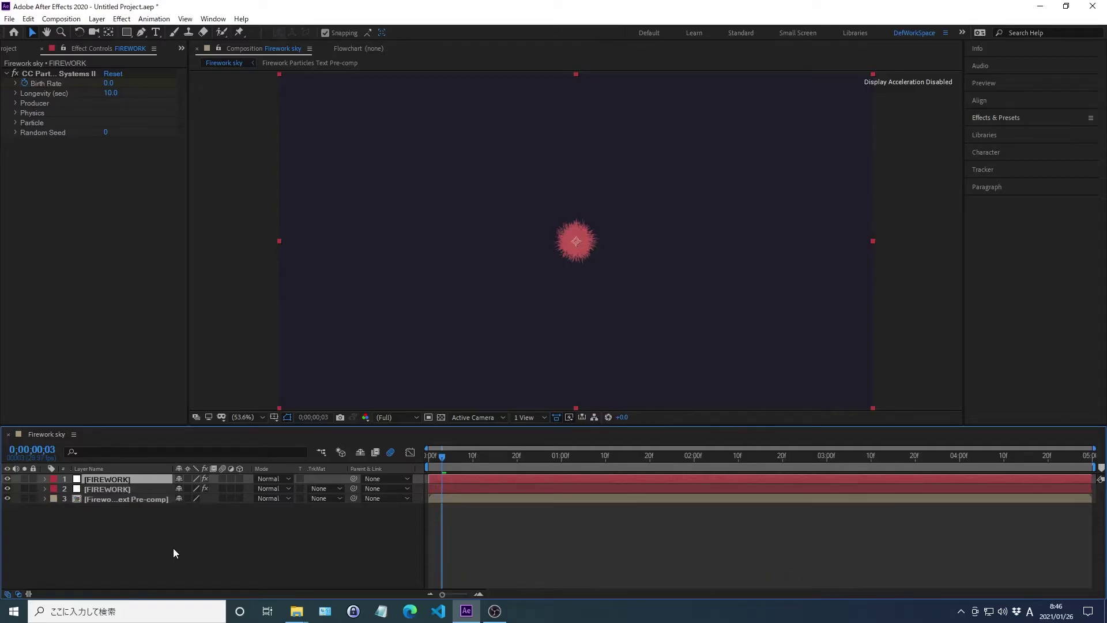
pyautogui.press('Return')
pyautogui.write('Star_Firework')
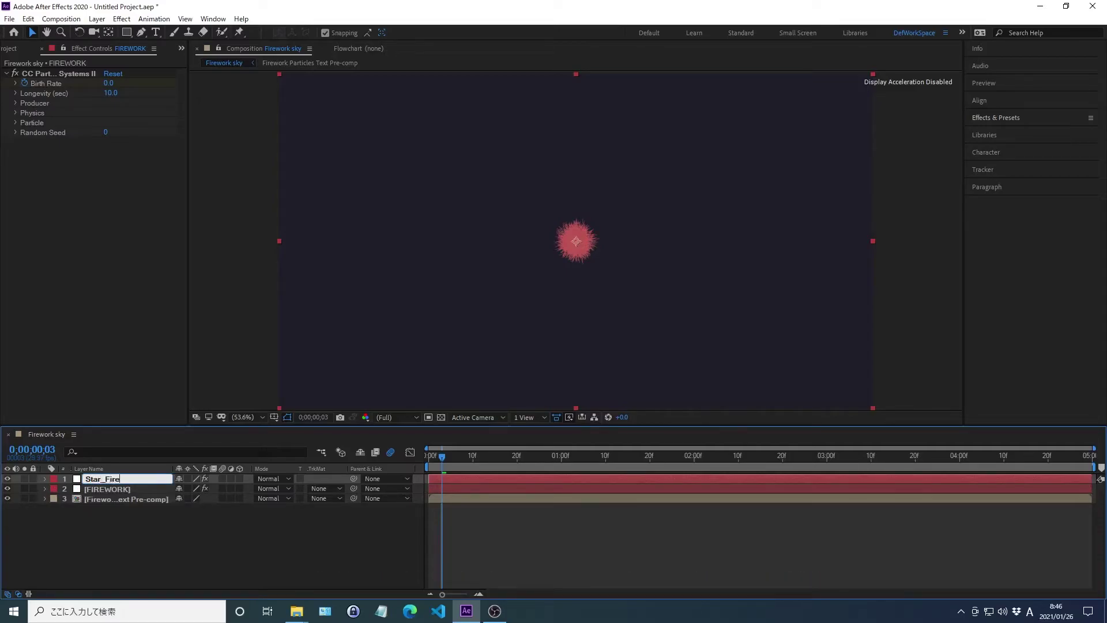
pyautogui.press('Return')
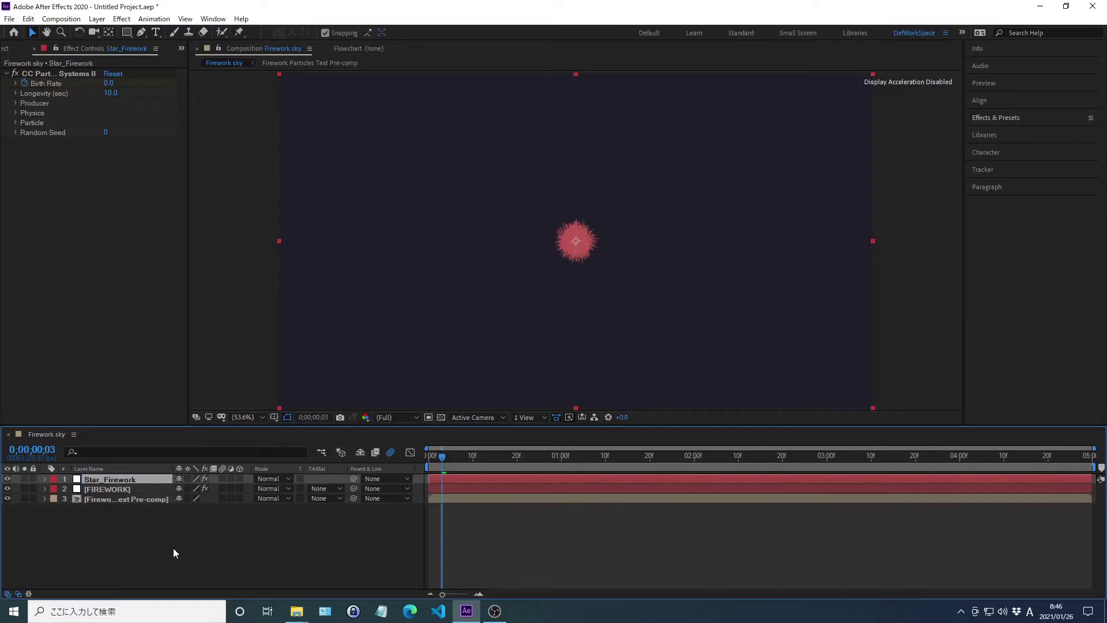
# Change the Particle Type of the Star_Firework layer's CC Particle Systems II effect to Star
pyautogui.click(15, 122)
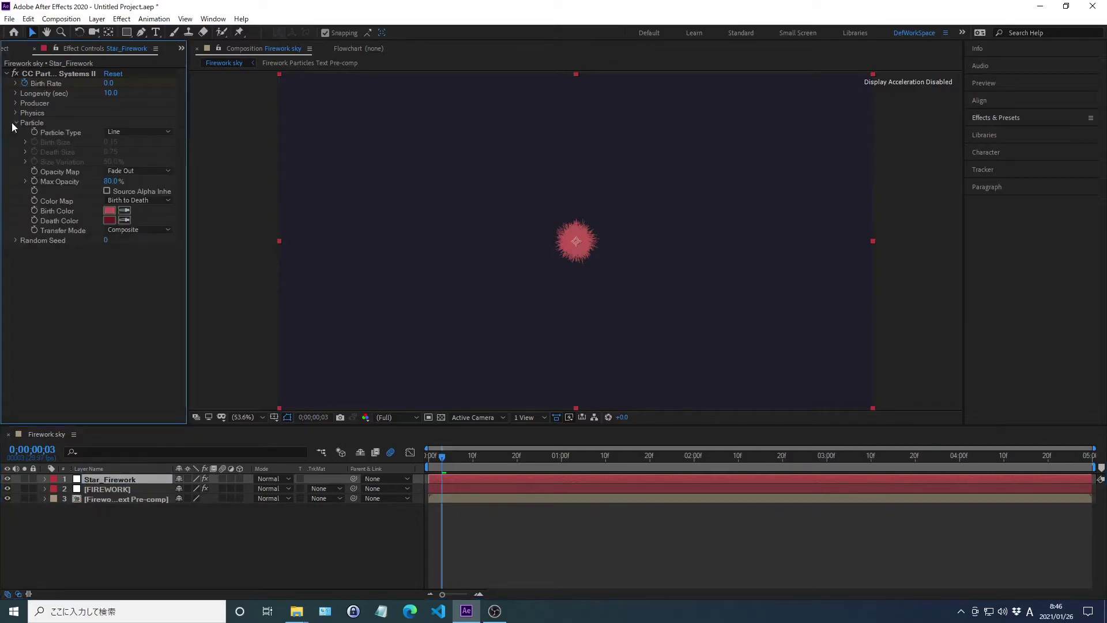
pyautogui.click(130, 137)
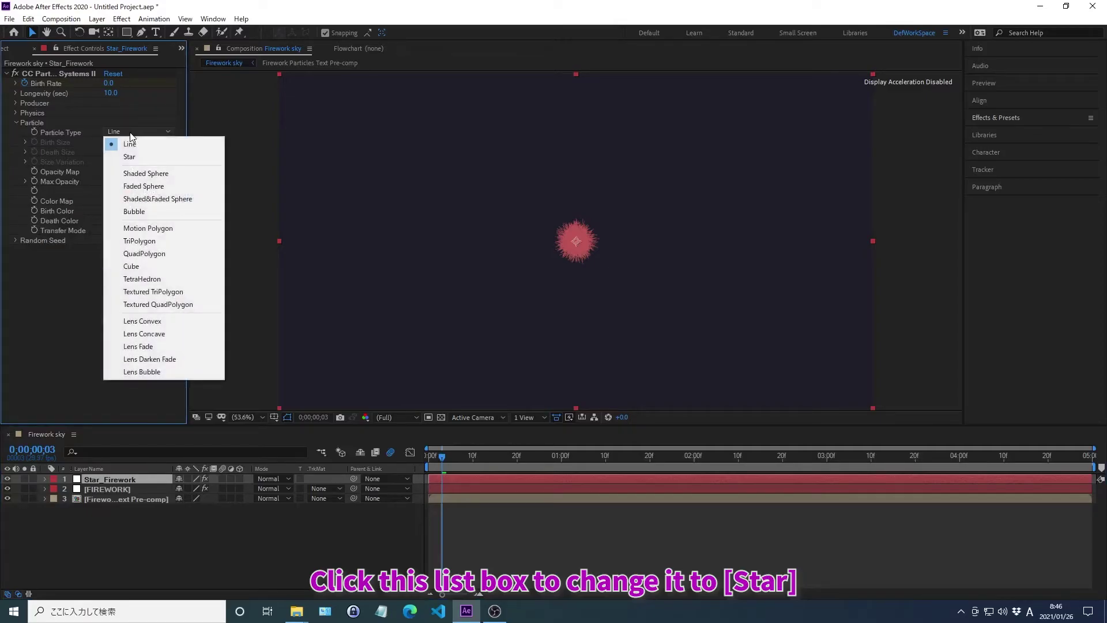
pyautogui.click(129, 156)
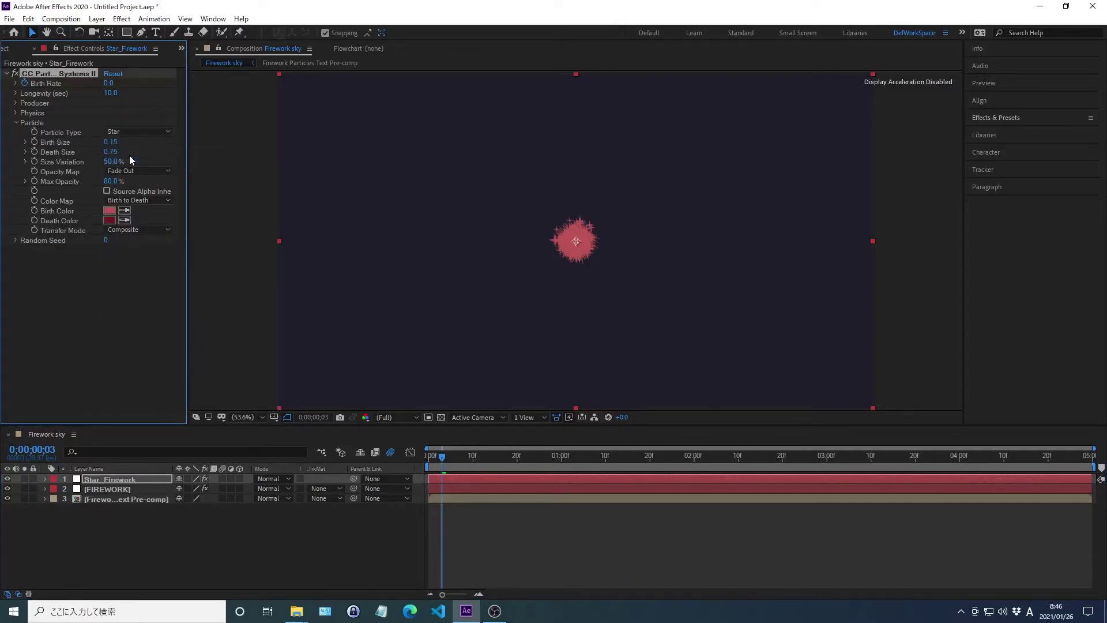
# Set the star particles' Birth Size to 0.05 and Death Size to 0.01
pyautogui.rightClick(56, 141)
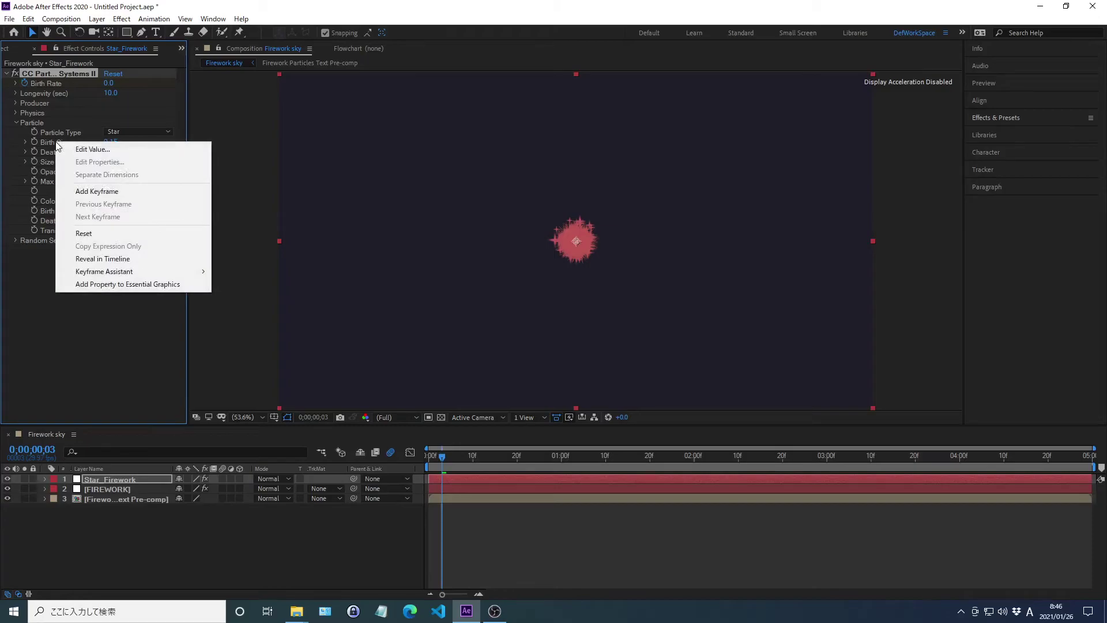
pyautogui.click(93, 150)
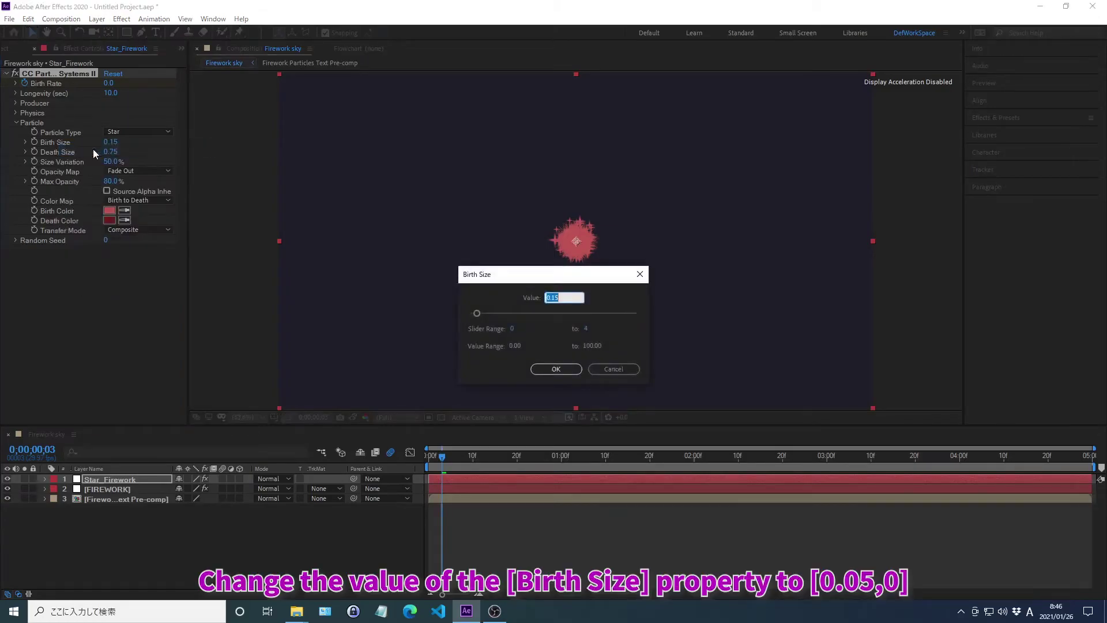
pyautogui.write('0.05')
pyautogui.press('Return')
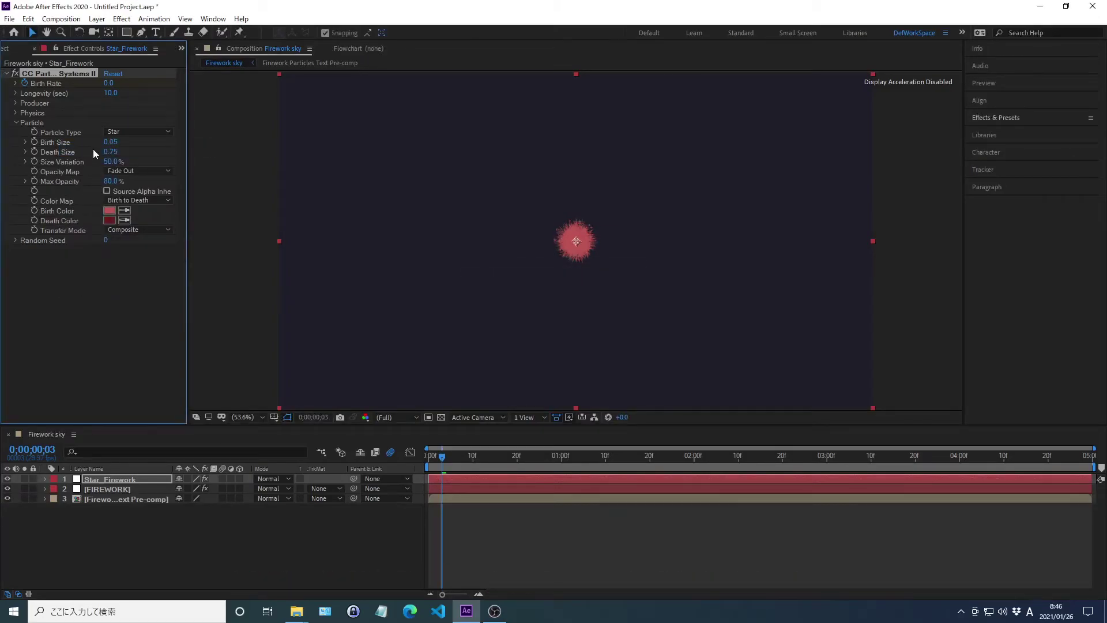
pyautogui.rightClick(59, 154)
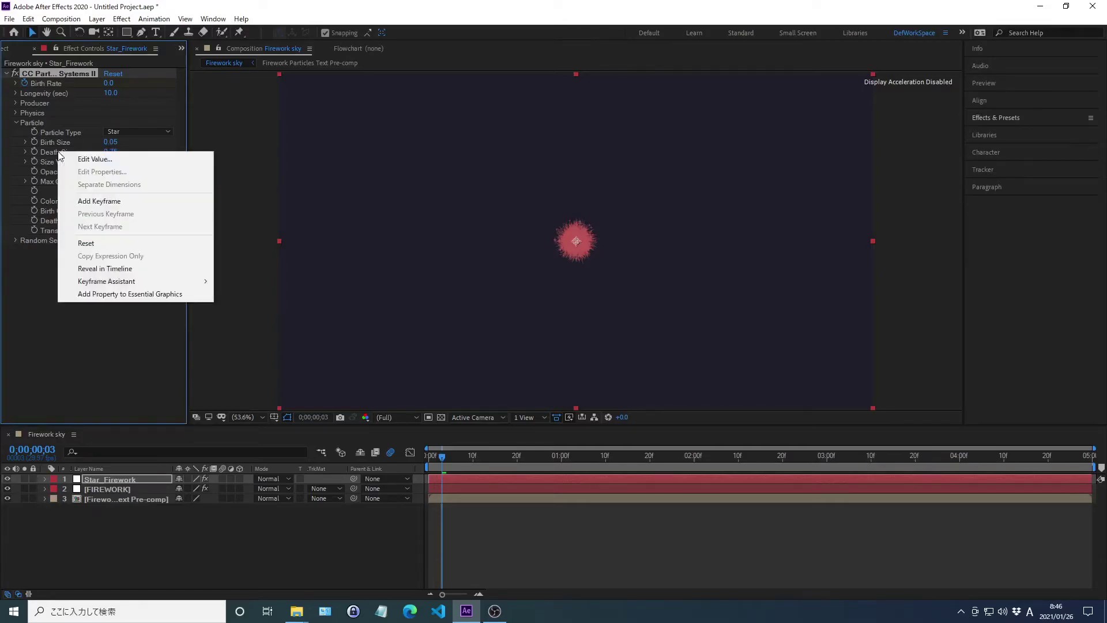
pyautogui.click(95, 159)
pyautogui.write('0.01')
pyautogui.press('Return')
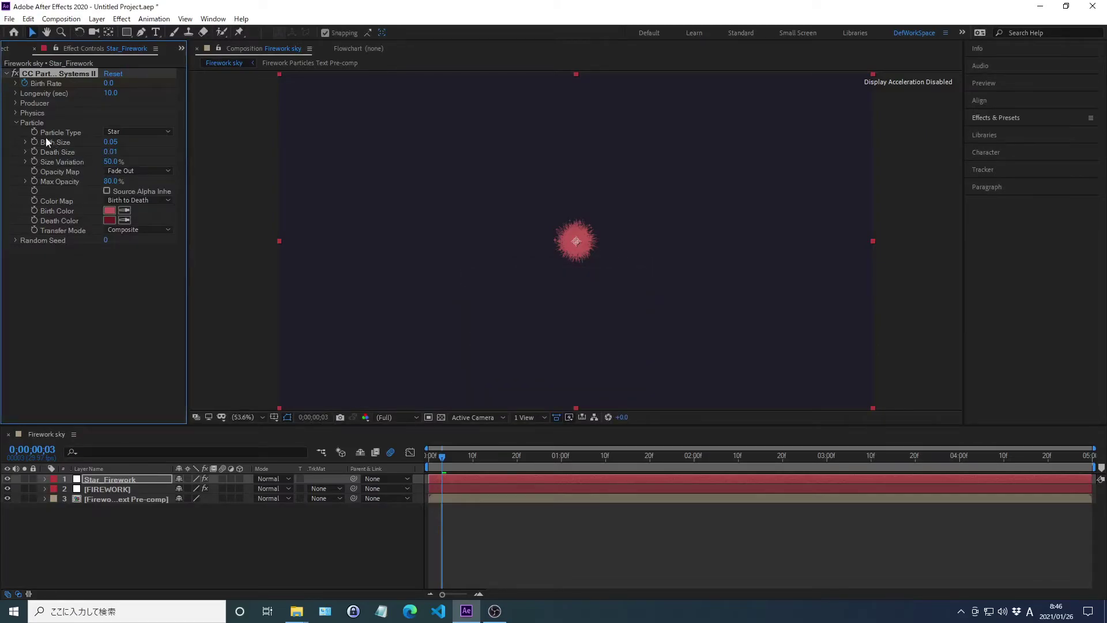
pyautogui.click(14, 124)
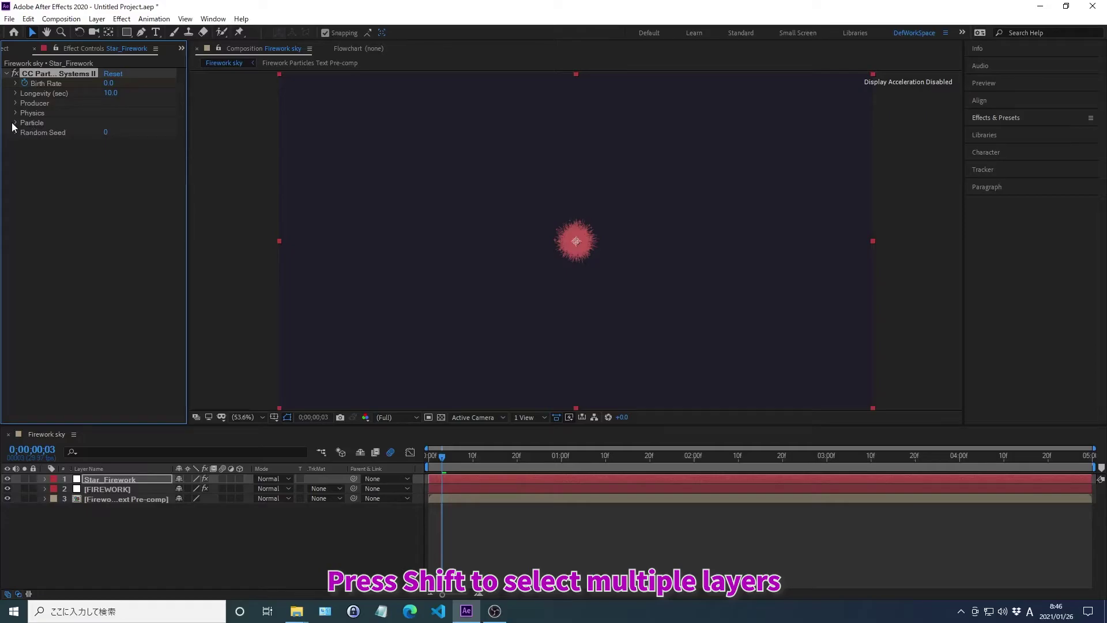
# Precompose the Star_Firework and FIREWORK layers as Firework Pre-comp, moving all attributes into the new composition
pyautogui.click(98, 478)
pyautogui.keyDown('shift'); pyautogui.click(97, 489); pyautogui.keyUp('shift')
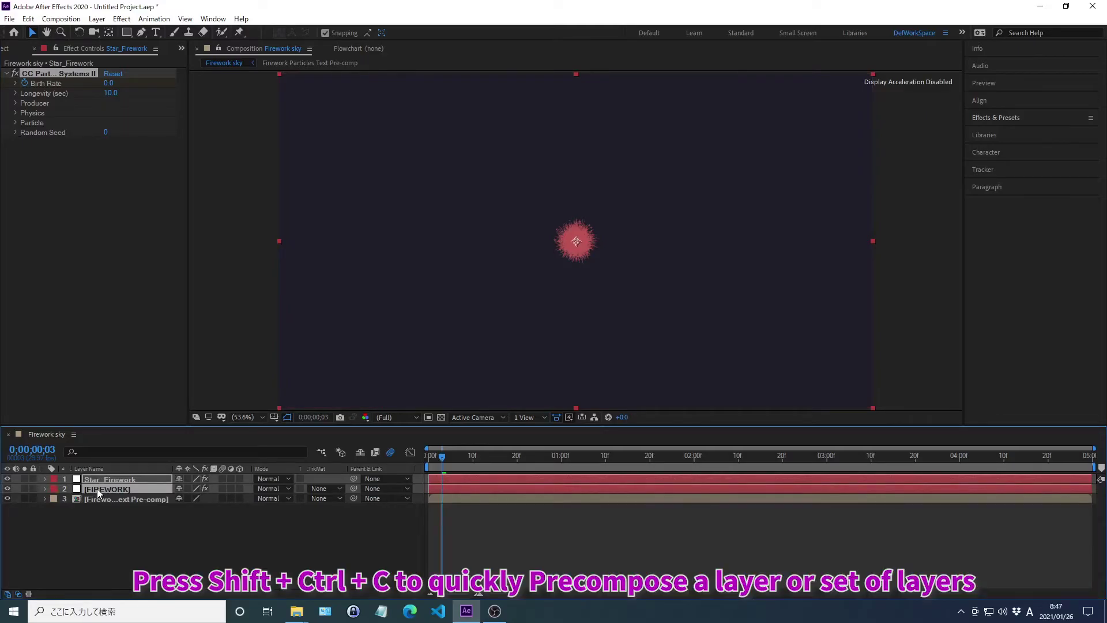
pyautogui.hotkey('ctrl', 'shift', 'c')
pyautogui.write('Firework Pre-comp')
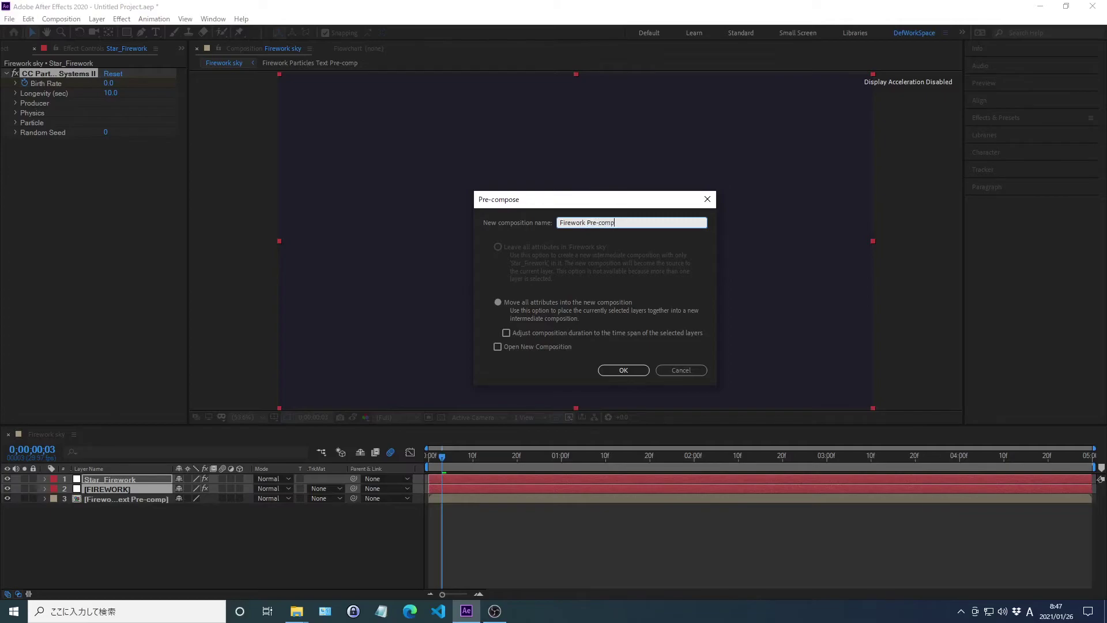
pyautogui.click(497, 302)
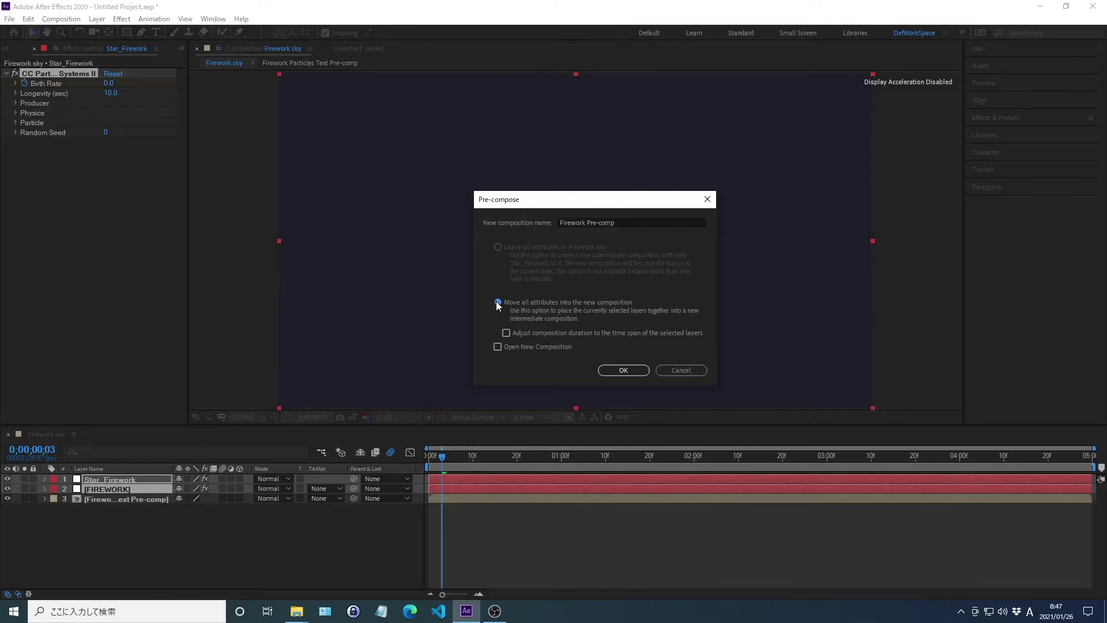
pyautogui.click(623, 370)
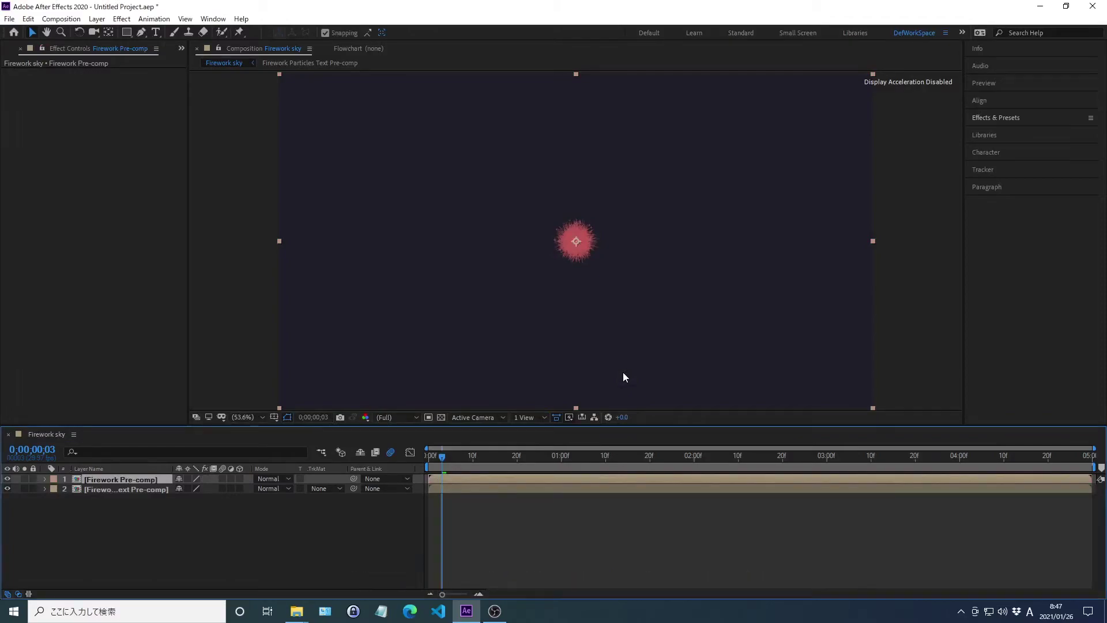
# Set the Position of the Firework Pre-comp layer to 318, 532
pyautogui.press('p')
pyautogui.rightClick(96, 489)
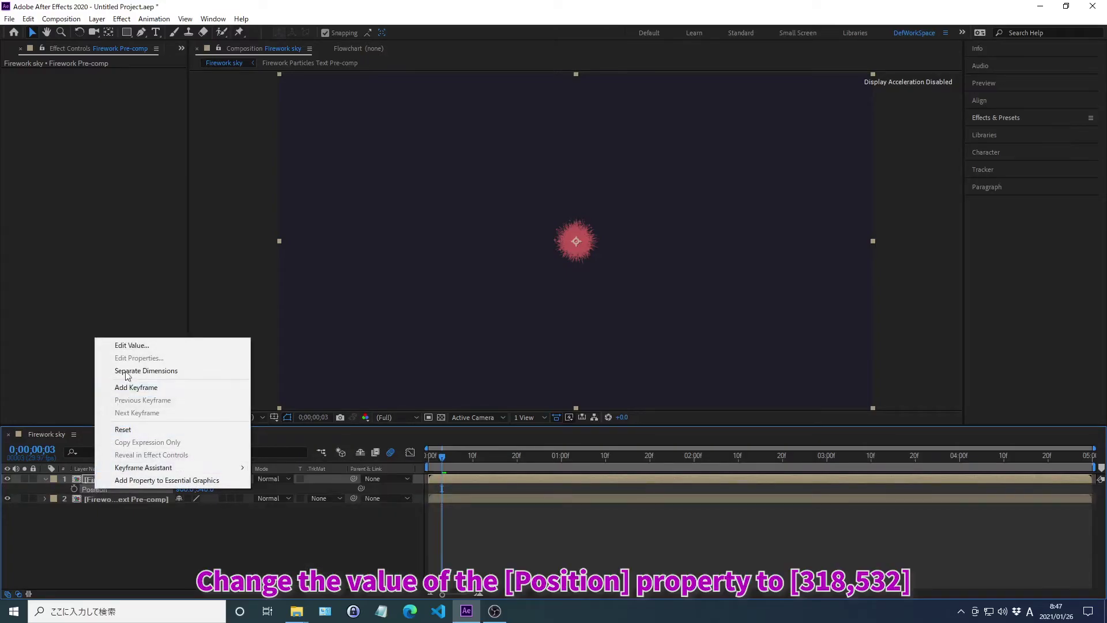
pyautogui.click(133, 345)
pyautogui.write('318')
pyautogui.press('Tab')
pyautogui.write('532')
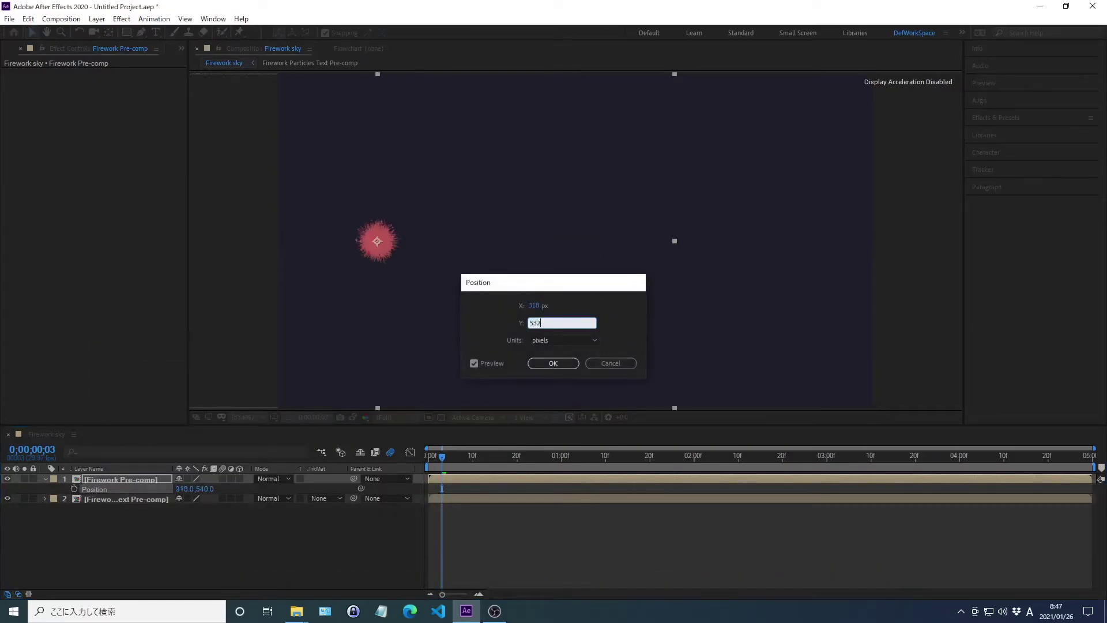
pyautogui.press('Return')
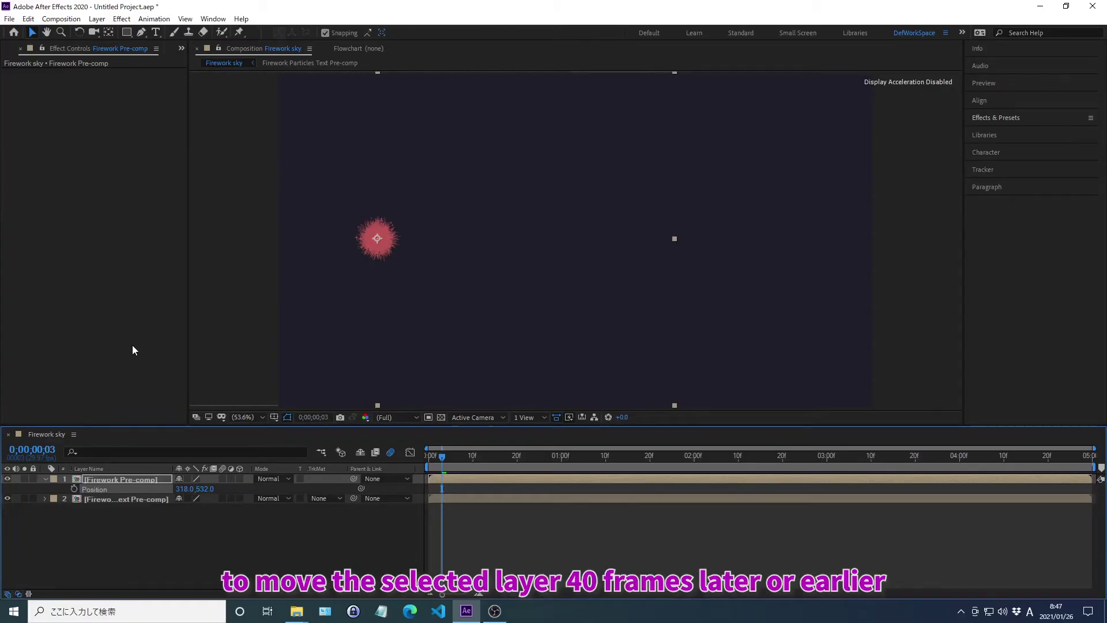
# Shift the Firework Pre-comp layer 40 frames later in the timeline and preview the animation
pyautogui.hotkey('alt', 'shift', 'pagedown')
pyautogui.hotkey('alt', 'shift', 'pagedown')
pyautogui.hotkey('alt', 'shift', 'pagedown')
pyautogui.hotkey('alt', 'shift', 'pagedown')
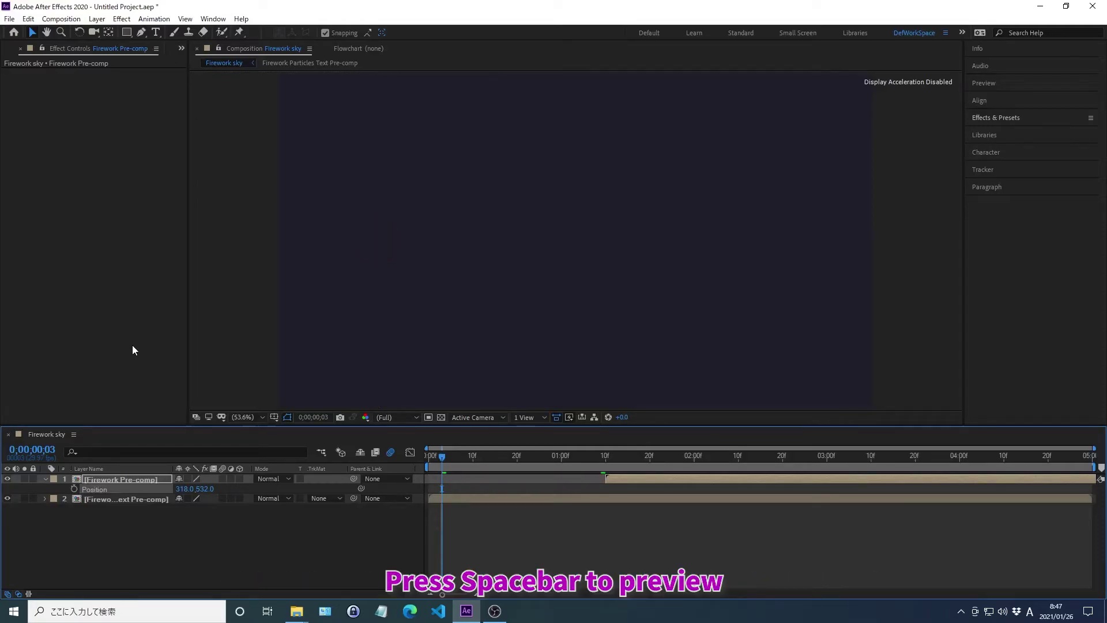
pyautogui.press('space')
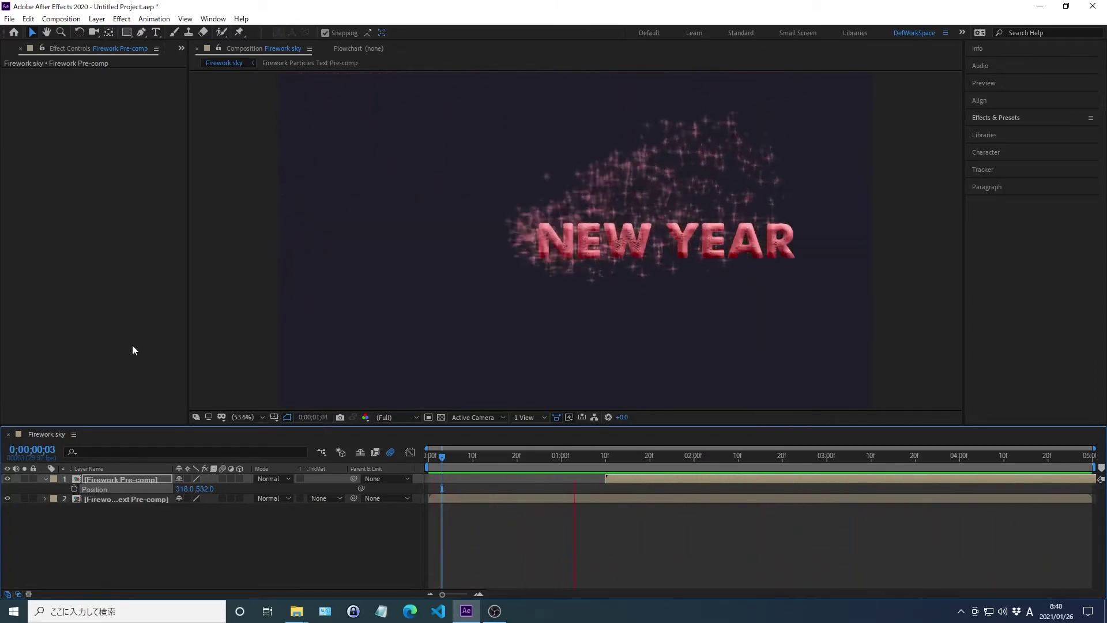
pyautogui.press('space')
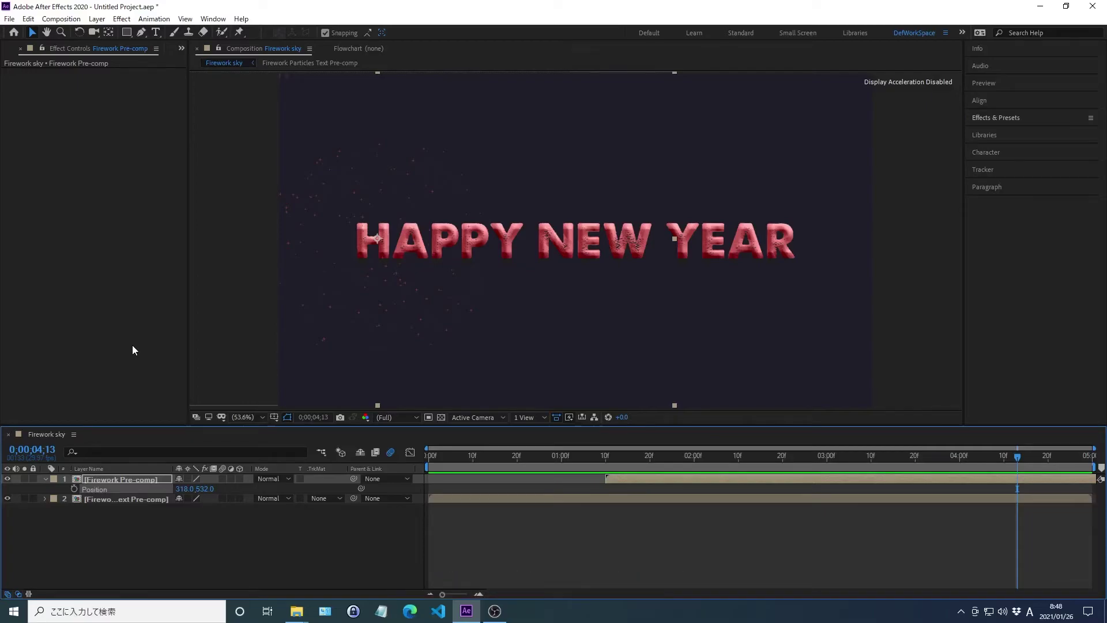
# Duplicate the Firework Pre-comp layer and set the copy's Position to 966, 281
pyautogui.hotkey('ctrl', 'd')
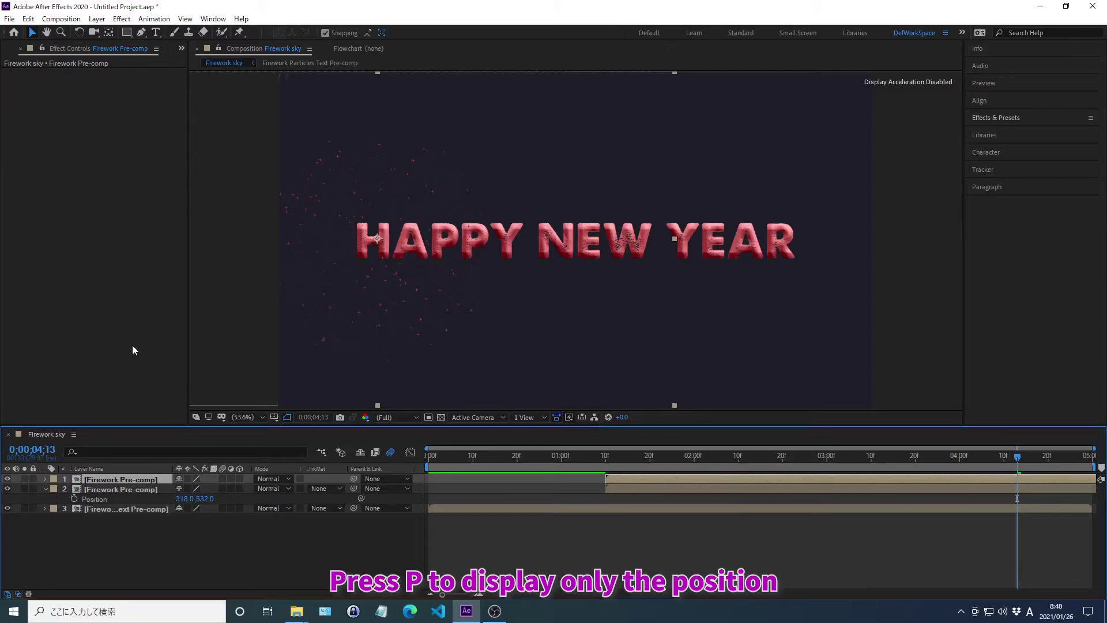
pyautogui.press('p')
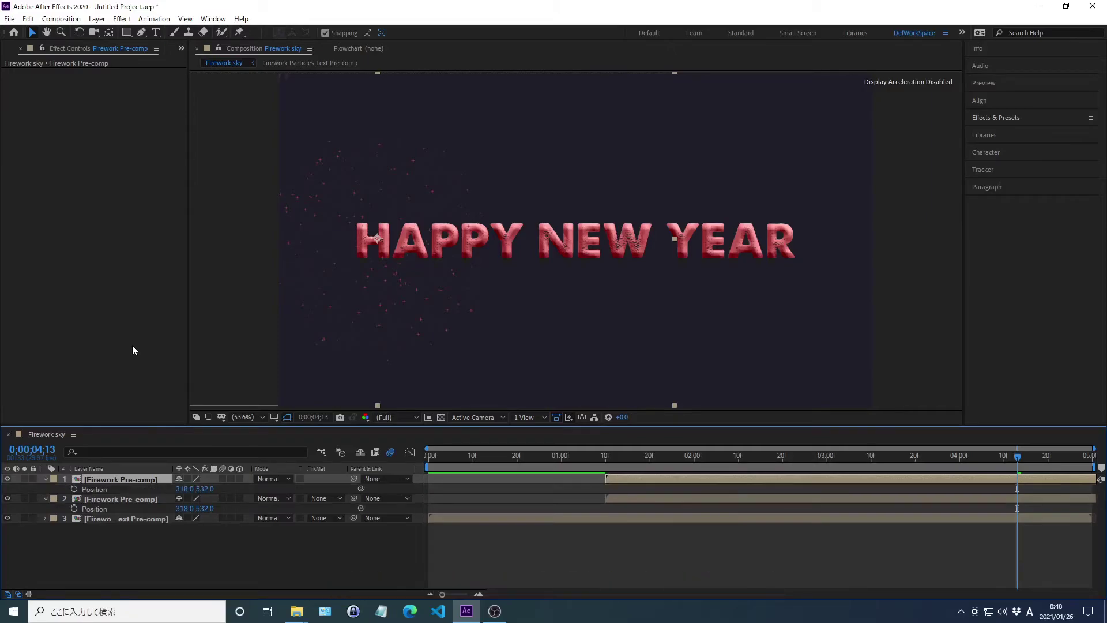
pyautogui.rightClick(96, 489)
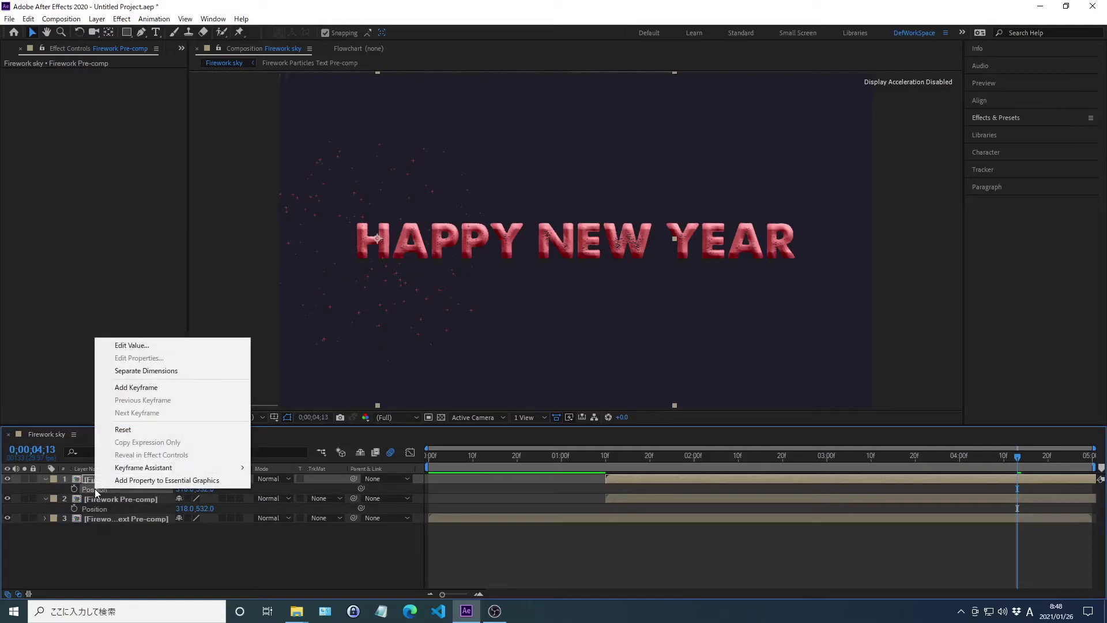
pyautogui.click(133, 344)
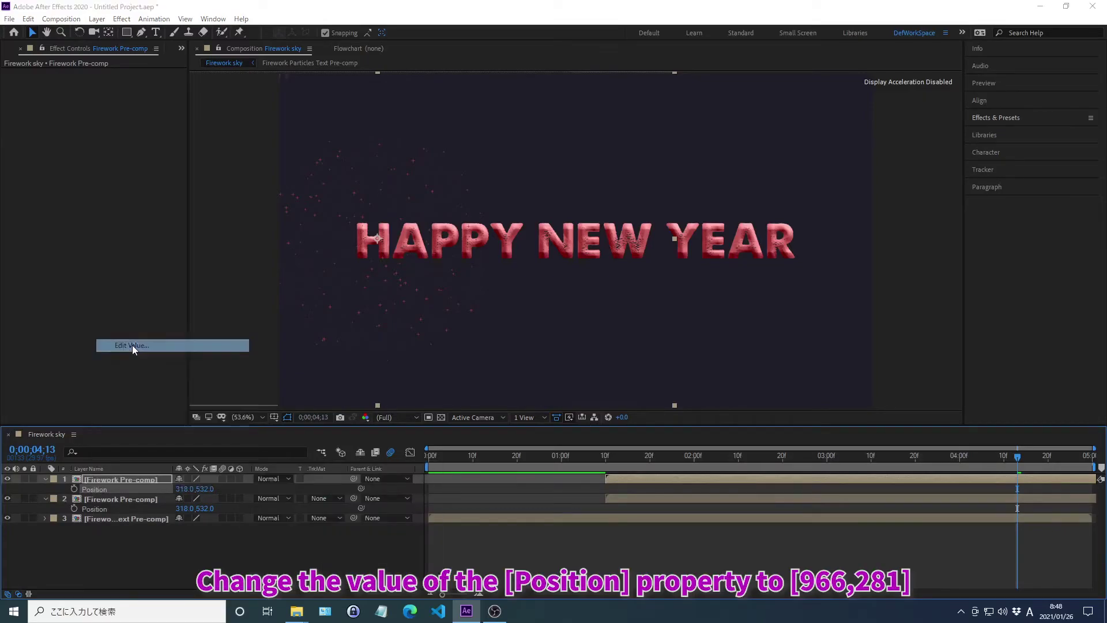
pyautogui.write('966')
pyautogui.press('Tab')
pyautogui.write('281')
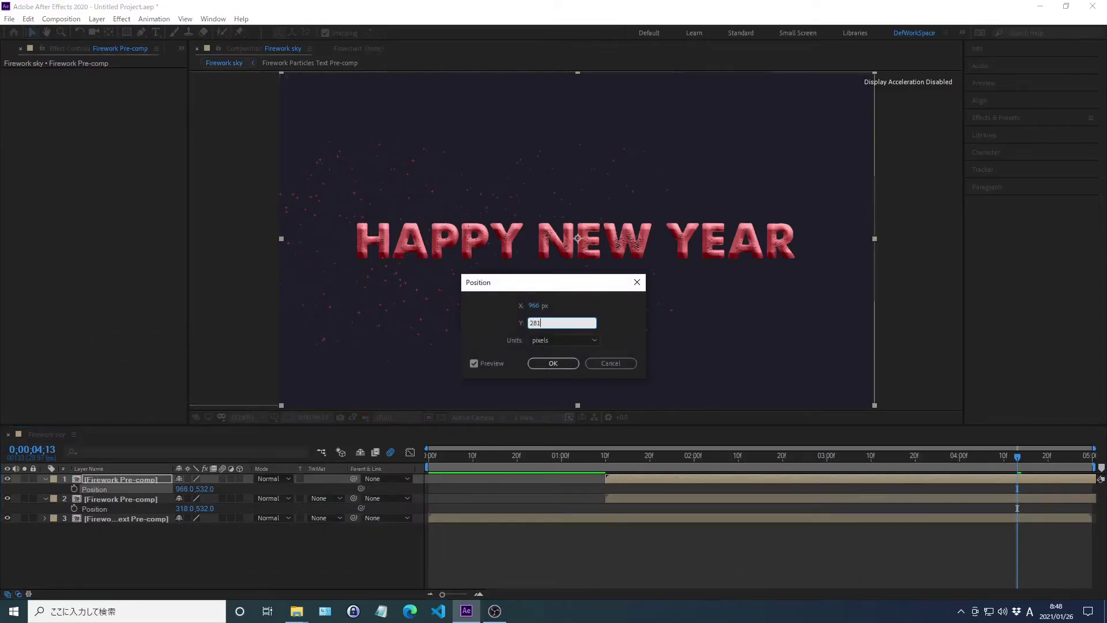
pyautogui.press('Return')
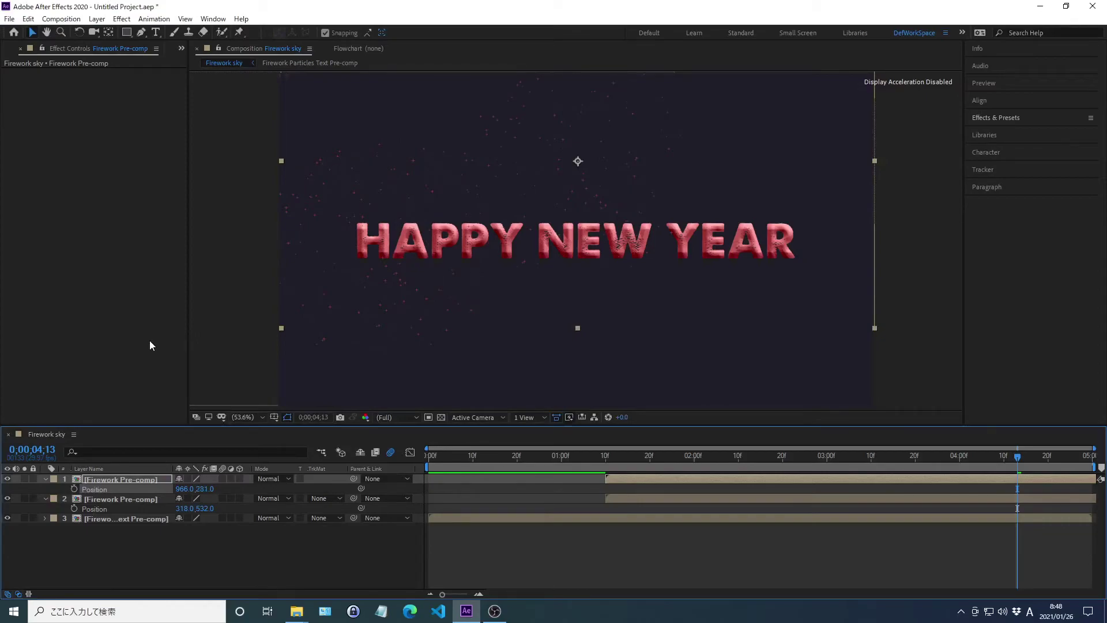
# Find the Hue/Saturation effect and apply it to the duplicated Firework Pre-comp layer
pyautogui.click(996, 118)
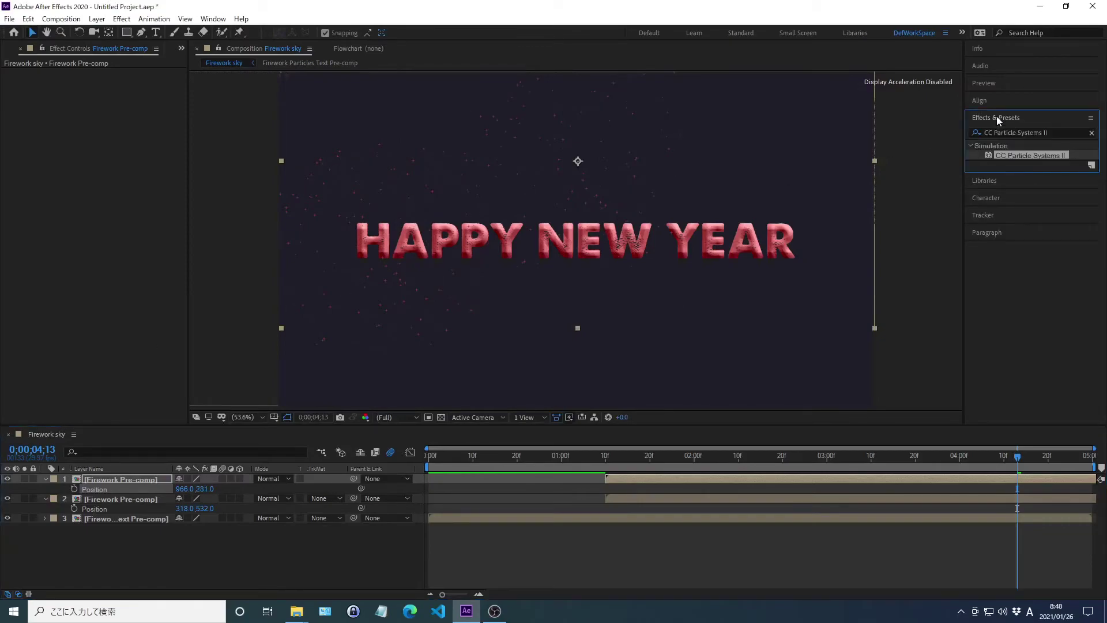
pyautogui.click(1091, 133)
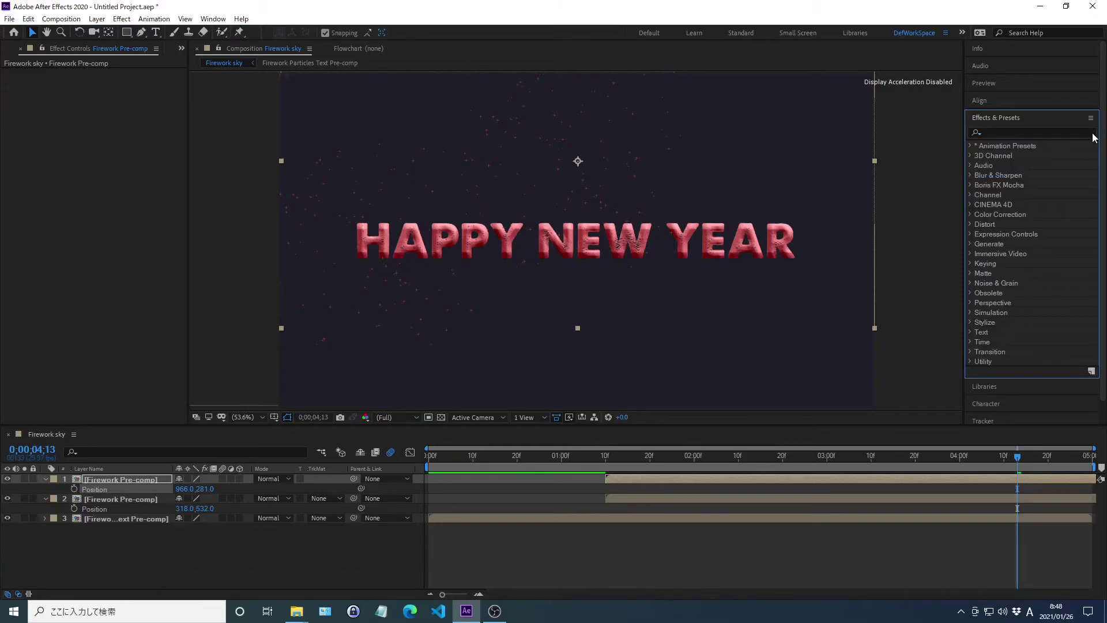
pyautogui.click(997, 132)
pyautogui.write('Hue/Saturation')
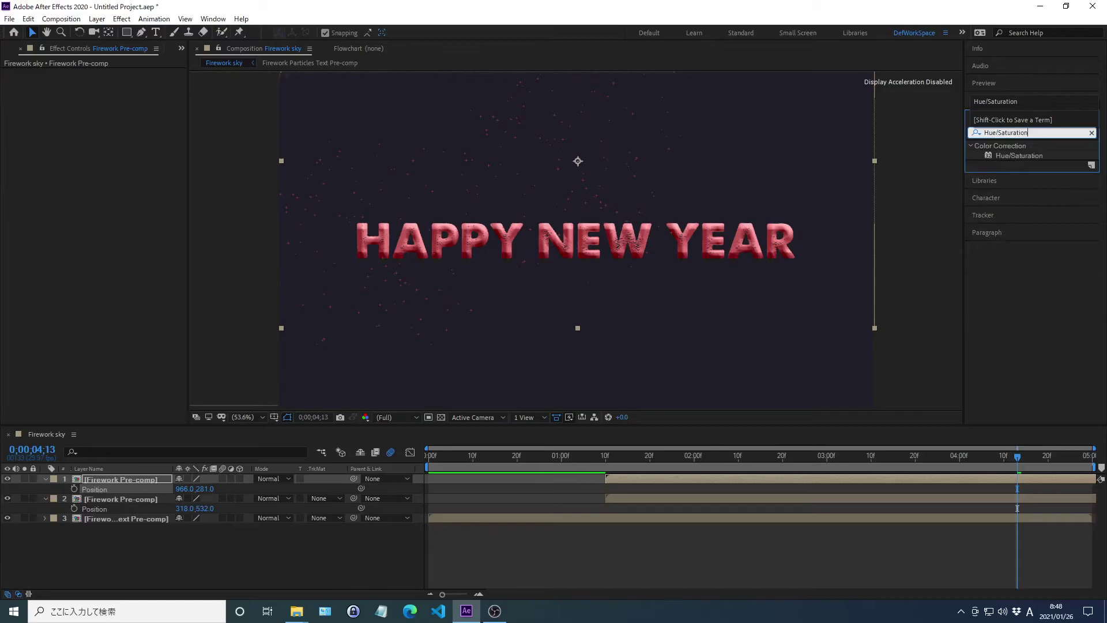
pyautogui.press('Return')
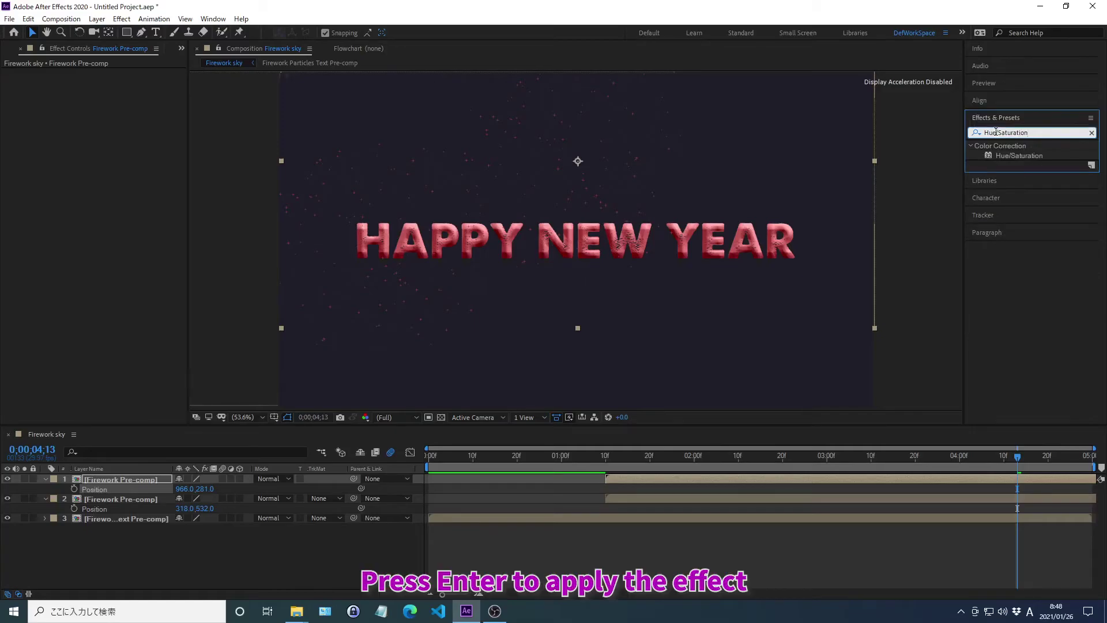
pyautogui.press('Return')
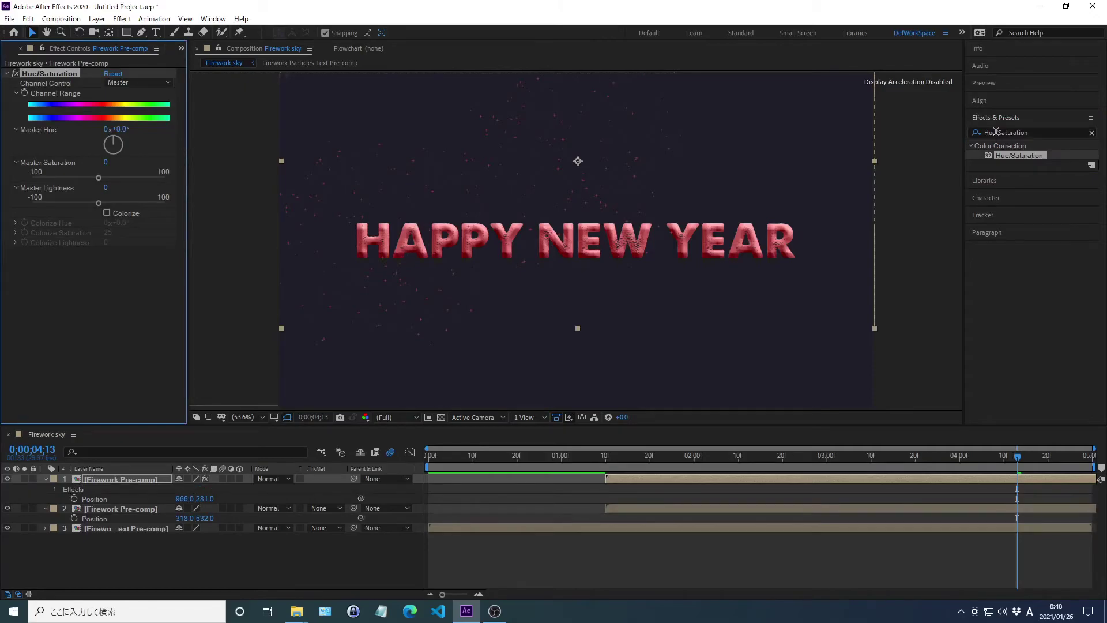
pyautogui.click(996, 118)
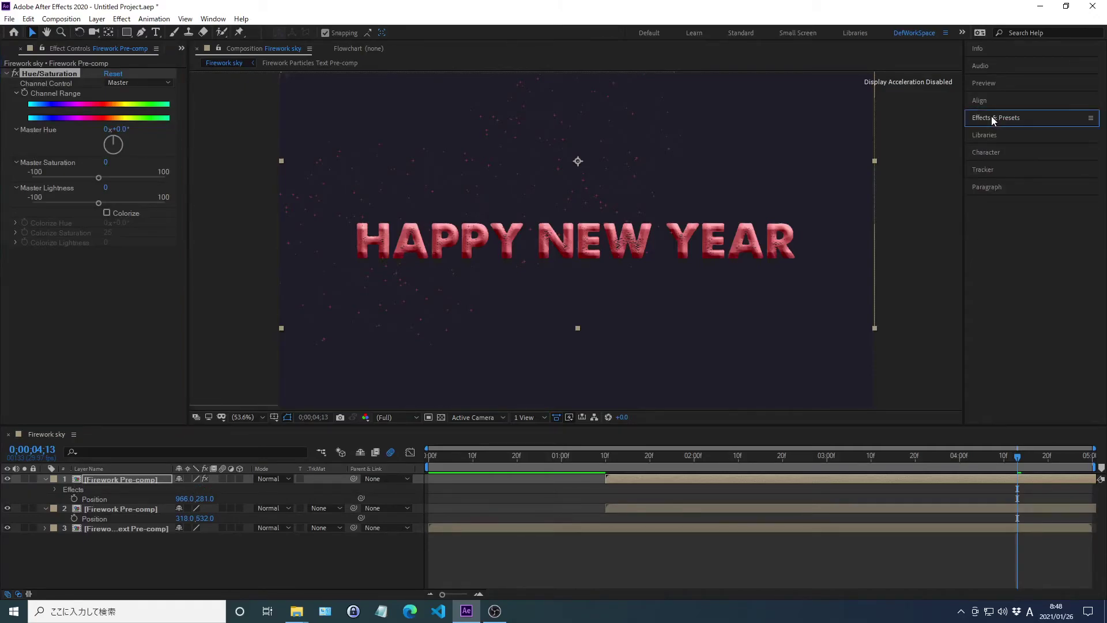
# Set the duplicate's Master Hue to 45° and shift its layer 10 frames later in the timeline
pyautogui.click(117, 142)
pyautogui.press('Return')
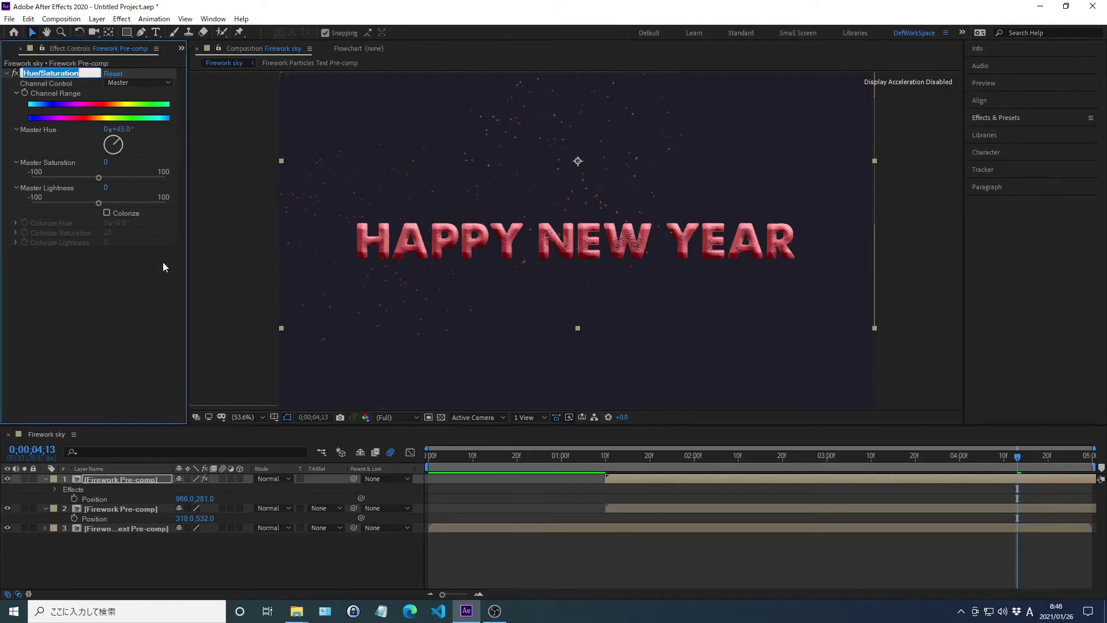
pyautogui.click(231, 443)
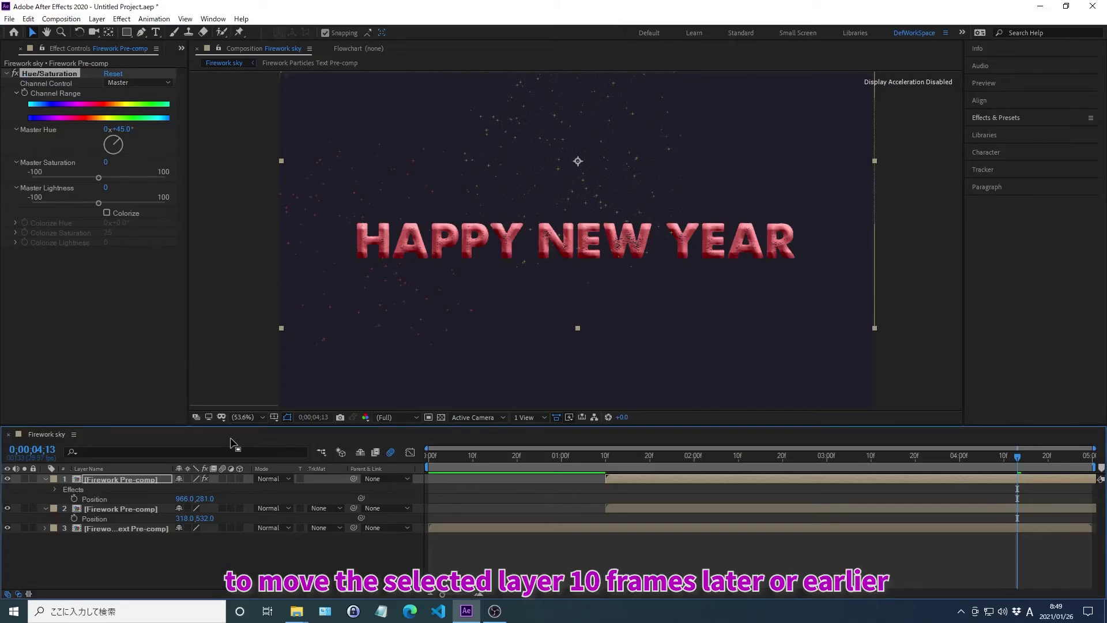
pyautogui.hotkey('alt', 'shift', 'pagedown')
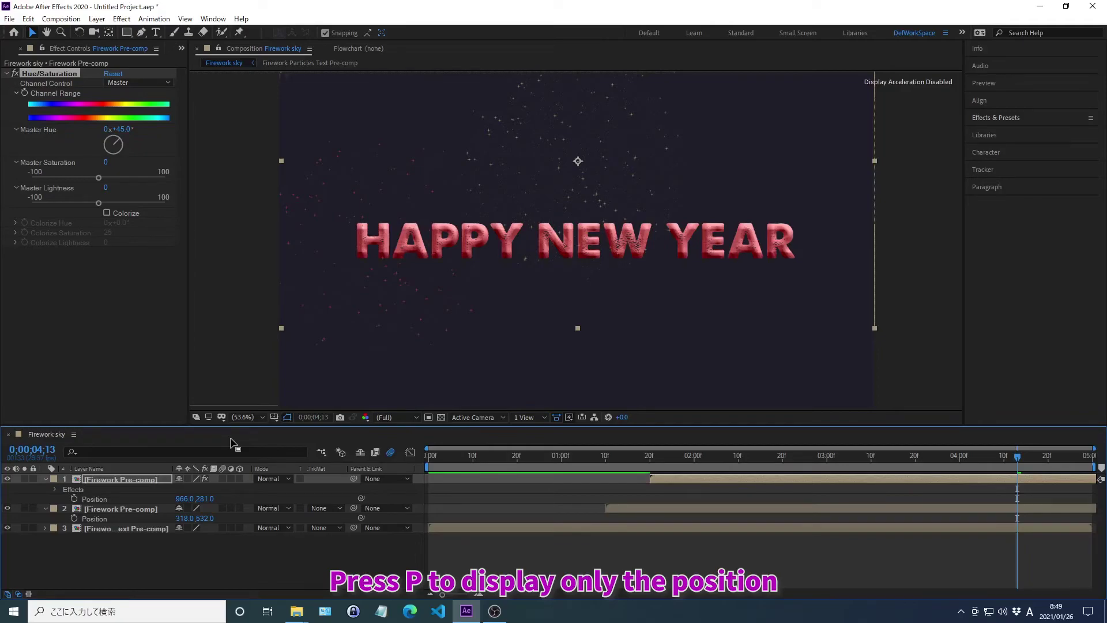
pyautogui.press('p')
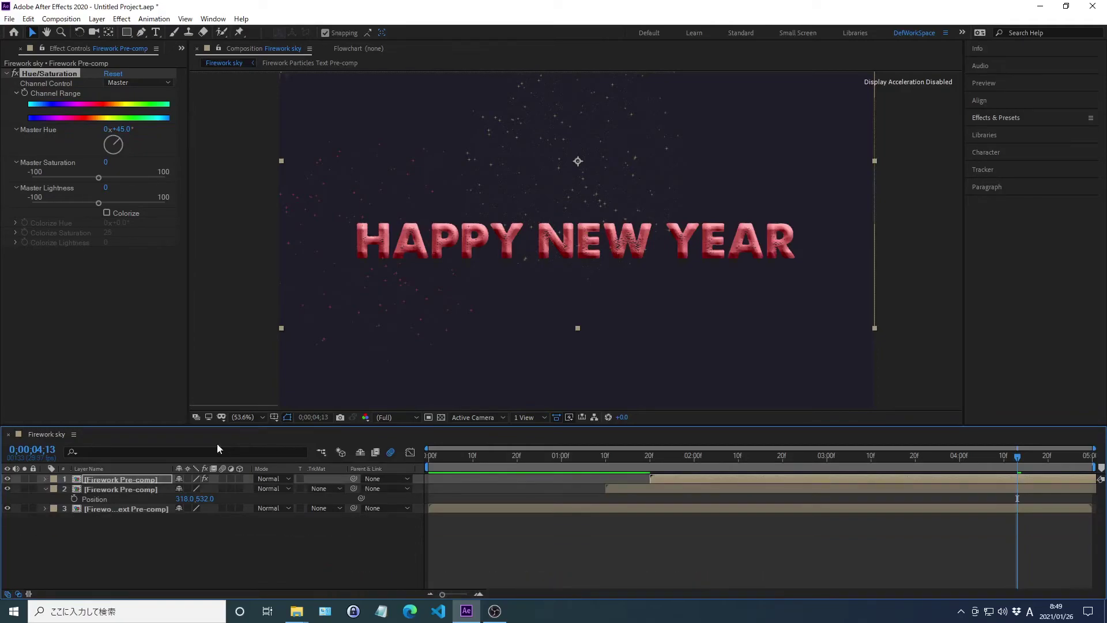
# Duplicate the hue-shifted Firework Pre-comp layer three times
pyautogui.click(121, 479)
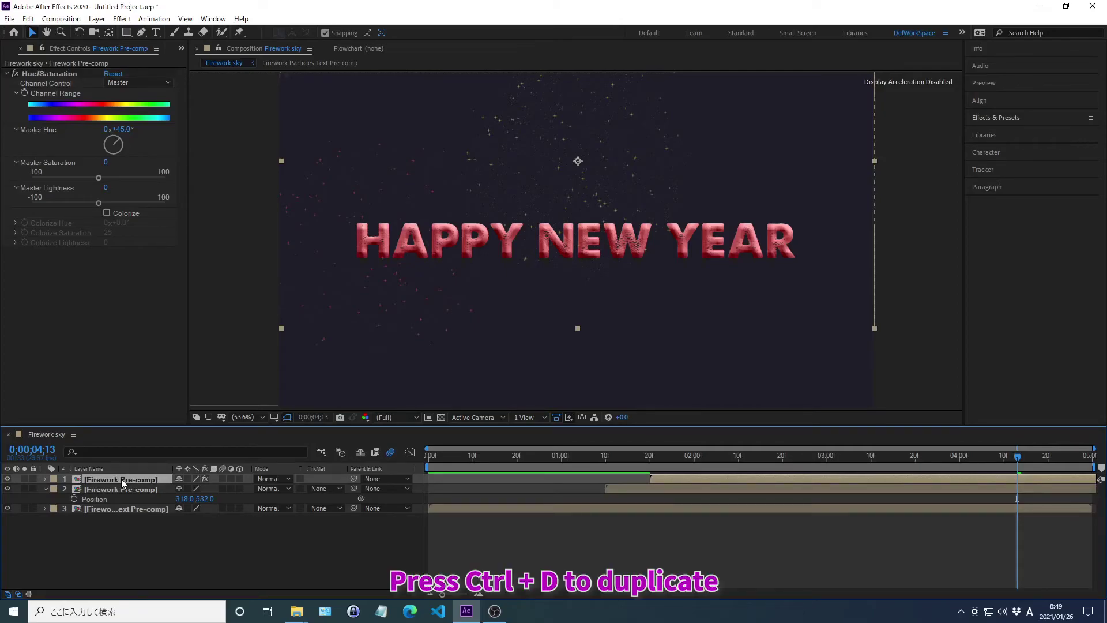
pyautogui.hotkey('ctrl', 'd')
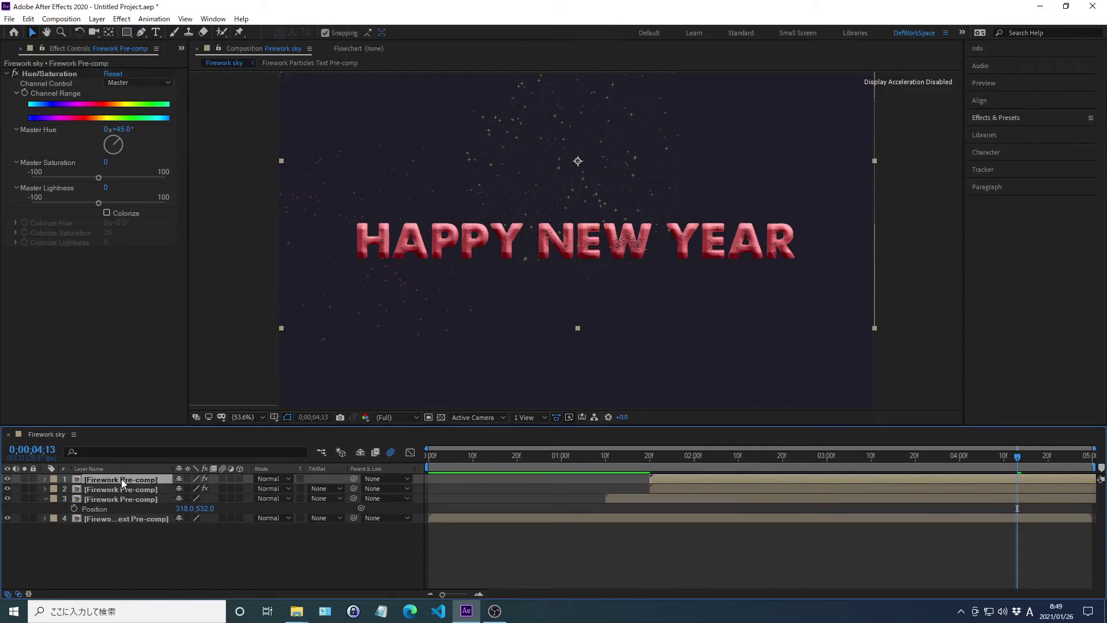
pyautogui.hotkey('ctrl', 'd')
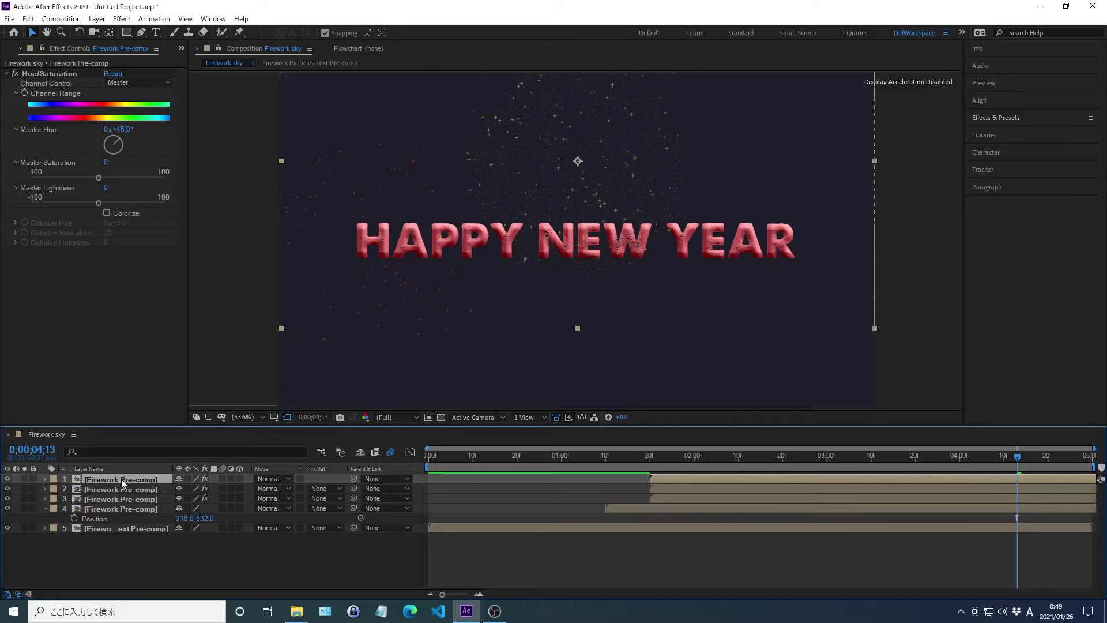
pyautogui.hotkey('ctrl', 'd')
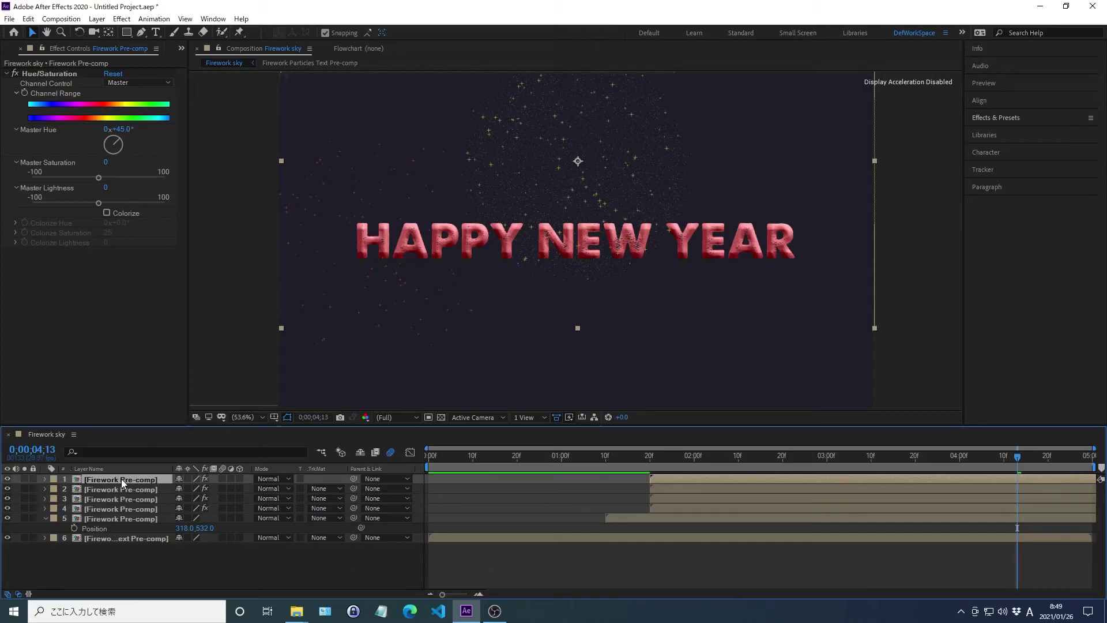
# Set the Position of the topmost Firework Pre-comp copy to 1596, 539
pyautogui.press('p')
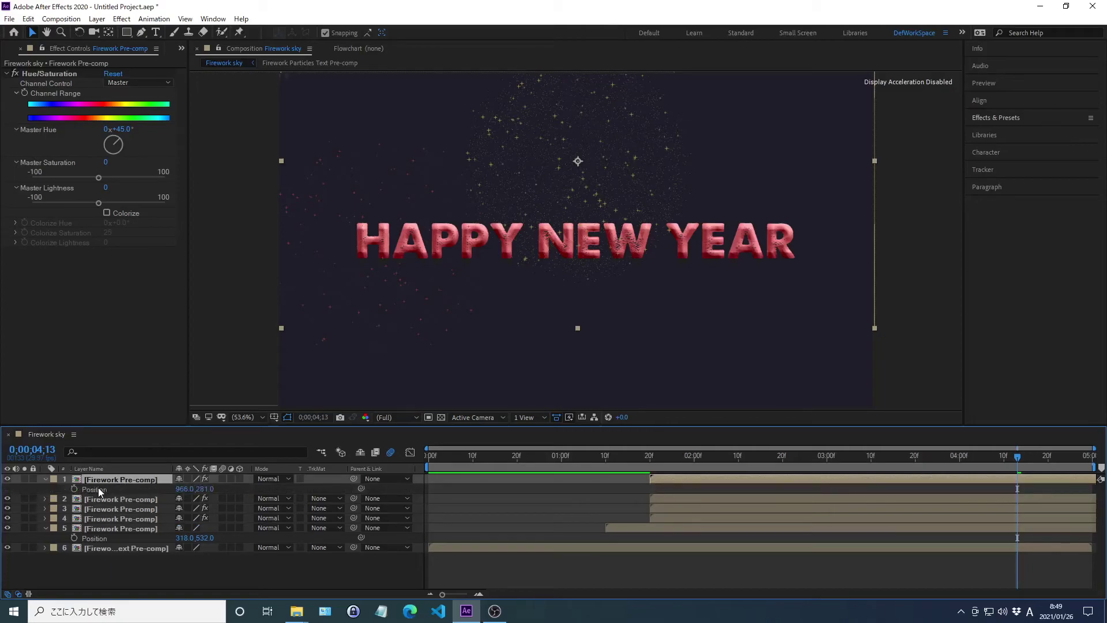
pyautogui.rightClick(98, 489)
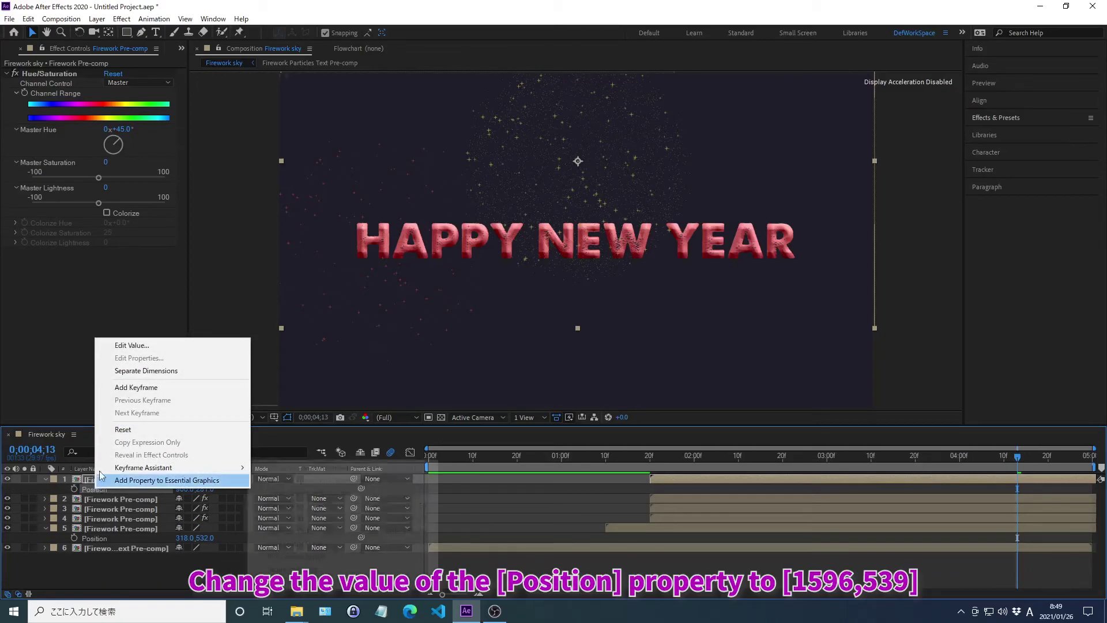
pyautogui.click(133, 344)
pyautogui.write('1596')
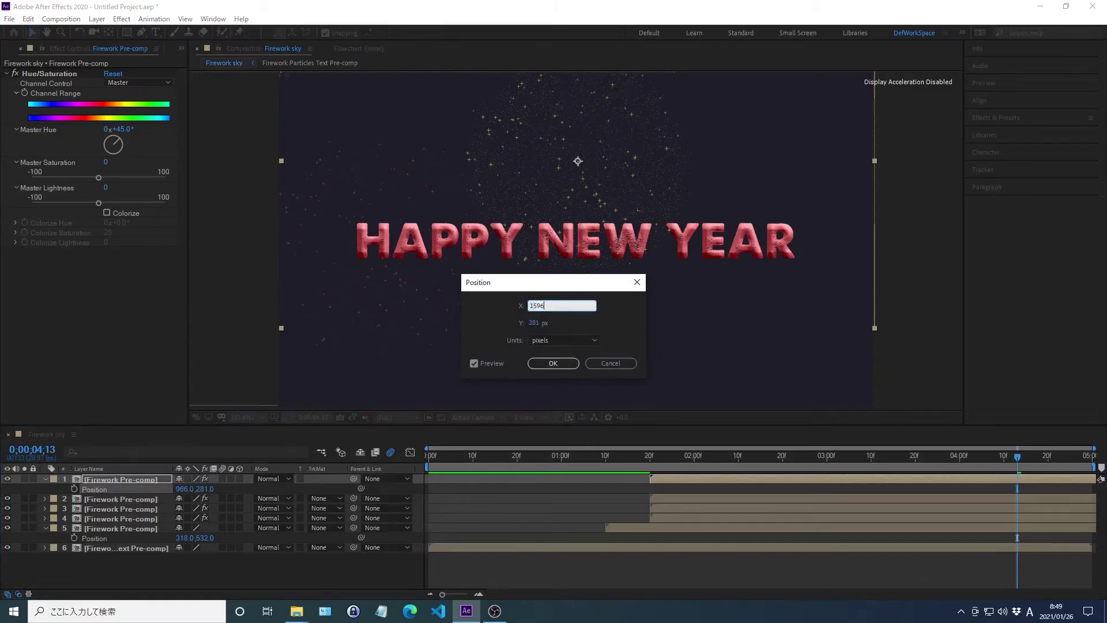
pyautogui.press('Tab')
pyautogui.write('539')
pyautogui.press('Return')
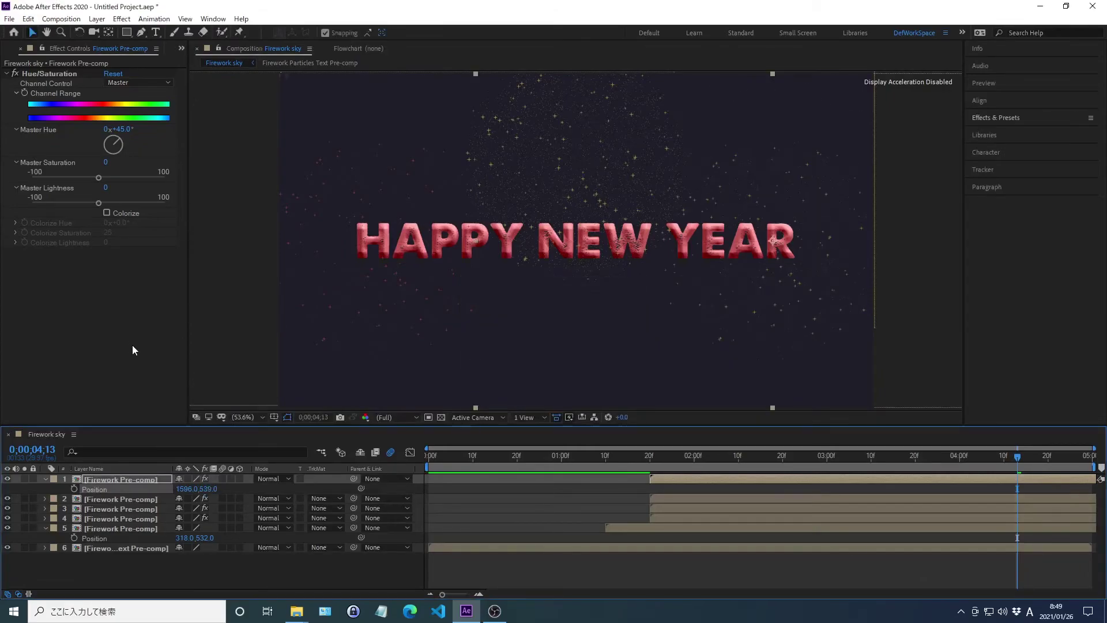
# Shift the topmost Firework Pre-comp copy 10 frames later in the timeline and collapse its Position property
pyautogui.click(117, 144)
pyautogui.press('Return')
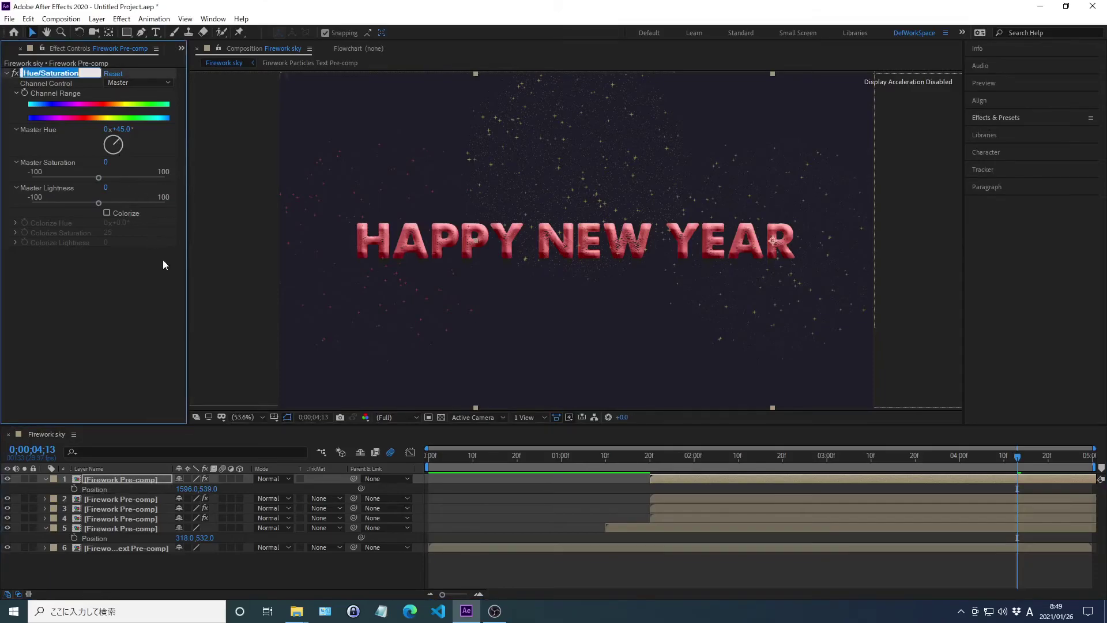
pyautogui.click(234, 438)
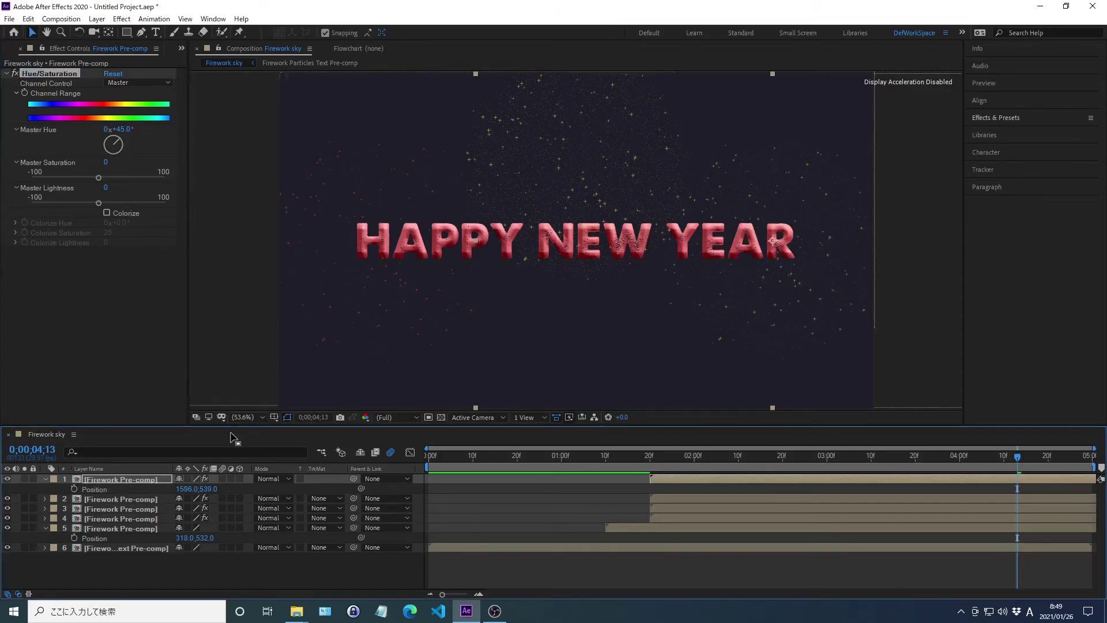
pyautogui.hotkey('alt', 'shift', 'pagedown')
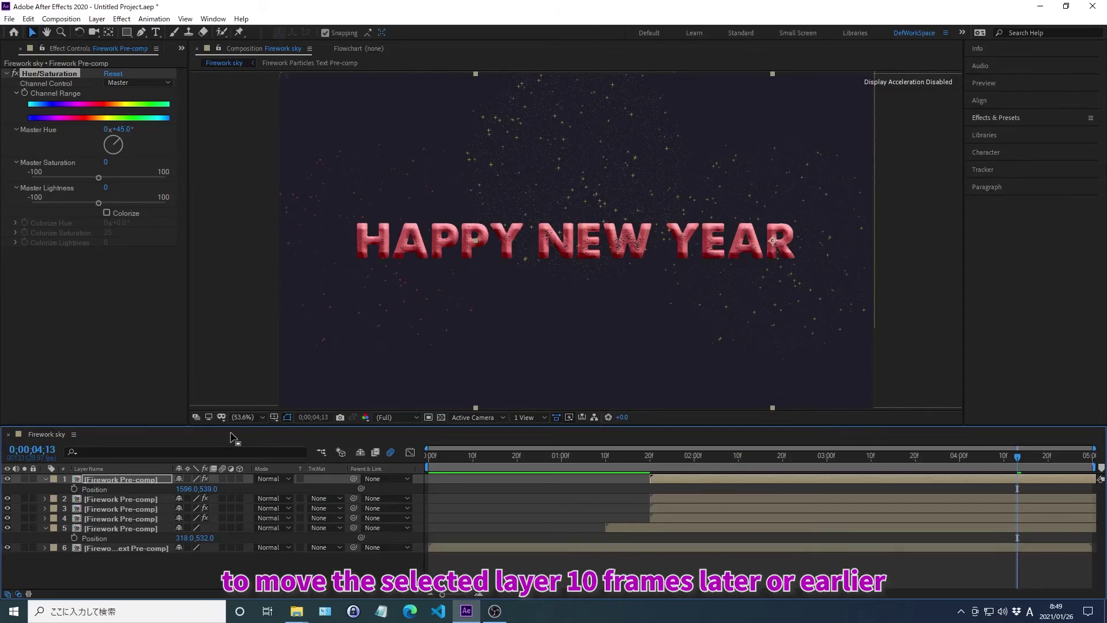
pyautogui.hotkey('alt', 'shift', 'pagedown')
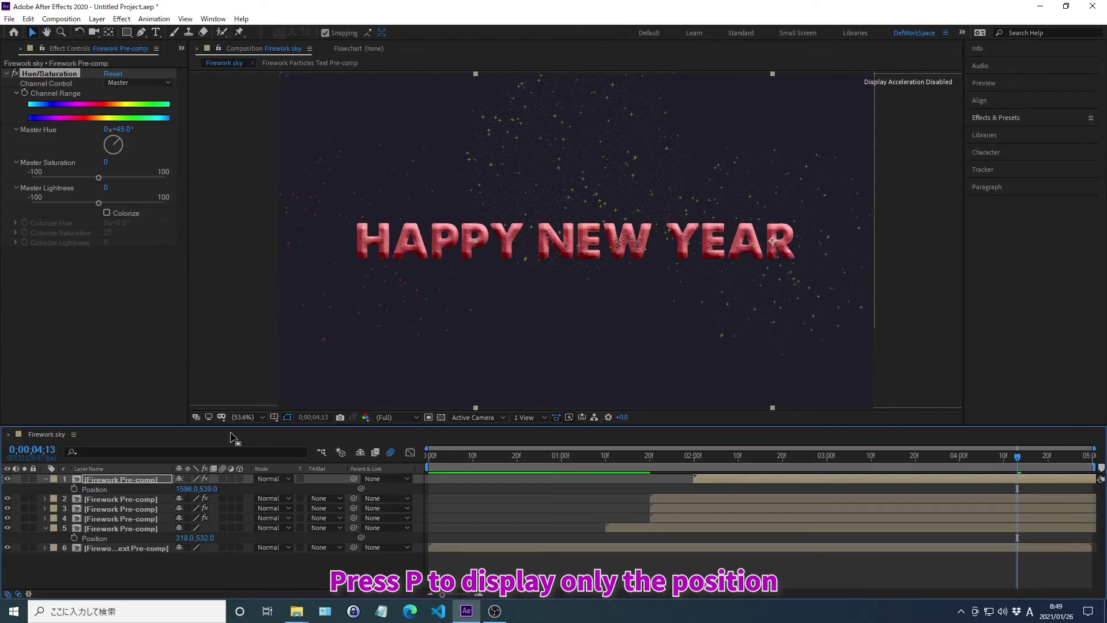
pyautogui.press('p')
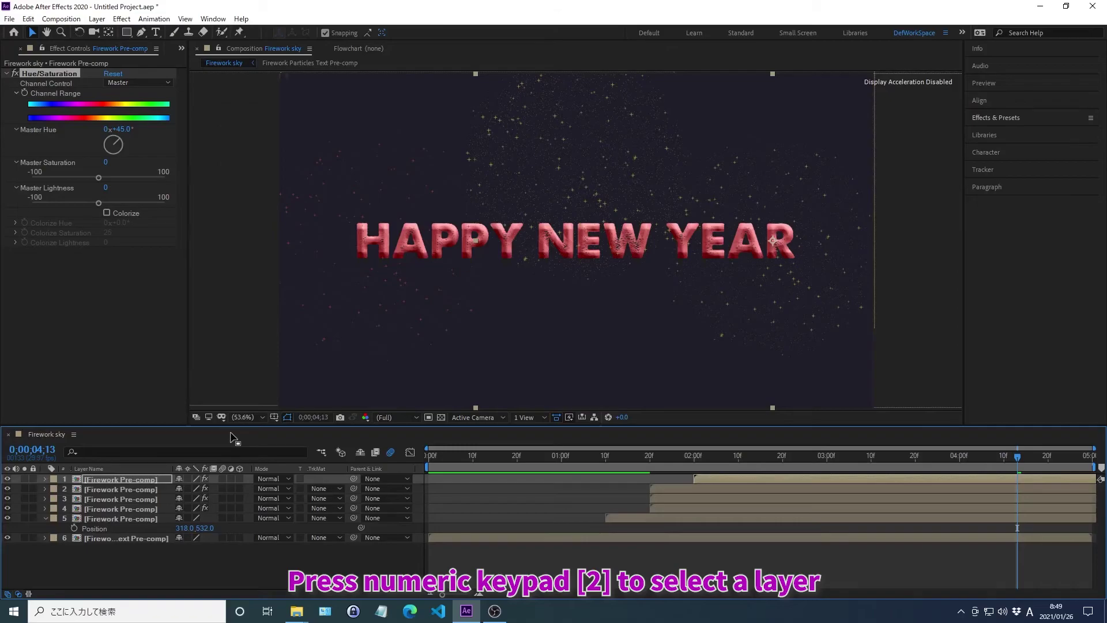
# Set the Position of the Firework Pre-comp copy on layer 2 to 1228, 803
pyautogui.press('KP_2')
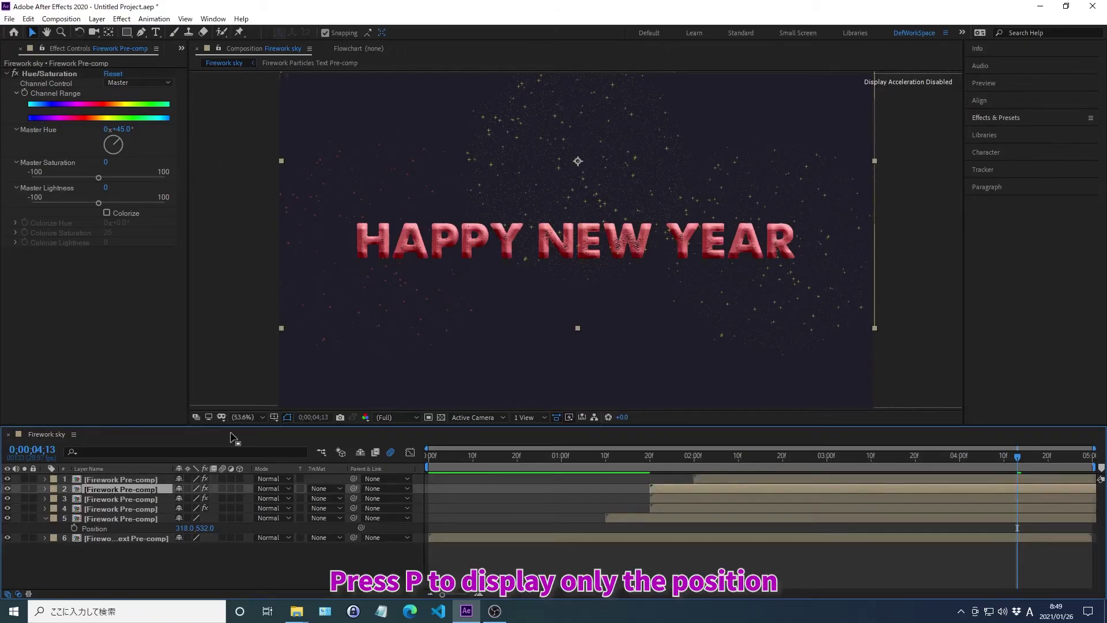
pyautogui.press('p')
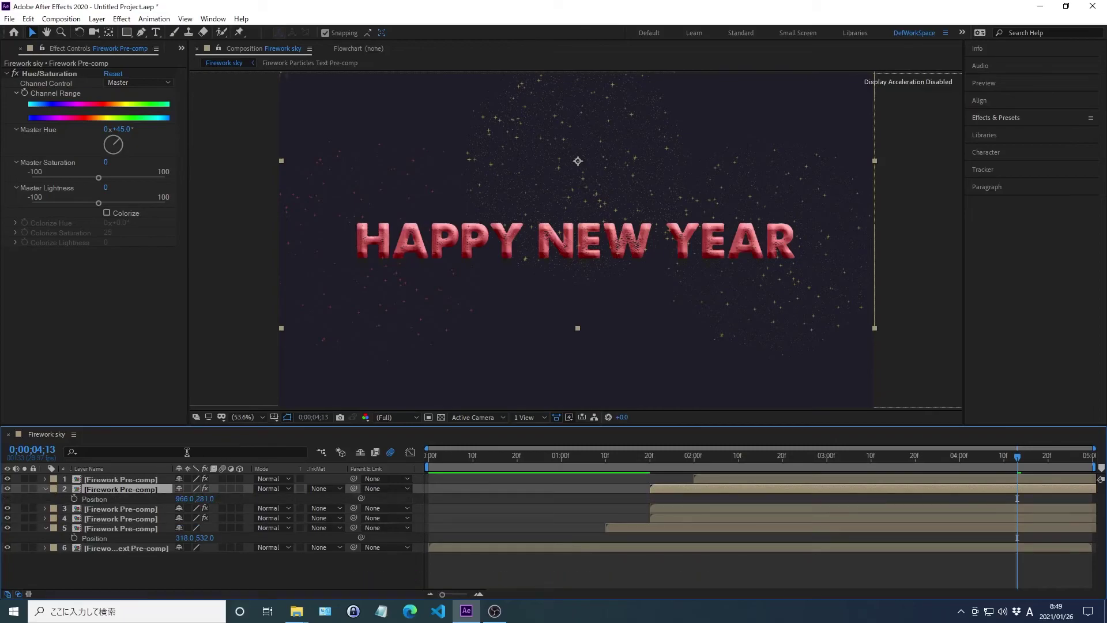
pyautogui.rightClick(94, 498)
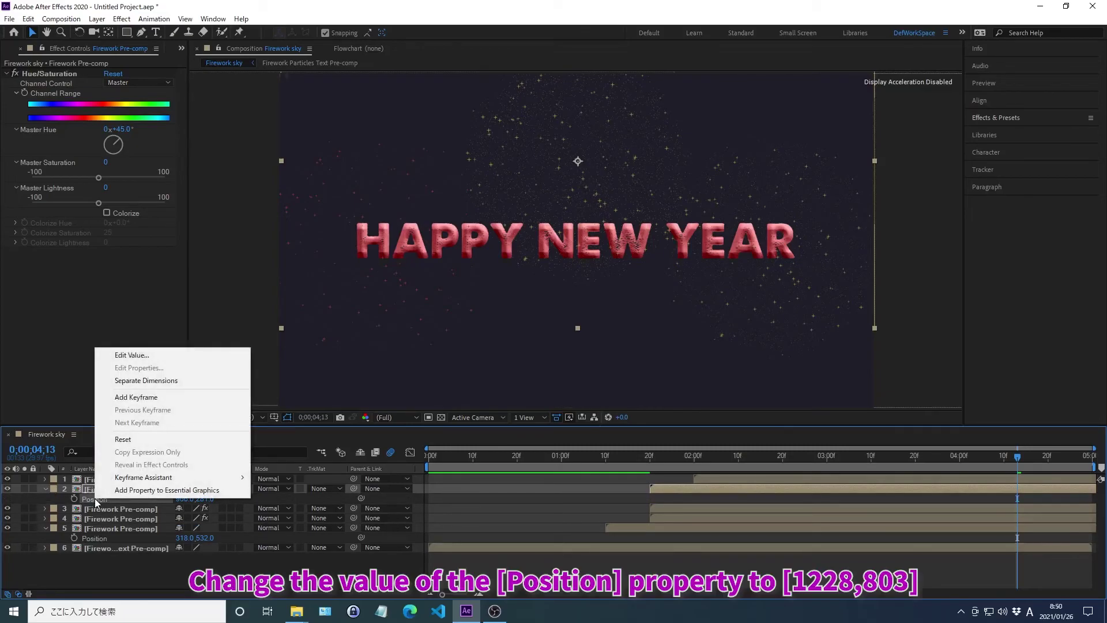
pyautogui.click(131, 355)
pyautogui.write('1228')
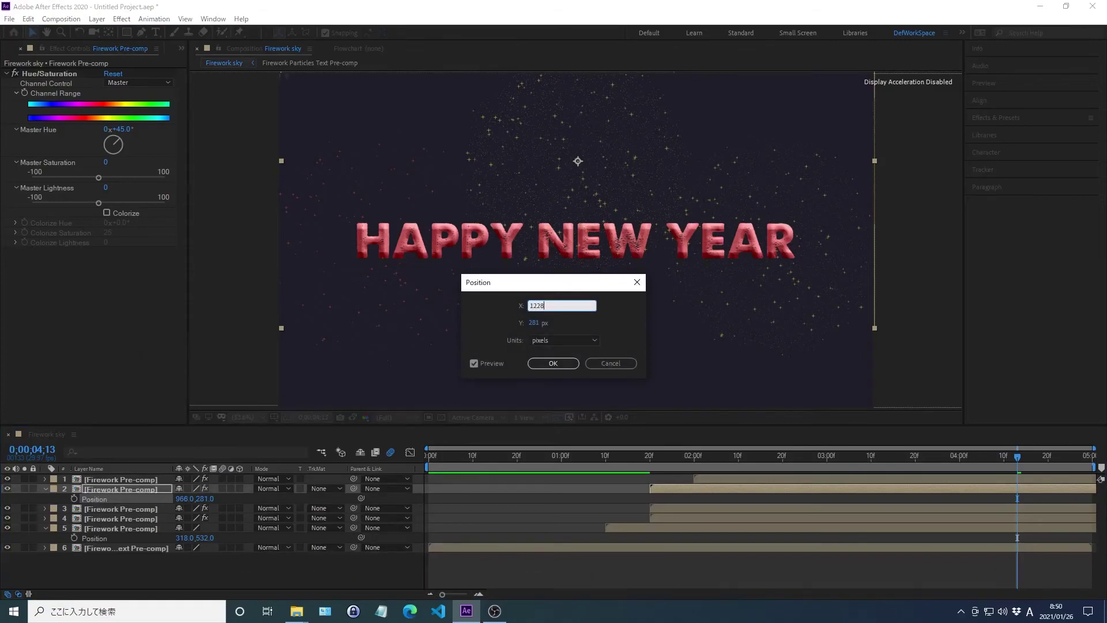
pyautogui.press('Tab')
pyautogui.write('803')
pyautogui.press('Return')
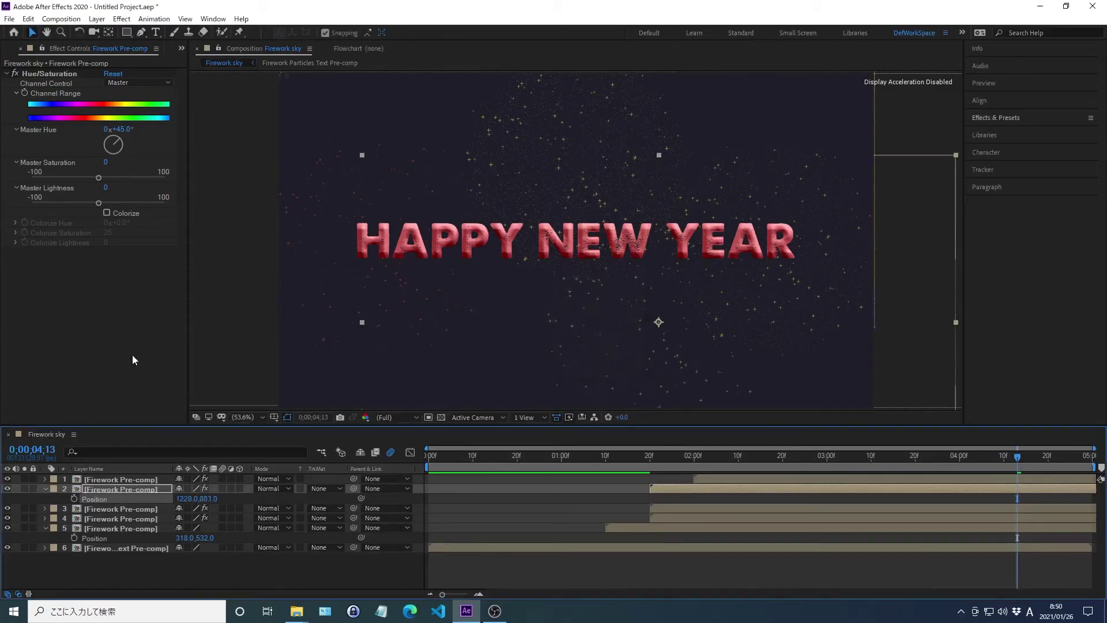
pyautogui.click(117, 146)
pyautogui.press('Return')
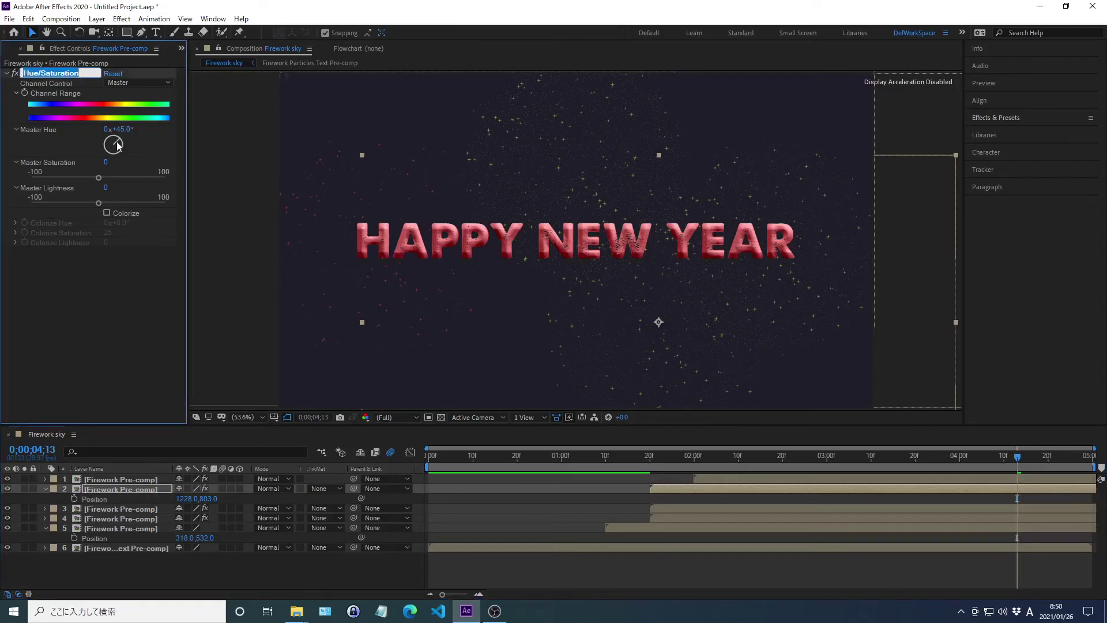
# Shift the Firework Pre-comp copy on layer 2 20 frames later in the timeline and collapse its Position property
pyautogui.click(231, 436)
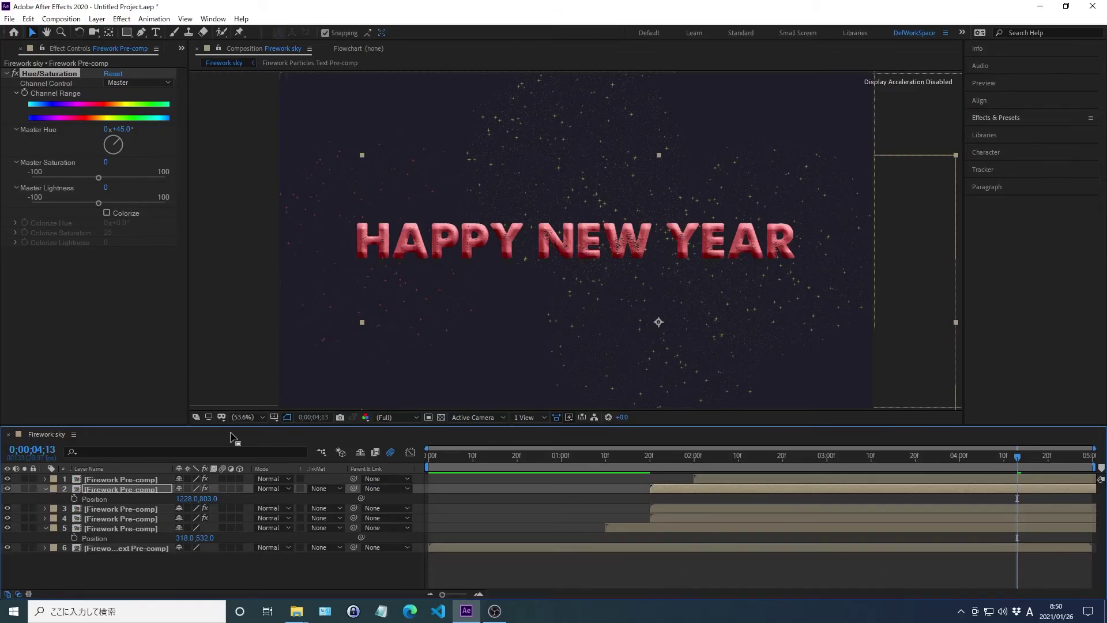
pyautogui.hotkey('alt', 'shift', 'pagedown')
pyautogui.hotkey('alt', 'shift', 'pagedown')
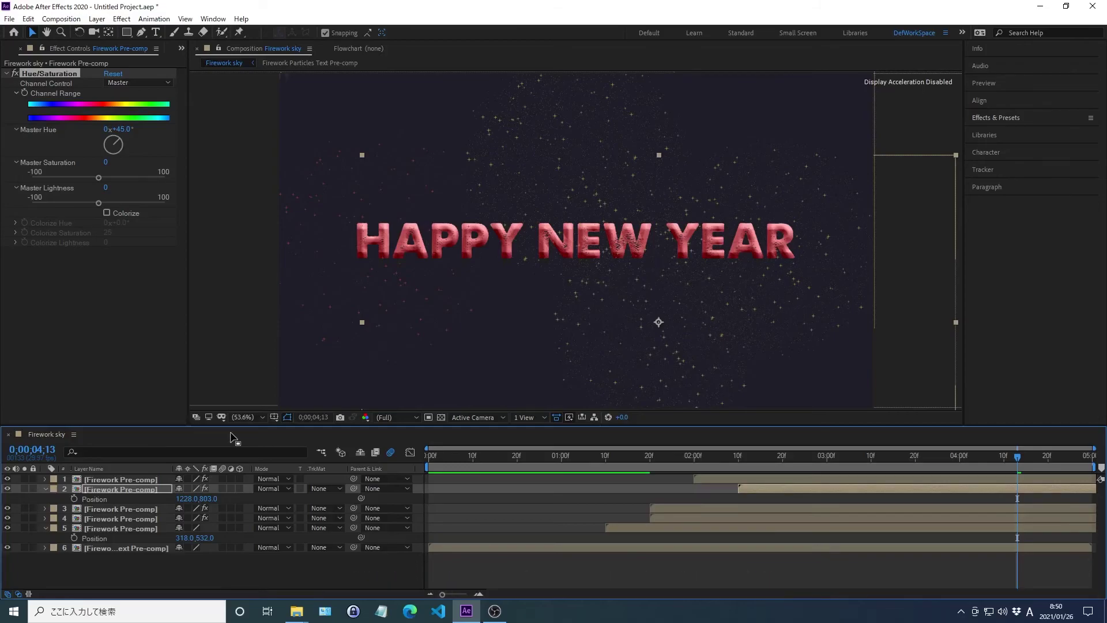
pyautogui.press('p')
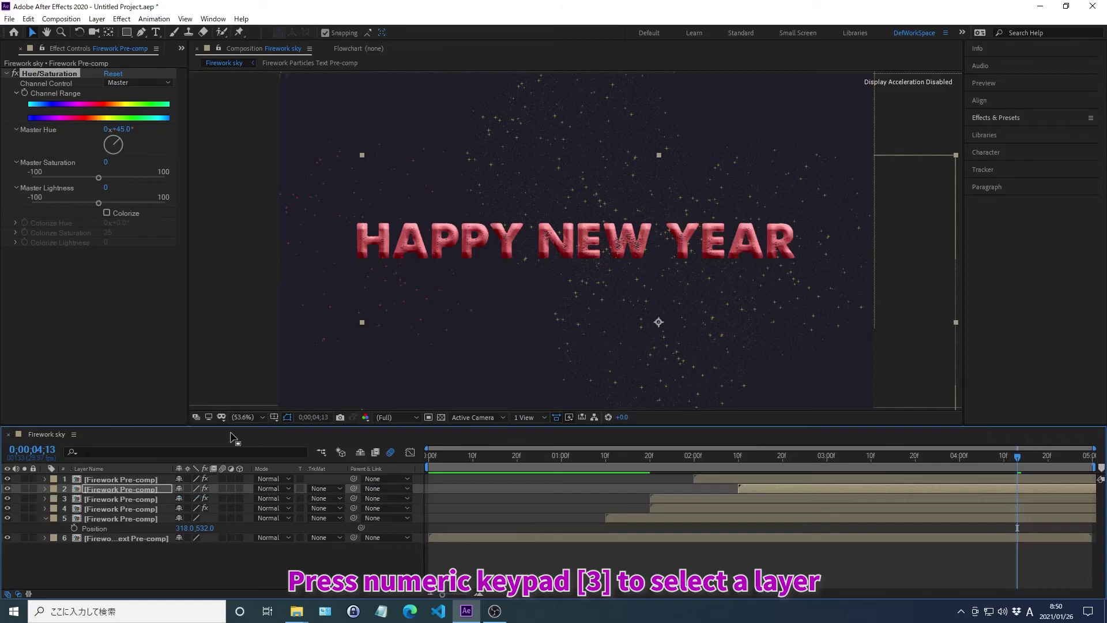
# Set the Position of the Firework Pre-comp copy on layer 3 to 932, 539
pyautogui.press('KP_3')
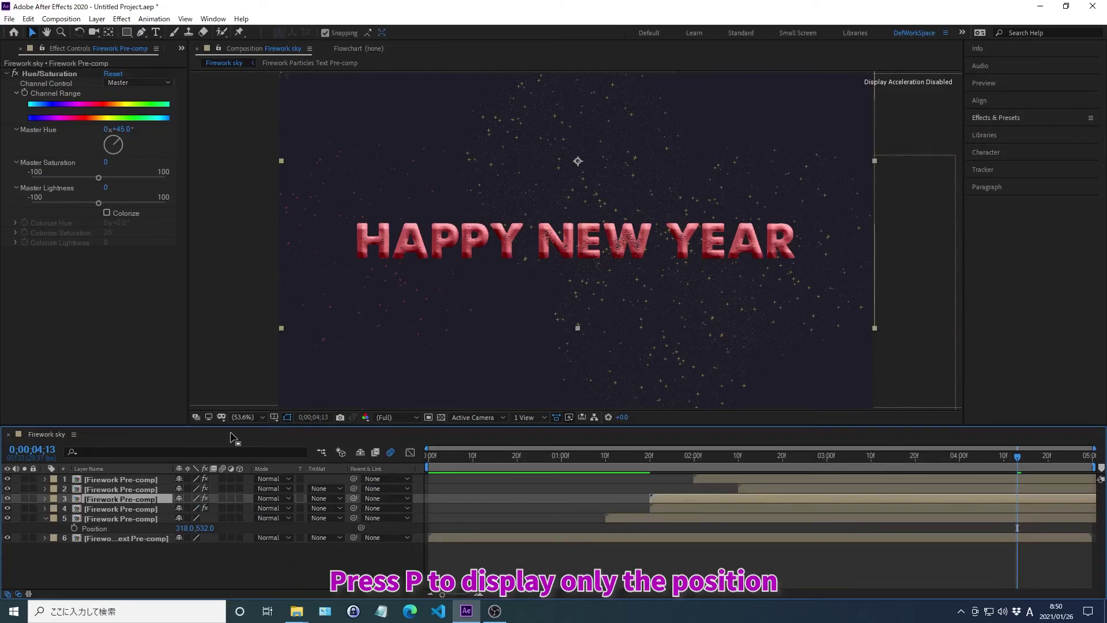
pyautogui.press('p')
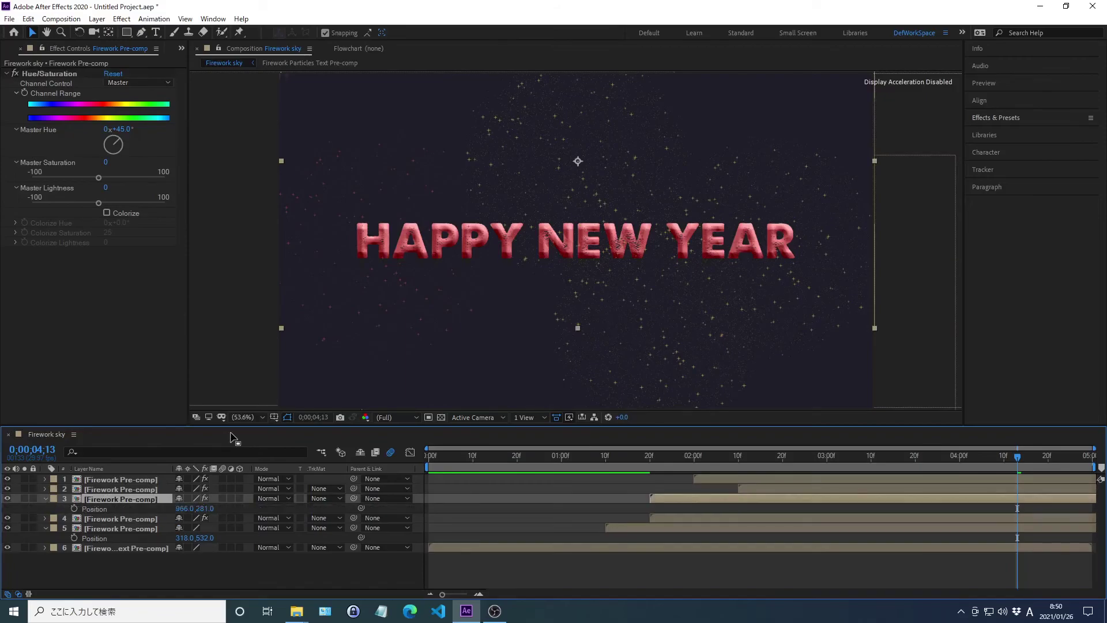
pyautogui.rightClick(96, 509)
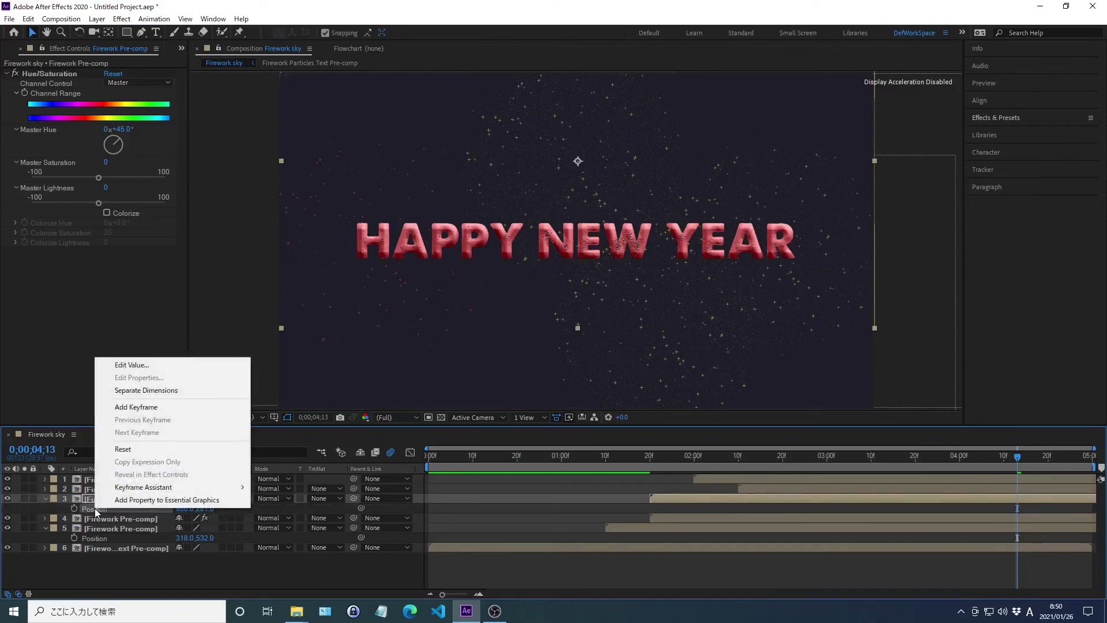
pyautogui.click(132, 365)
pyautogui.write('932')
pyautogui.press('Tab')
pyautogui.write('539')
pyautogui.press('Return')
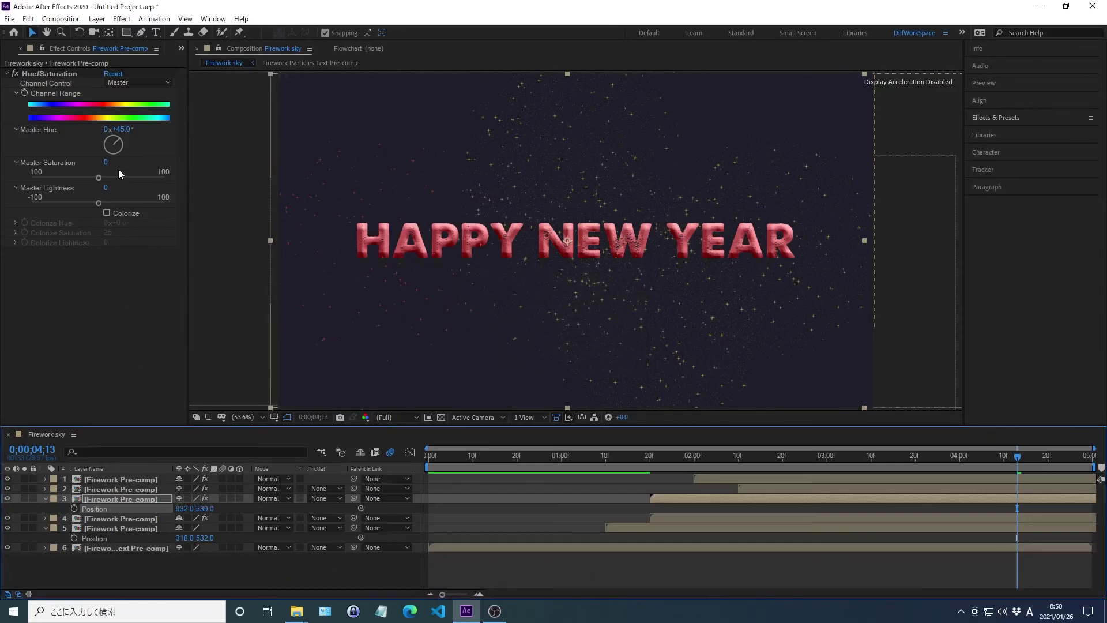
pyautogui.click(117, 145)
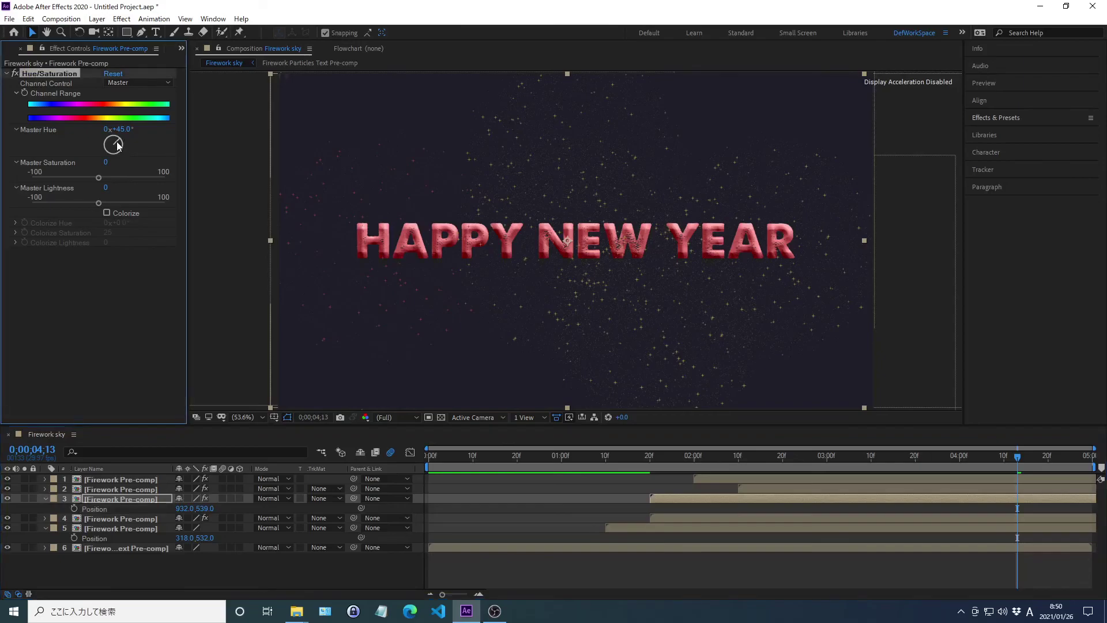
pyautogui.press('Return')
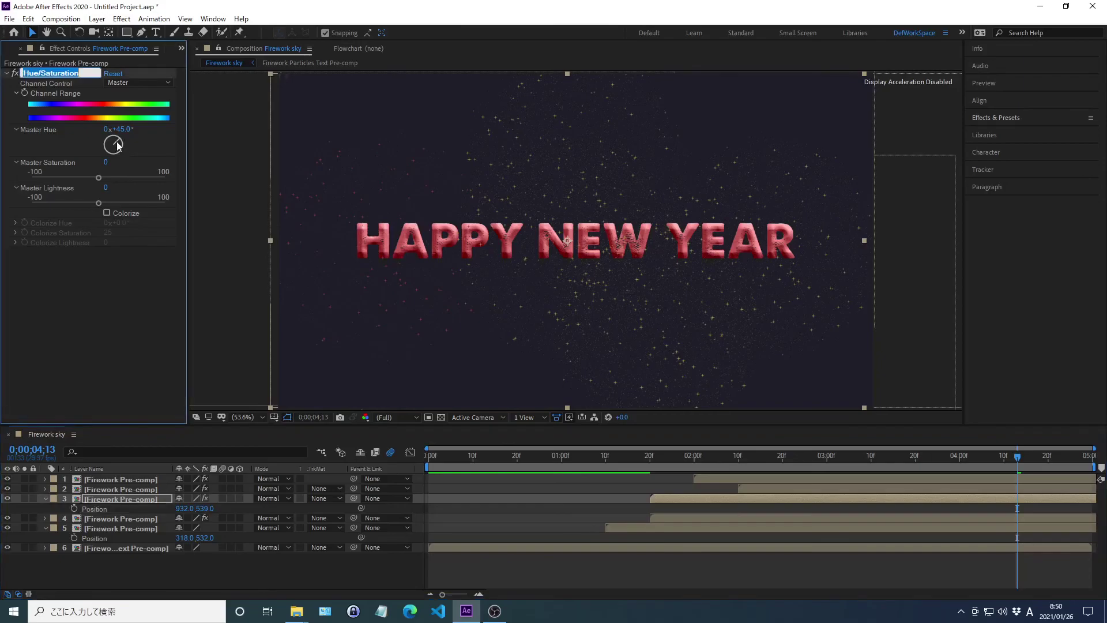
# Shift the Firework Pre-comp copy on layer 3 30 frames later in the timeline
pyautogui.click(232, 438)
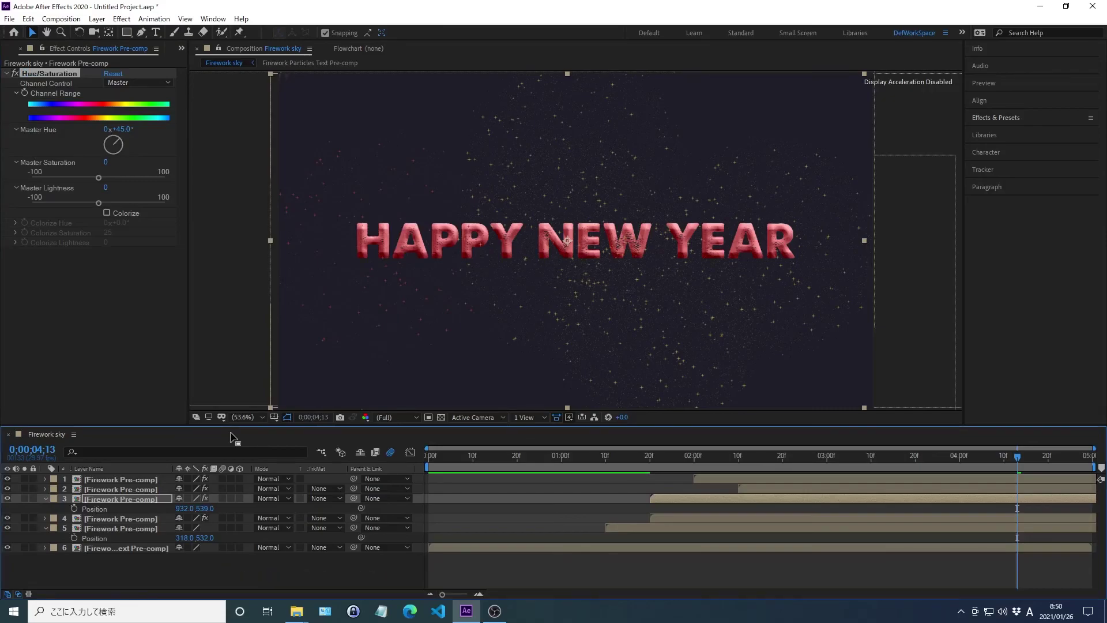
pyautogui.hotkey('alt', 'shift', 'pagedown')
pyautogui.hotkey('alt', 'shift', 'pagedown')
pyautogui.hotkey('alt', 'shift', 'pagedown')
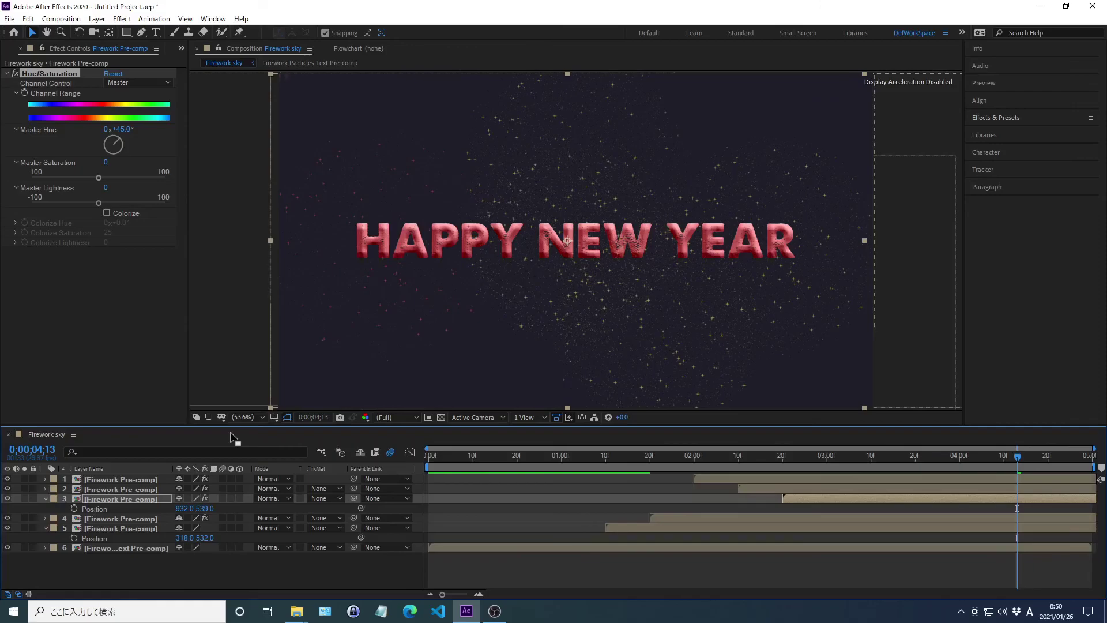
# Import the BG.png image from the 02_work folder into the project as footage
pyautogui.hotkey('ctrl', 'i')
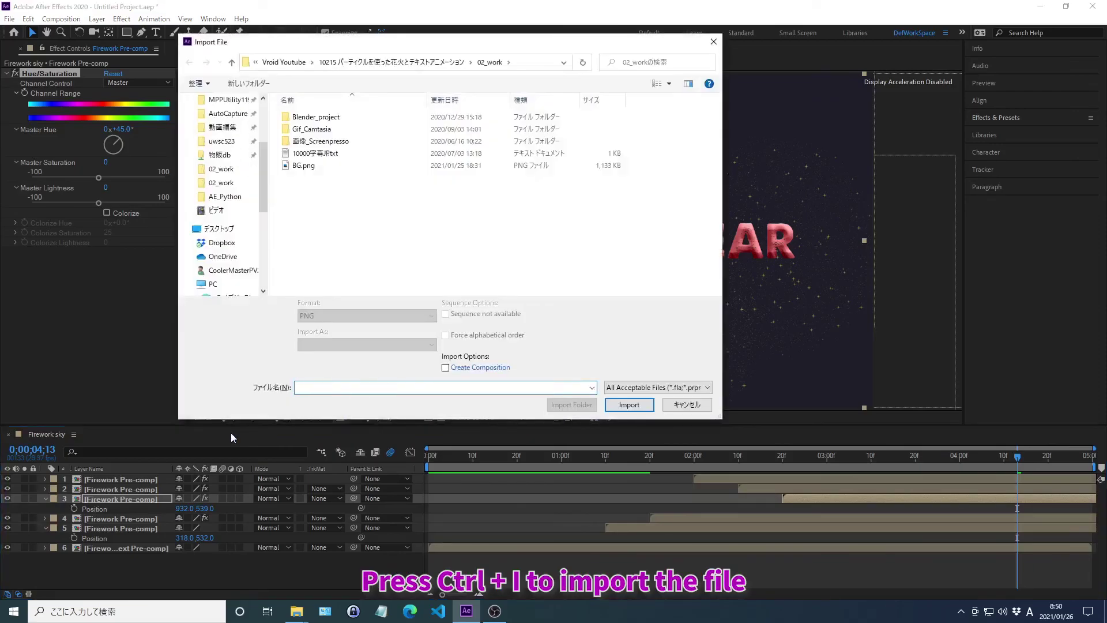
pyautogui.press('Tab')
pyautogui.press('Tab')
pyautogui.press('Tab')
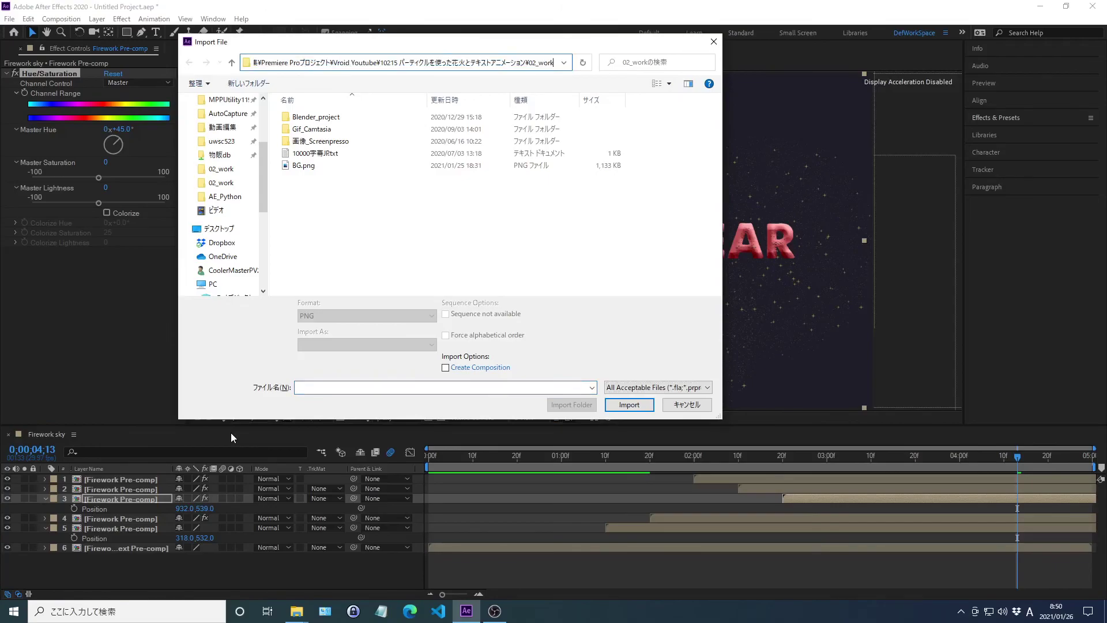
pyautogui.press('Tab')
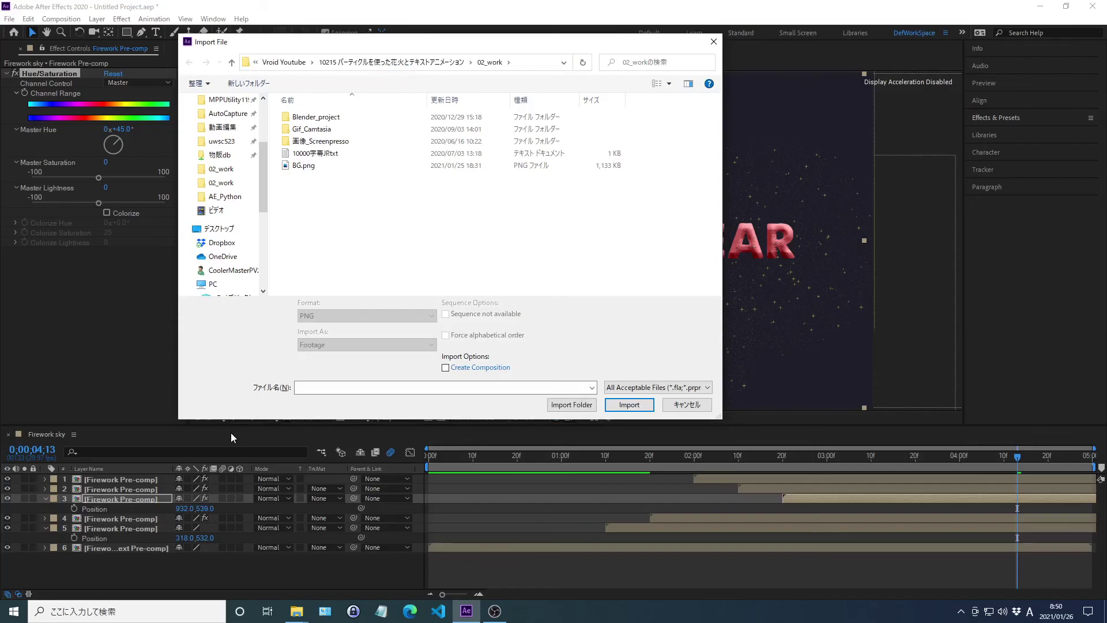
pyautogui.click(304, 166)
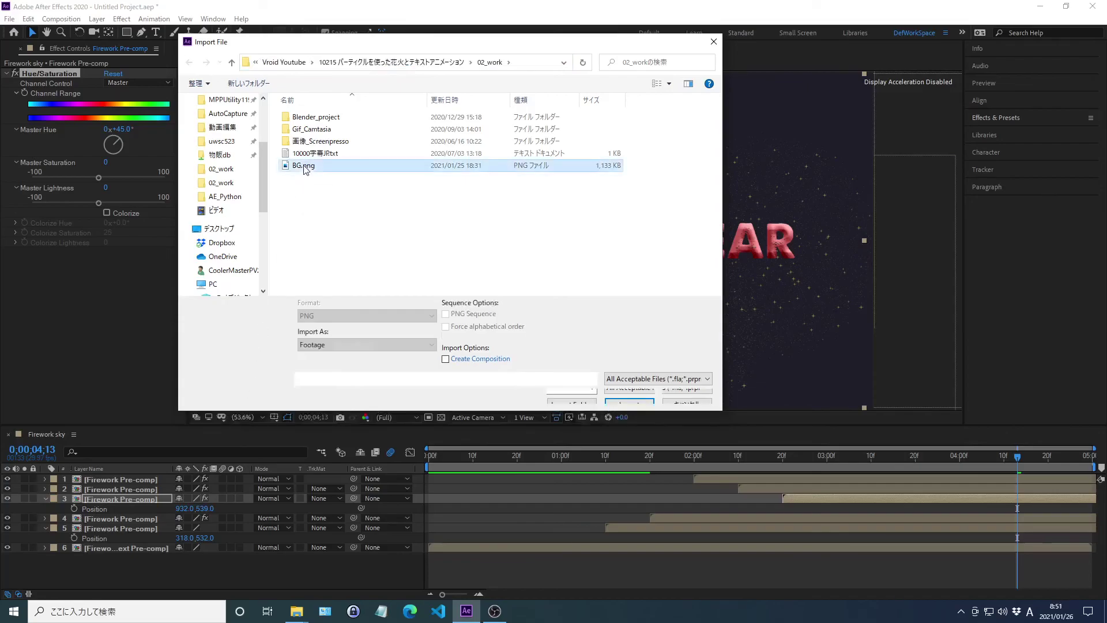
pyautogui.doubleClick(304, 166)
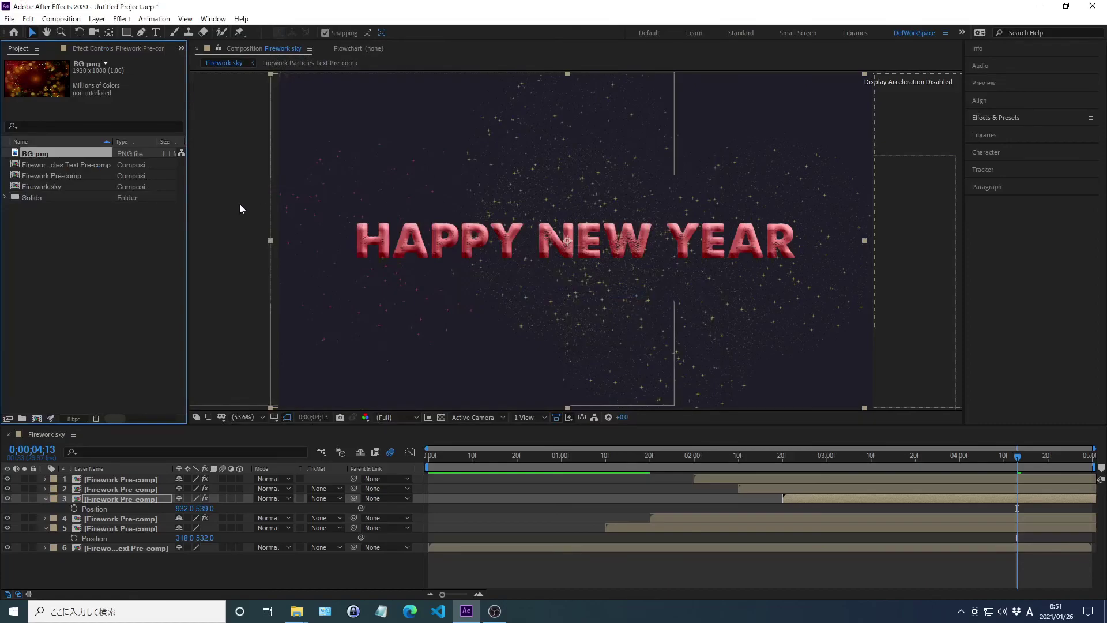
# Add BG.png as the lowest layer of the Firework sky composition and preview the animation from the first frame
pyautogui.hotkey('ctrl', 'Down')
pyautogui.hotkey('ctrl', 'Down')
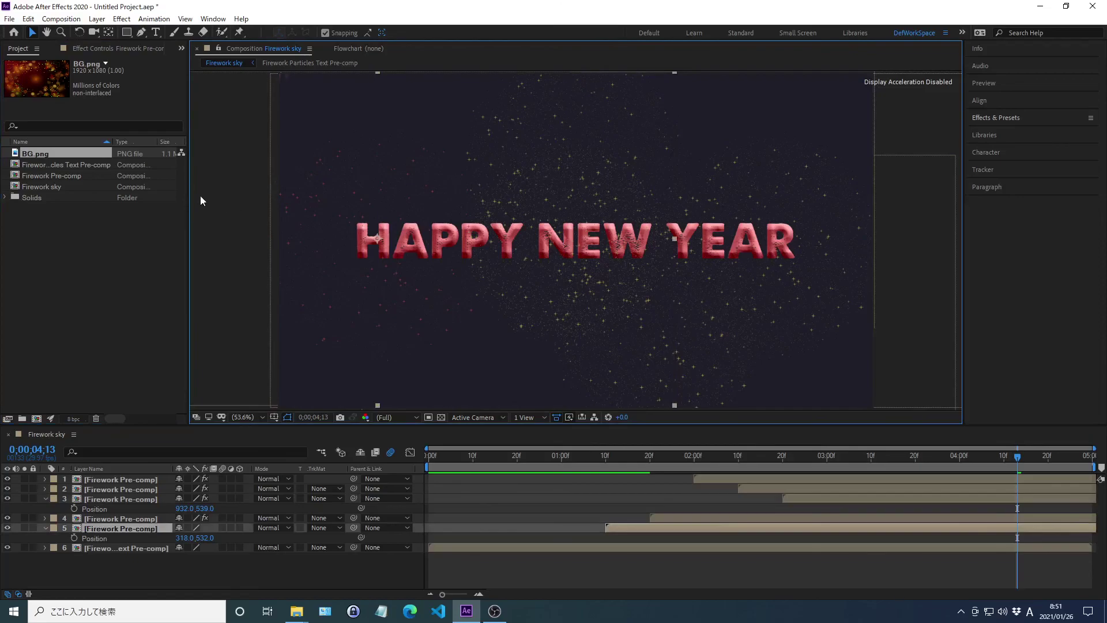
pyautogui.click(35, 152)
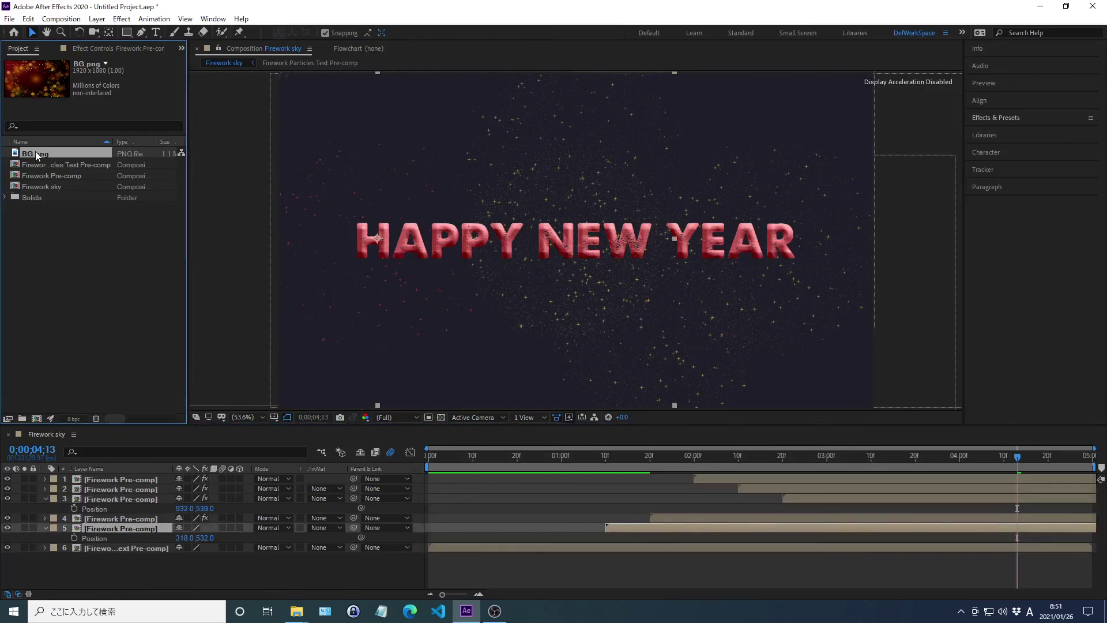
pyautogui.moveTo(36, 151); pyautogui.dragTo(152, 588)
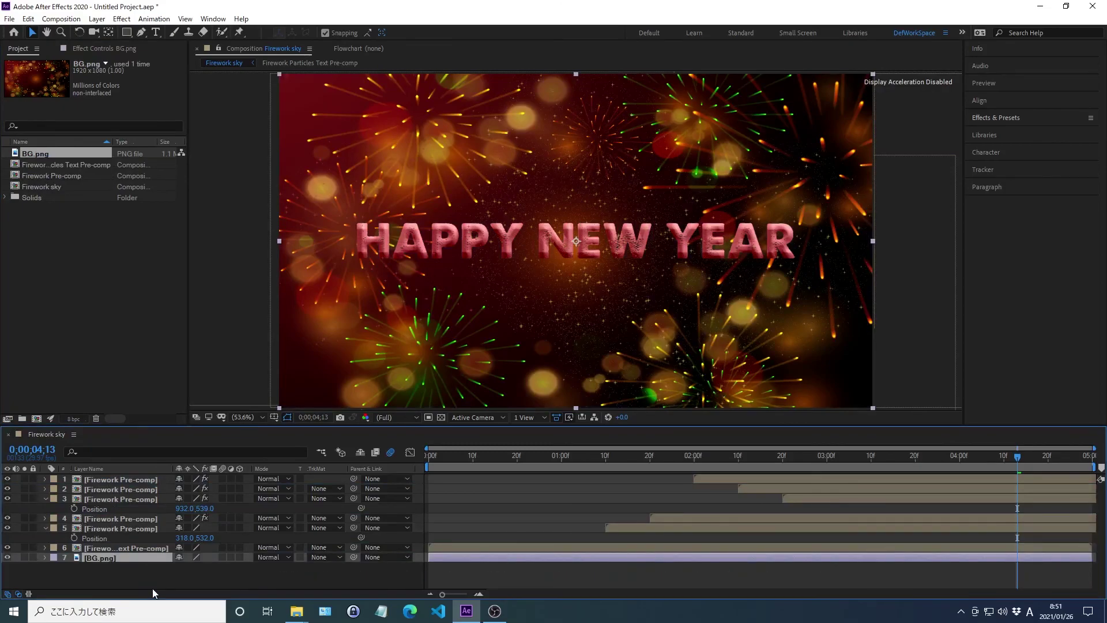
pyautogui.press('Home')
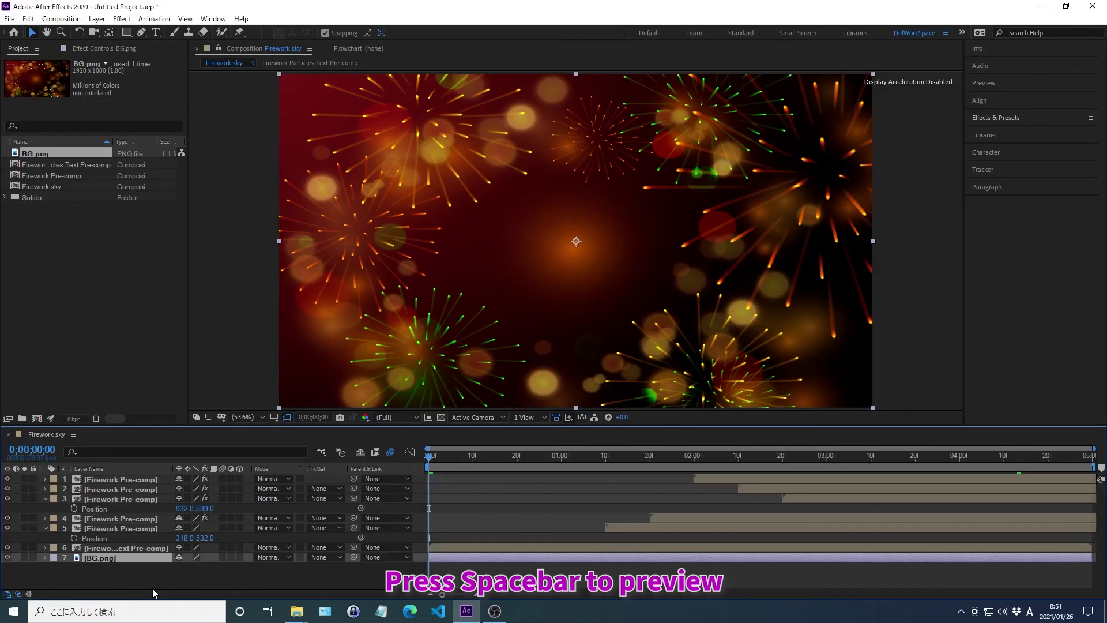
pyautogui.press('space')
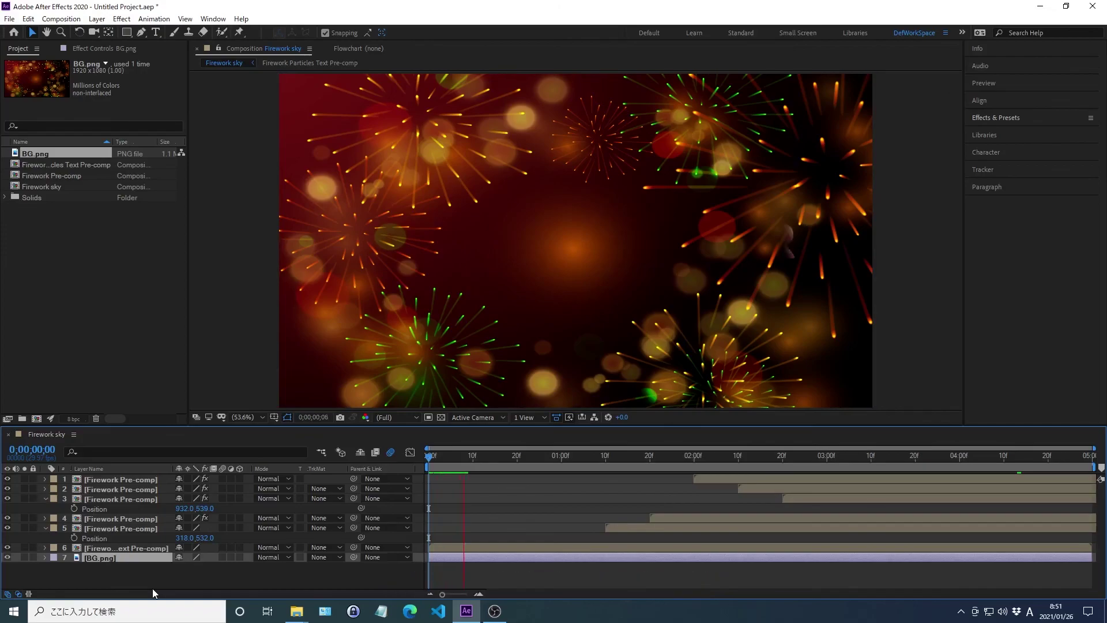